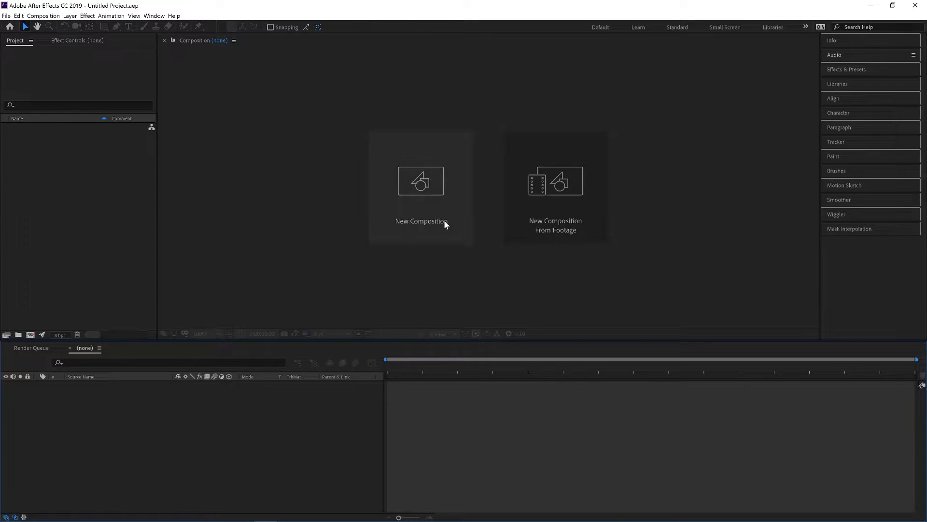
# Step: Switch to Premiere Pro to show the sessao_1 project's Sequence 01 storyboard
pyautogui.click(243, 514)
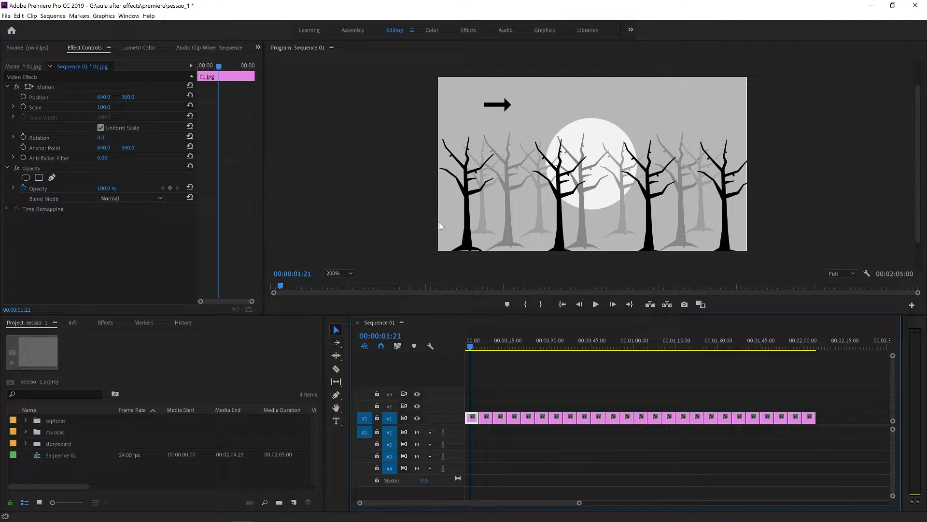
# Step: Scrub through the Sequence 01 storyboard stills, then switch back to After Effects
pyautogui.click(474, 345)
pyautogui.moveTo(484, 345)
pyautogui.mouseDown()
pyautogui.moveTo(703, 345)
pyautogui.moveTo(475, 344)
pyautogui.mouseUp()
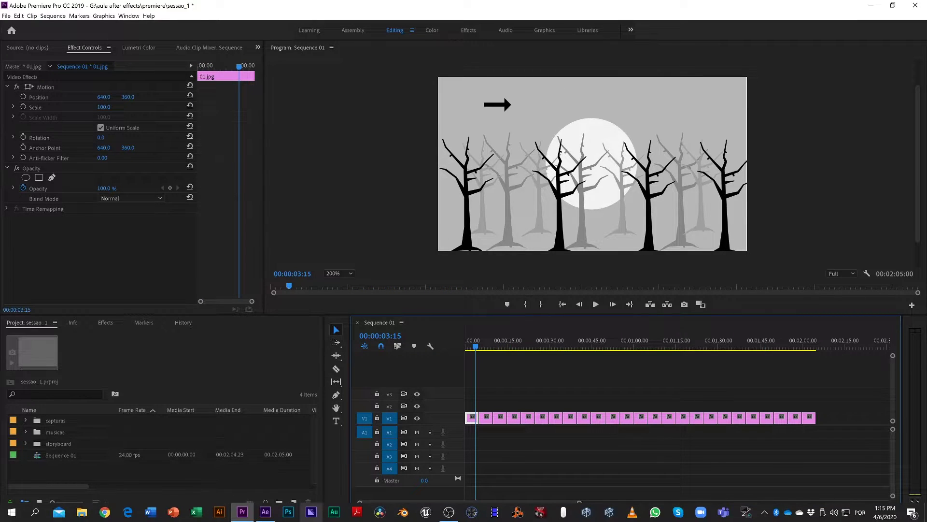
pyautogui.click(265, 512)
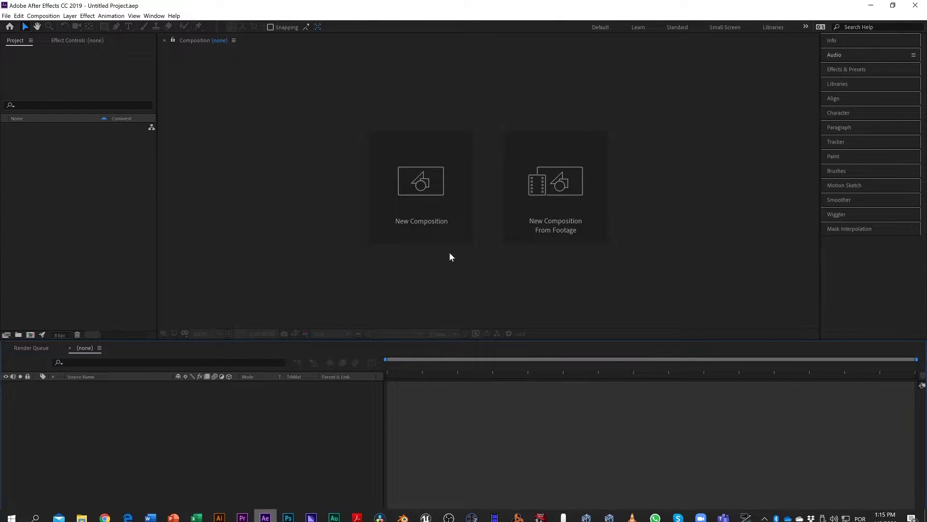
# Step: Create Comp 1 at 1280×720 and 24 fps, lasting 0:00:14:23
pyautogui.click(411, 212)
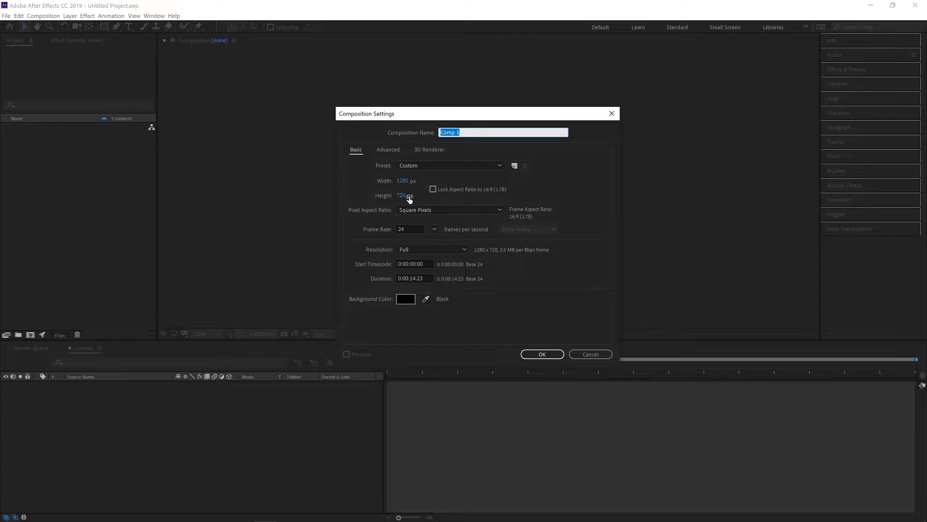
pyautogui.moveTo(409, 199); pyautogui.dragTo(400, 198)
pyautogui.click(408, 230)
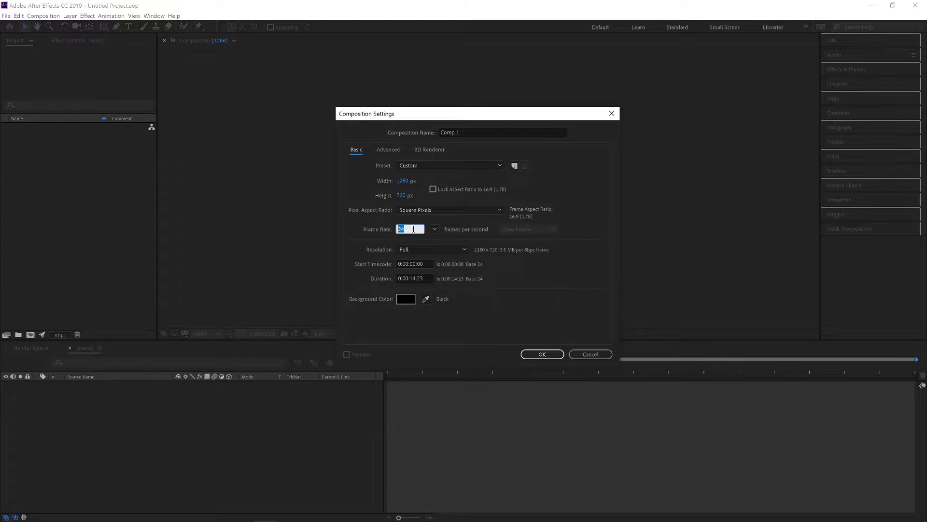
pyautogui.write('24')
pyautogui.doubleClick(414, 229)
pyautogui.click(536, 356)
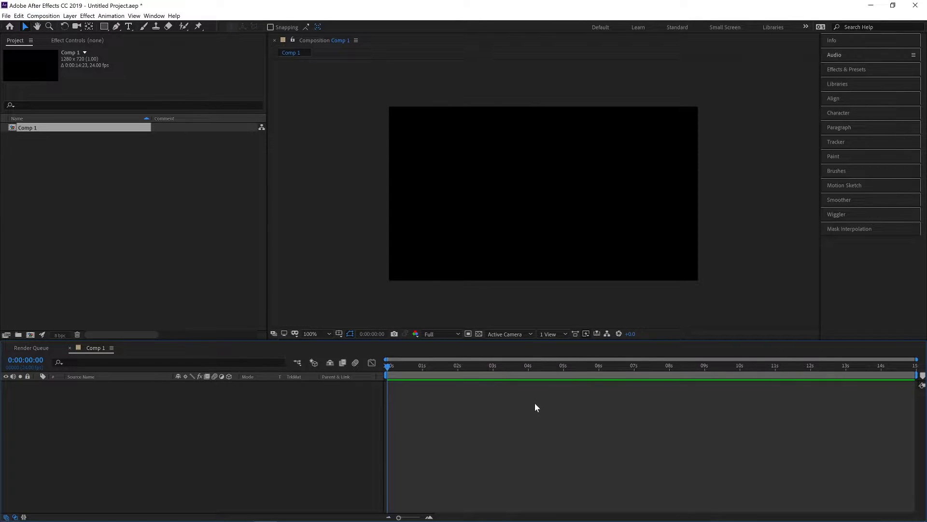
pyautogui.click(39, 16)
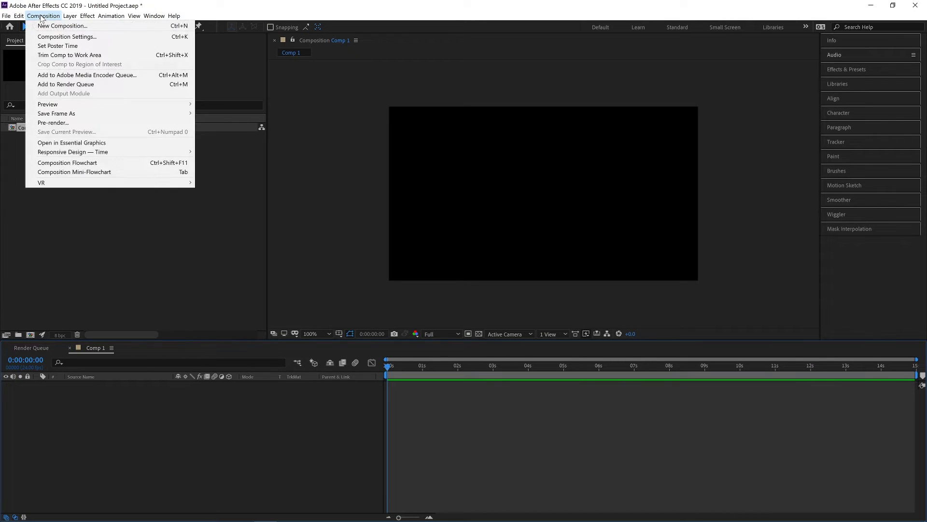
pyautogui.click(53, 27)
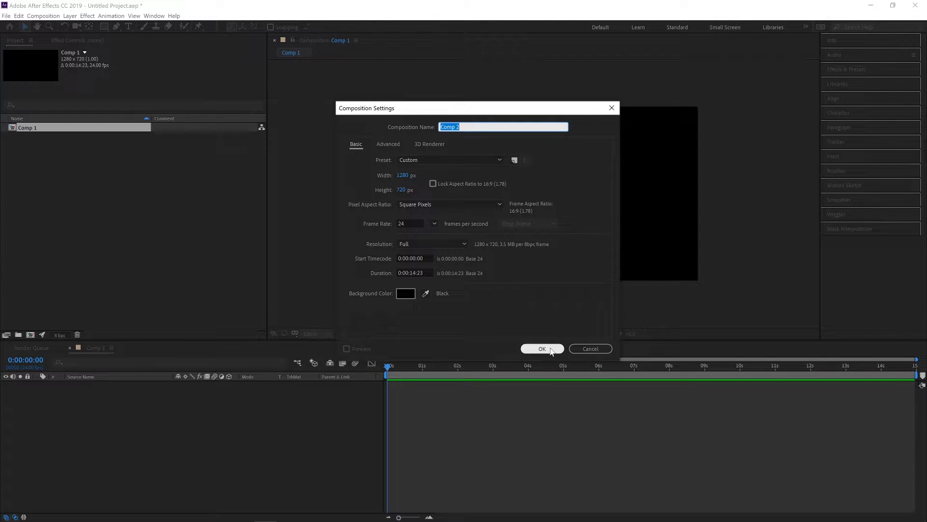
pyautogui.click(588, 349)
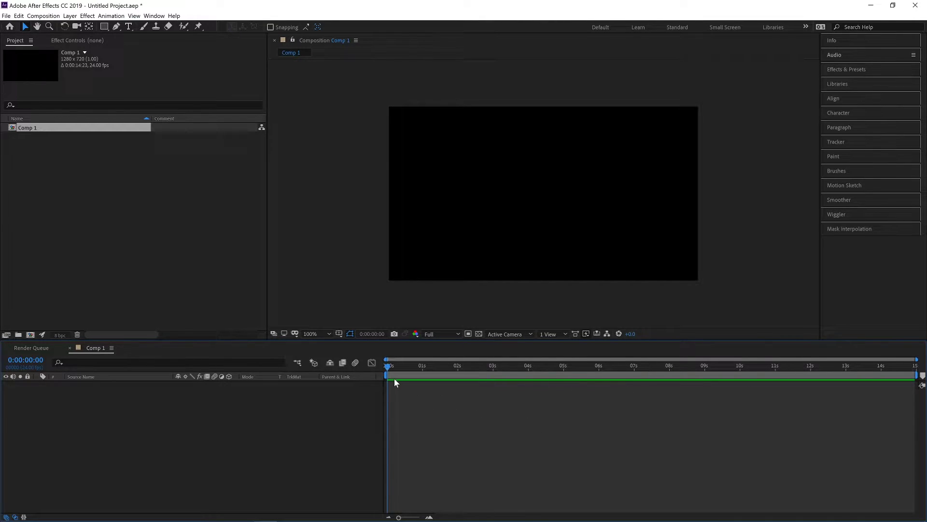
pyautogui.moveTo(384, 521)
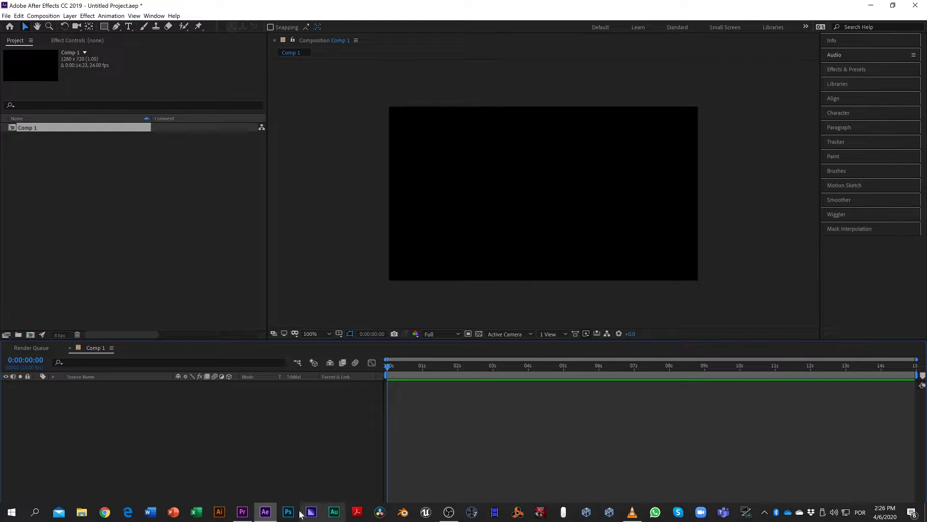
# Step: Switch to Premiere Pro and scrub through the Sequence 01 storyboard stills
pyautogui.click(243, 512)
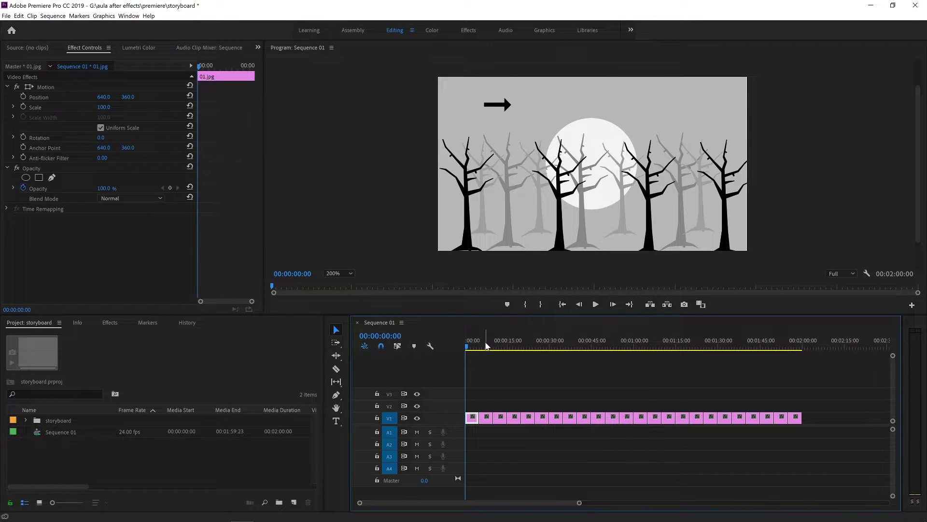
pyautogui.moveTo(487, 346)
pyautogui.mouseDown()
pyautogui.moveTo(574, 344)
pyautogui.moveTo(467, 344)
pyautogui.mouseUp()
pyautogui.click(491, 386)
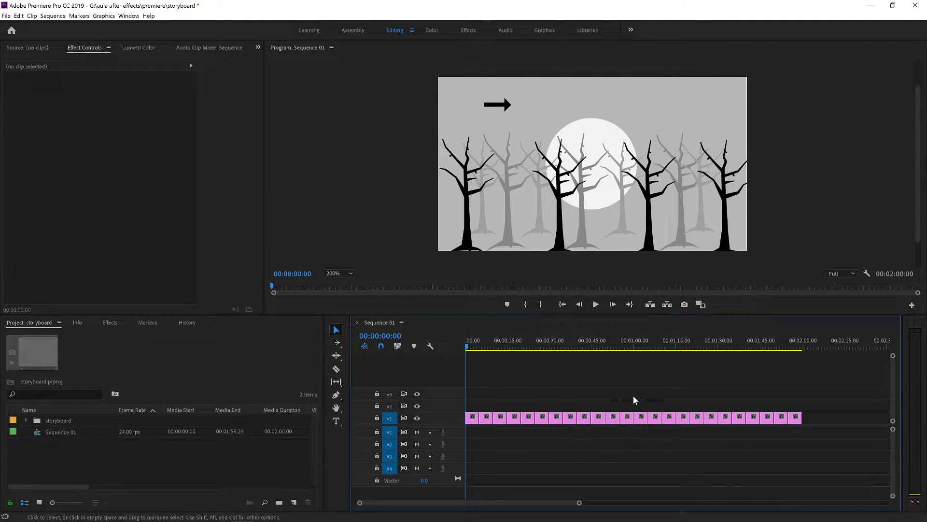
# Step: Rewind Sequence 01 to its start and marquee-select every clip on V1
pyautogui.moveTo(826, 398)
pyautogui.mouseDown()
pyautogui.moveTo(809, 408)
pyautogui.moveTo(467, 433)
pyautogui.mouseUp()
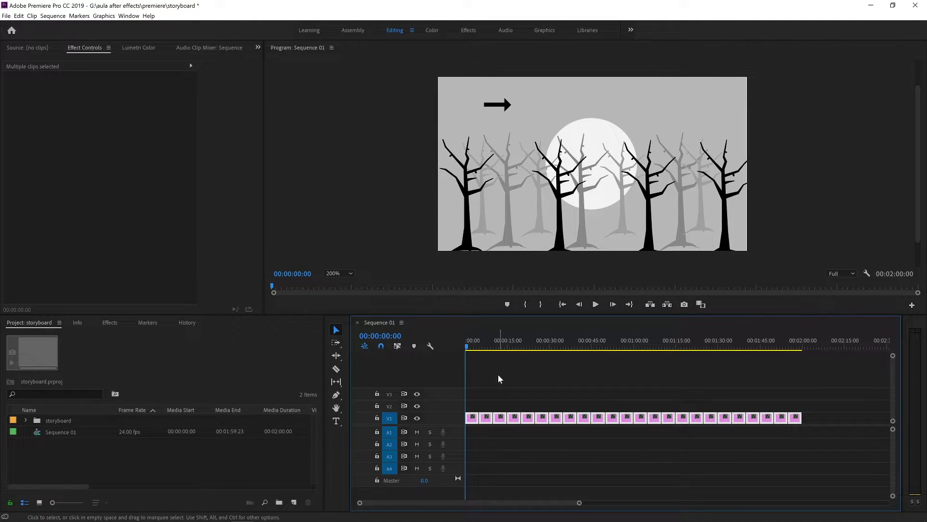
pyautogui.moveTo(472, 346)
pyautogui.mouseDown()
pyautogui.moveTo(544, 345)
pyautogui.moveTo(467, 346)
pyautogui.mouseUp()
pyautogui.click(777, 388)
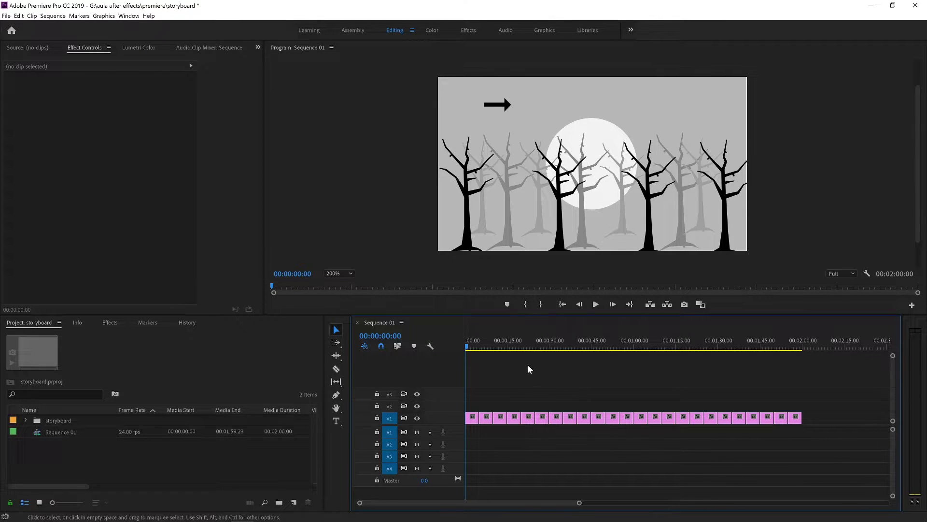
pyautogui.click(471, 348)
pyautogui.moveTo(485, 351); pyautogui.dragTo(687, 356)
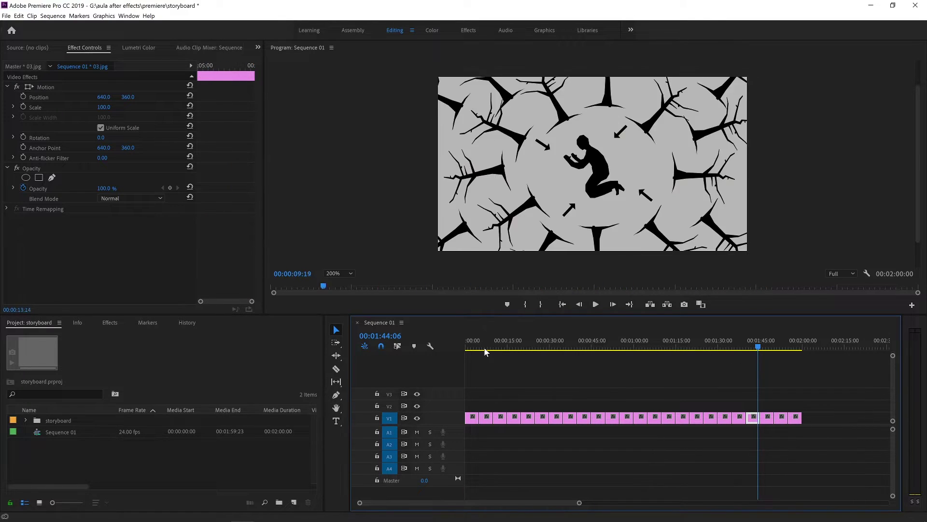
pyautogui.press('Home')
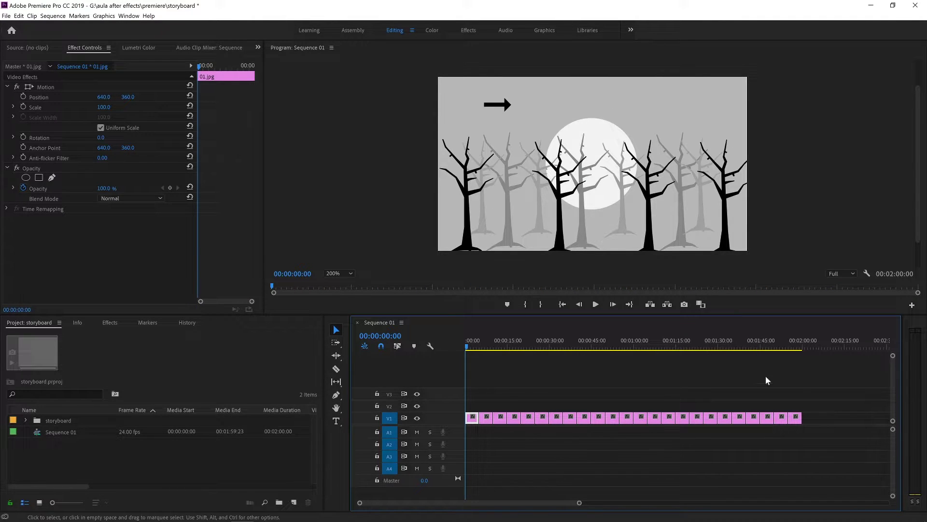
pyautogui.moveTo(804, 384); pyautogui.dragTo(449, 443)
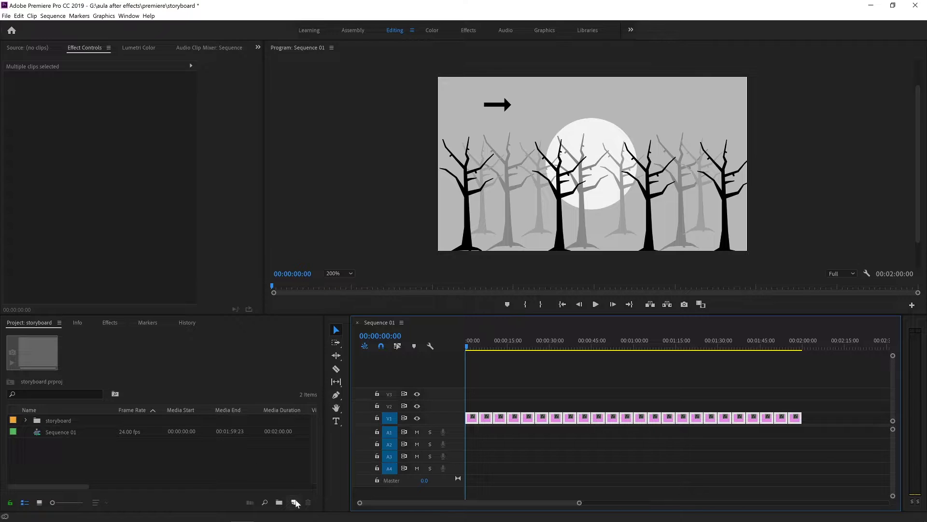
pyautogui.click(294, 503)
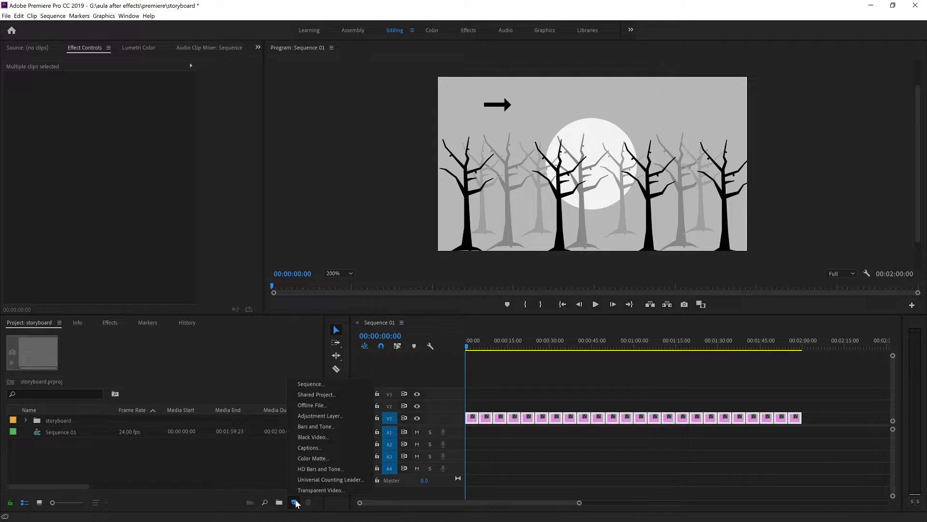
pyautogui.click(315, 387)
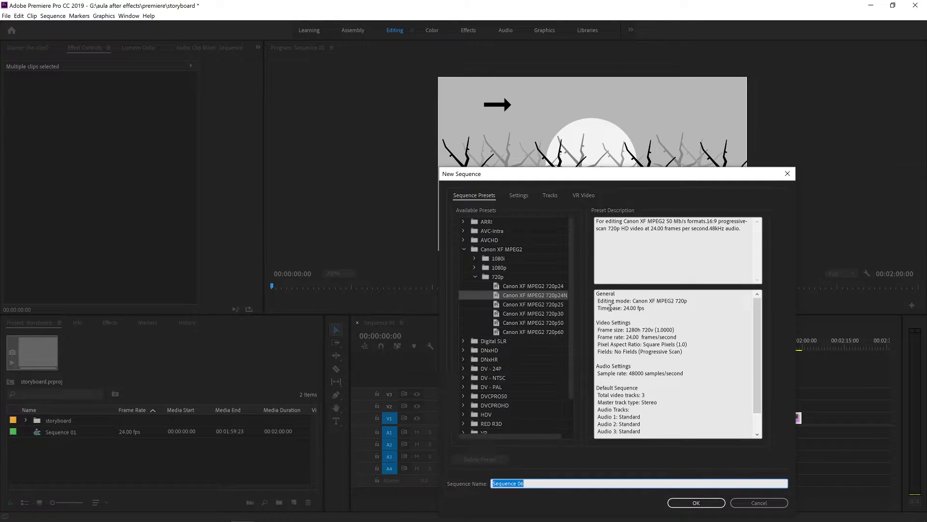
pyautogui.click(540, 286)
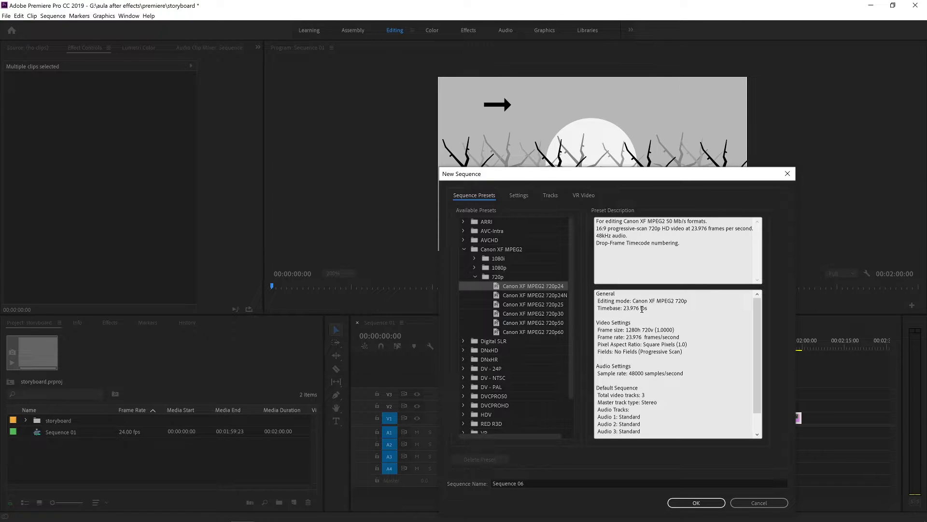
pyautogui.click(553, 295)
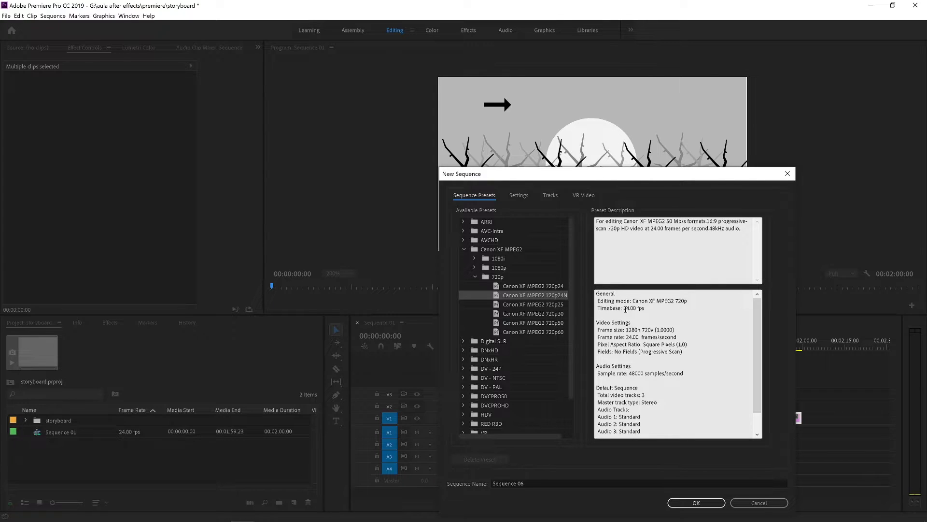
pyautogui.moveTo(624, 308); pyautogui.dragTo(631, 308)
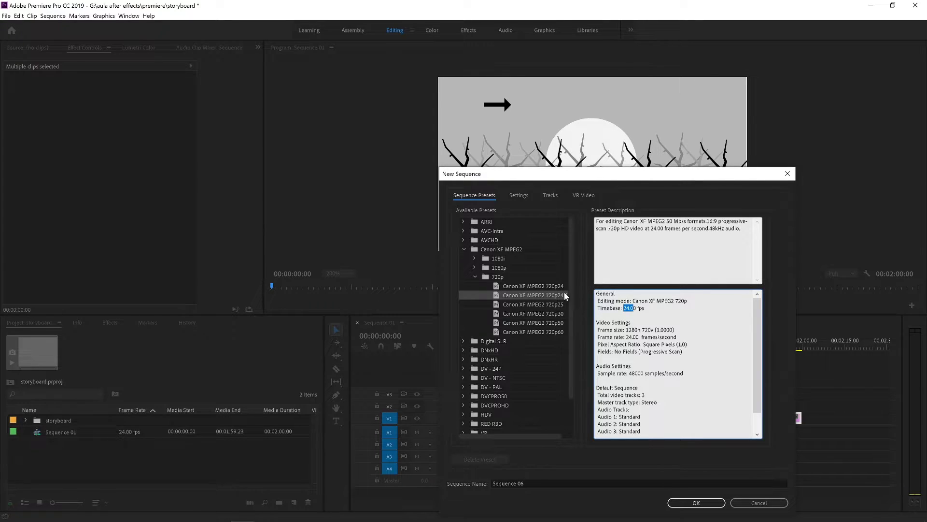
pyautogui.click(554, 286)
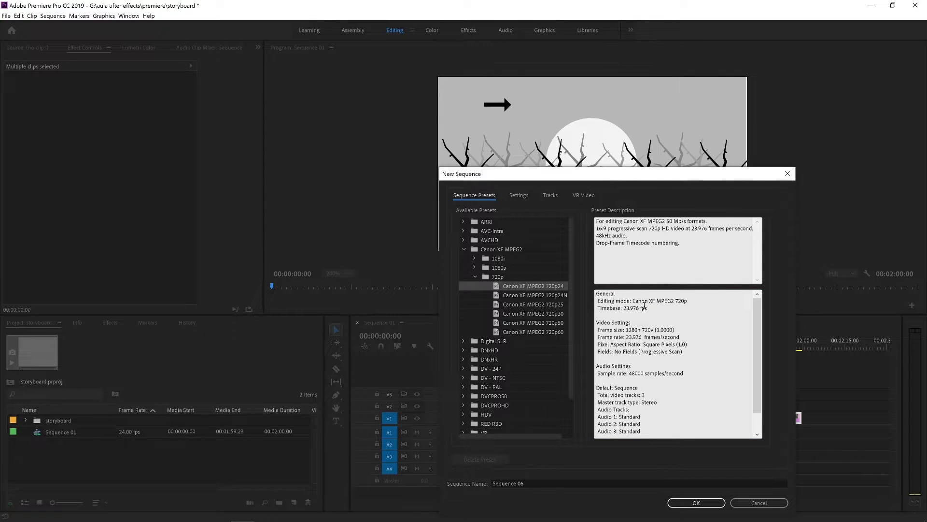
pyautogui.click(744, 506)
pyautogui.click(544, 399)
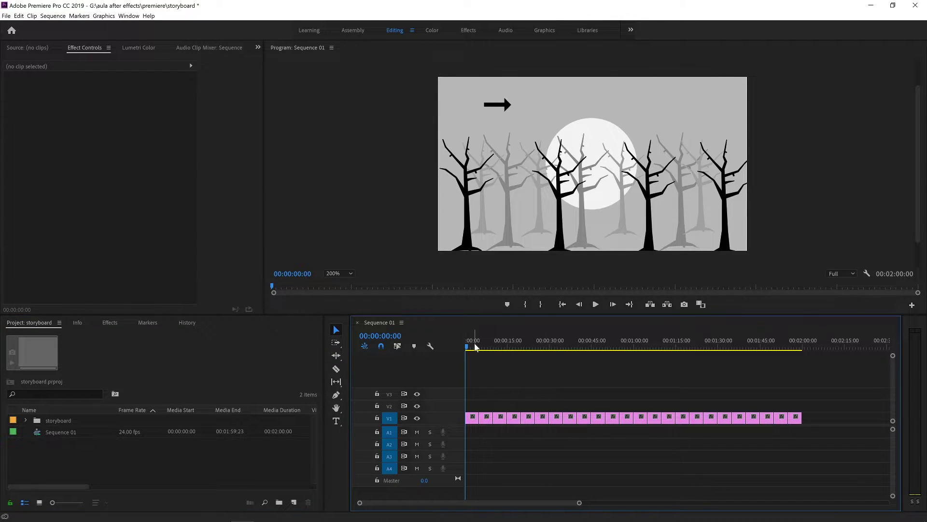
# Step: Reselect every Sequence 01 clip in Premiere Pro and return to After Effects
pyautogui.moveTo(476, 347); pyautogui.dragTo(770, 356)
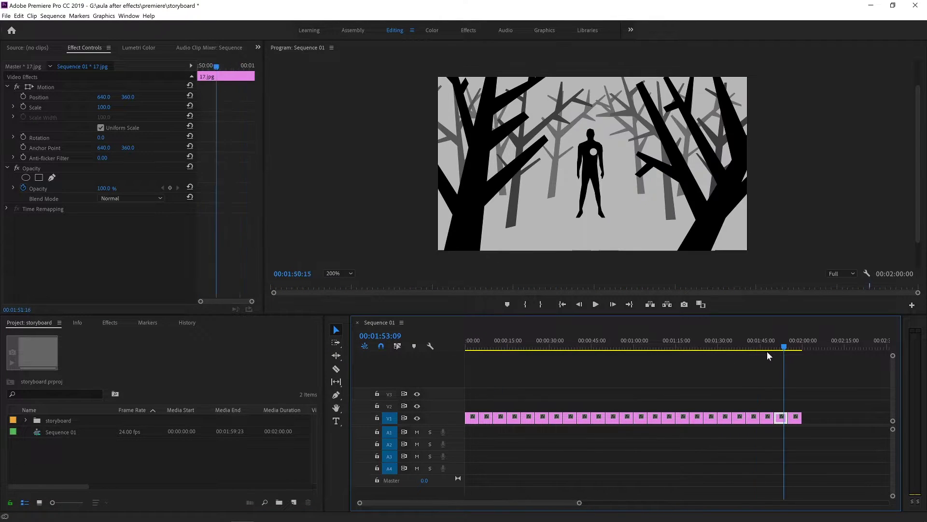
pyautogui.click(489, 347)
pyautogui.click(785, 400)
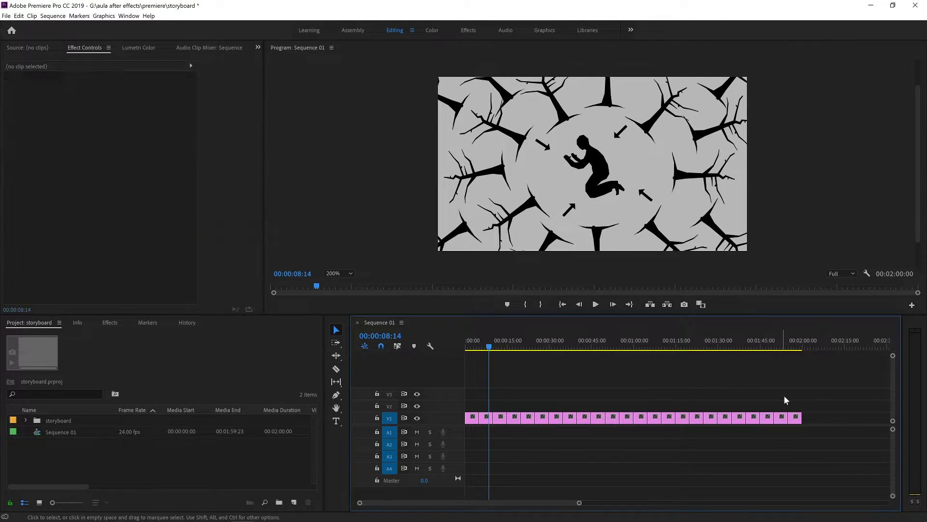
pyautogui.moveTo(821, 396); pyautogui.dragTo(472, 445)
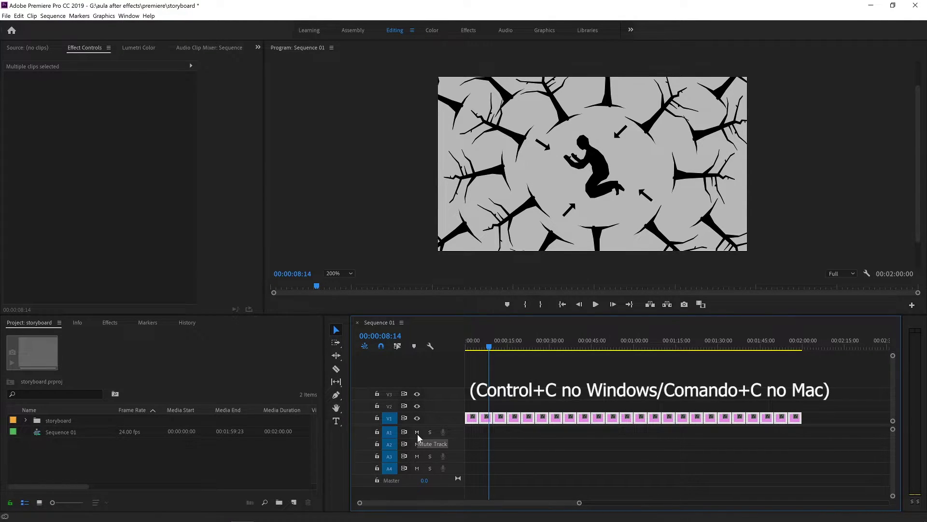
pyautogui.moveTo(244, 519)
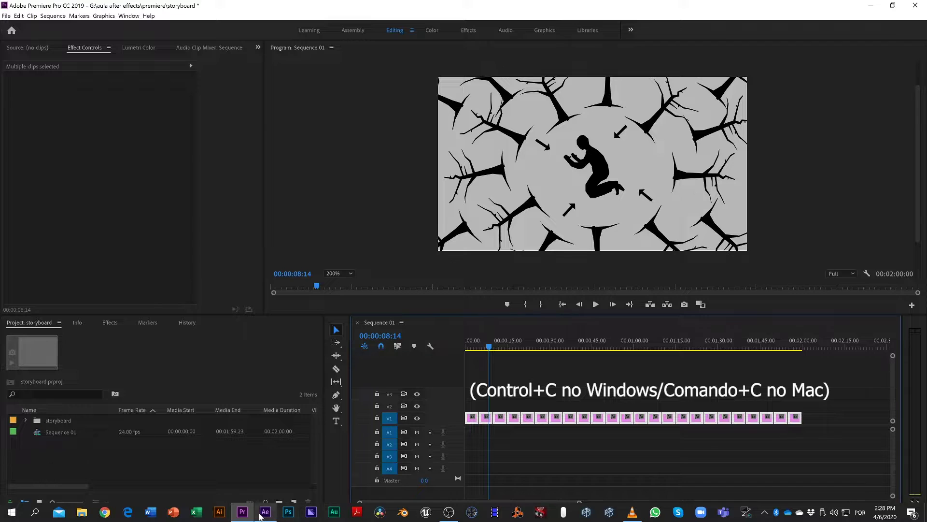
pyautogui.click(266, 512)
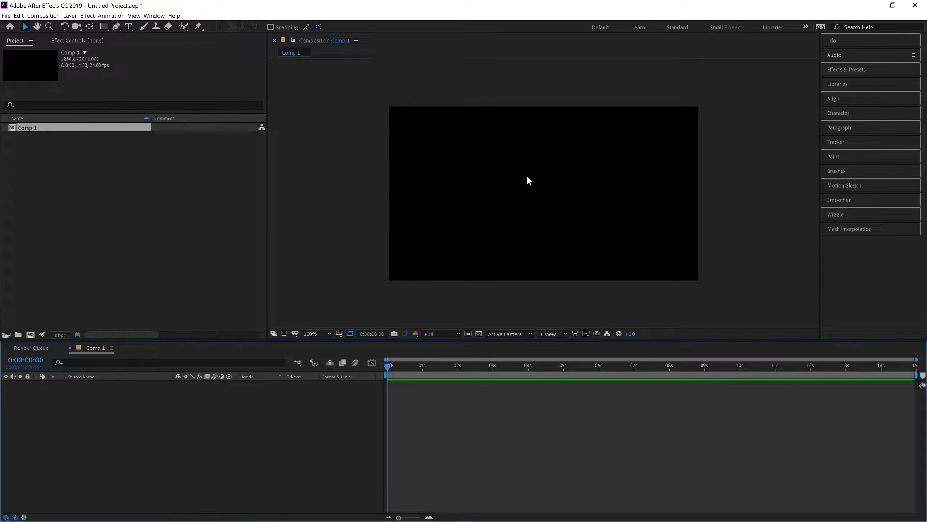
# Step: Paste the storyboard JPG stills into Comp 1 and zoom the timeline out to two minutes
pyautogui.hotkey('ctrl', 'v')
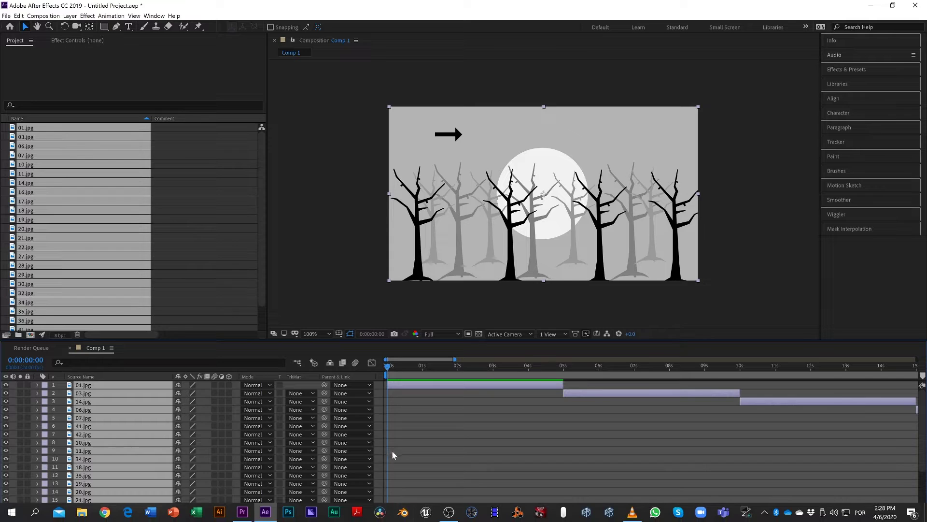
pyautogui.click(388, 517)
pyautogui.click(389, 517)
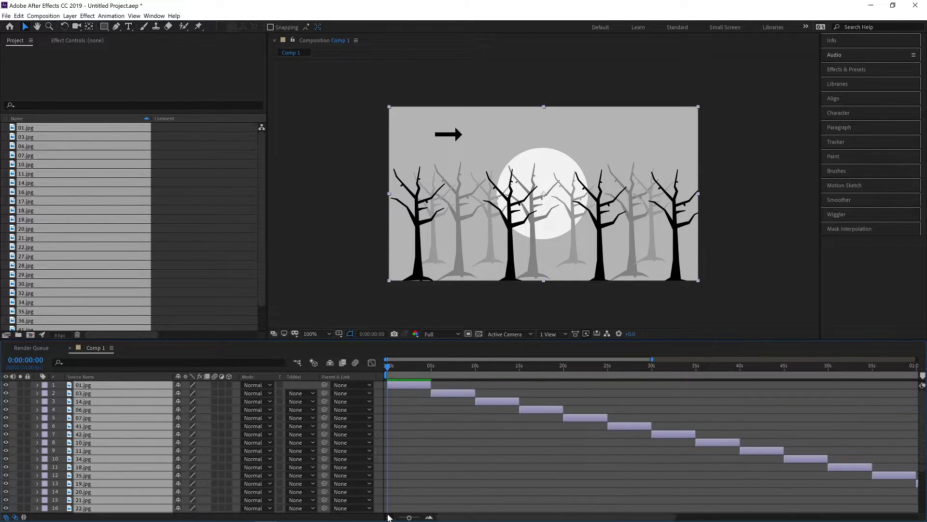
pyautogui.click(388, 517)
pyautogui.moveTo(409, 366); pyautogui.dragTo(725, 374)
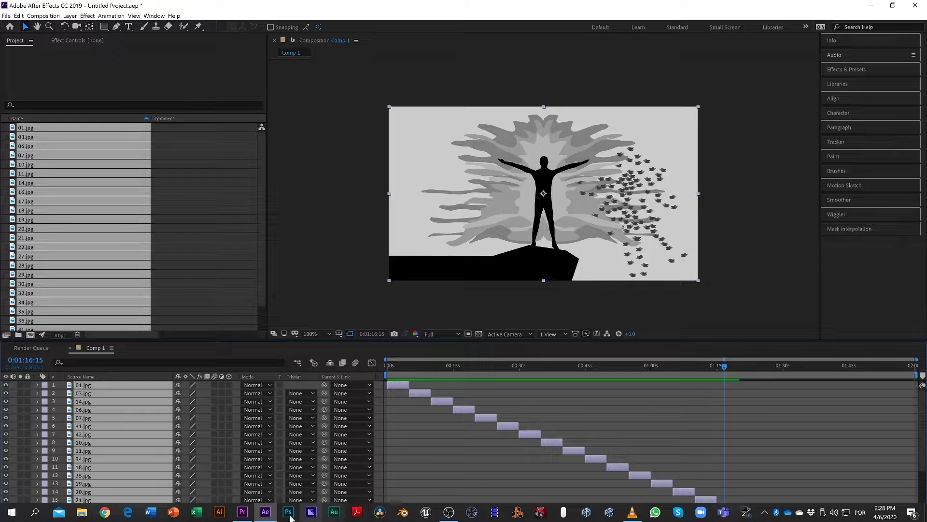
pyautogui.click(251, 516)
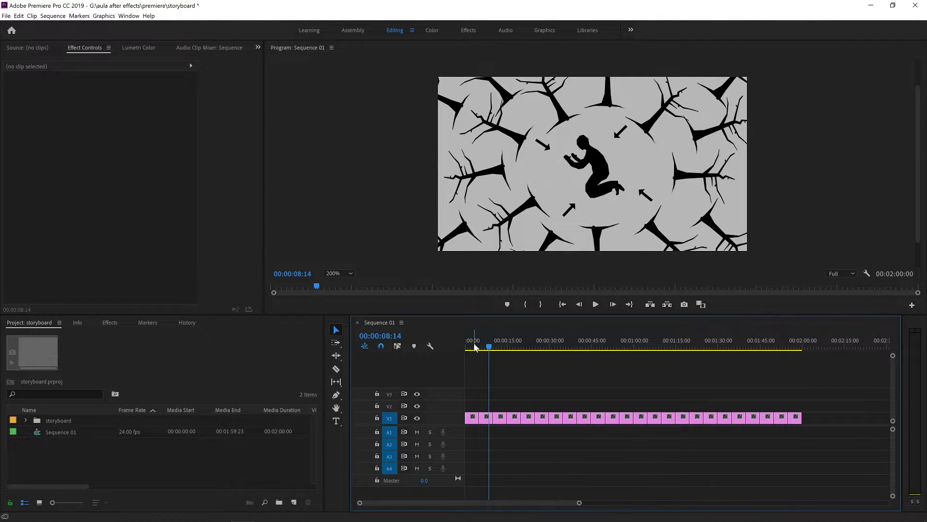
pyautogui.moveTo(475, 346); pyautogui.dragTo(729, 347)
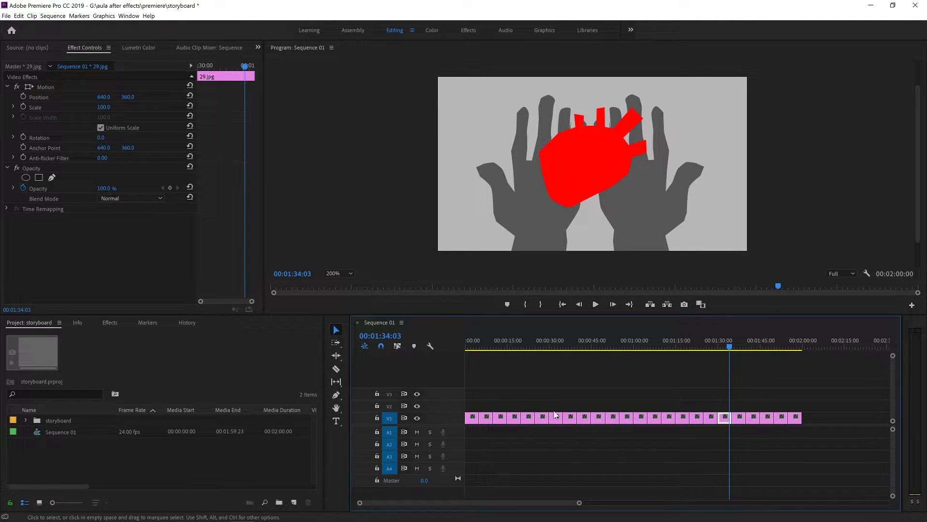
pyautogui.click(265, 511)
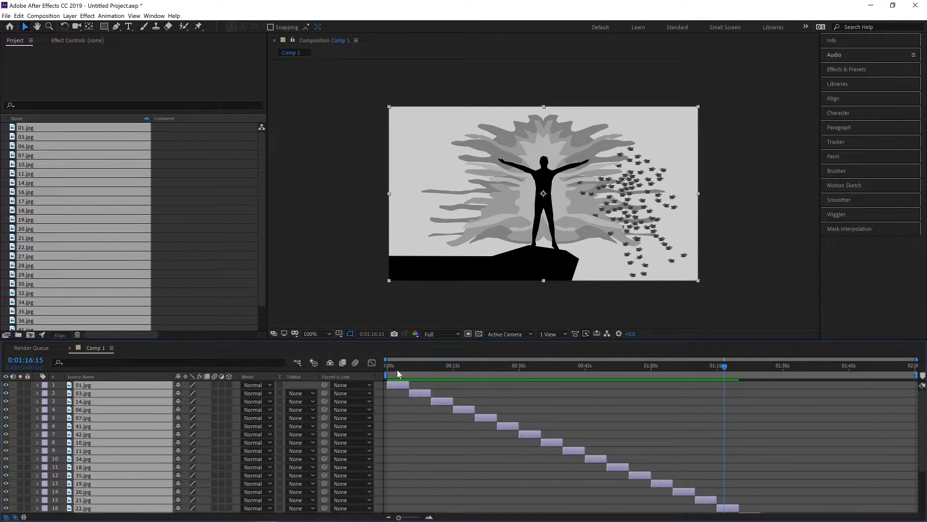
pyautogui.moveTo(397, 371); pyautogui.dragTo(453, 369)
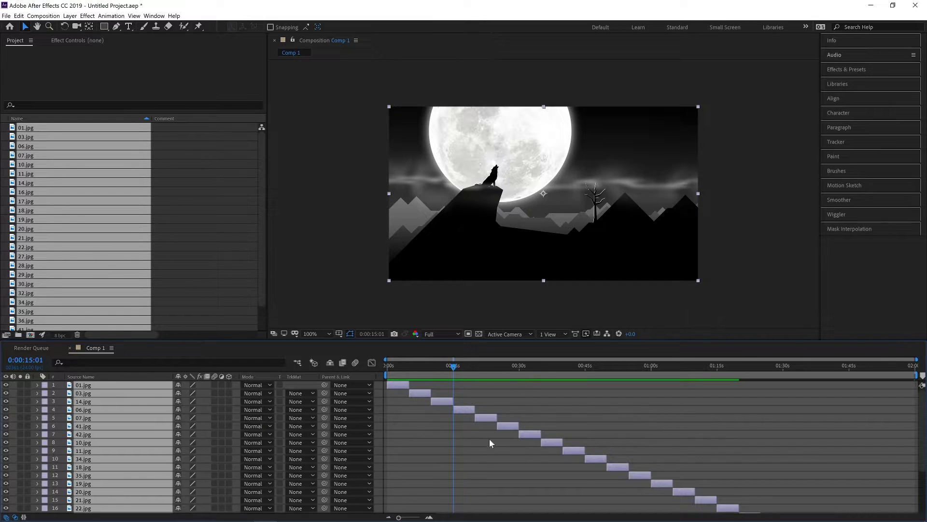
pyautogui.moveTo(460, 369); pyautogui.dragTo(464, 369)
pyautogui.click(432, 310)
pyautogui.click(400, 365)
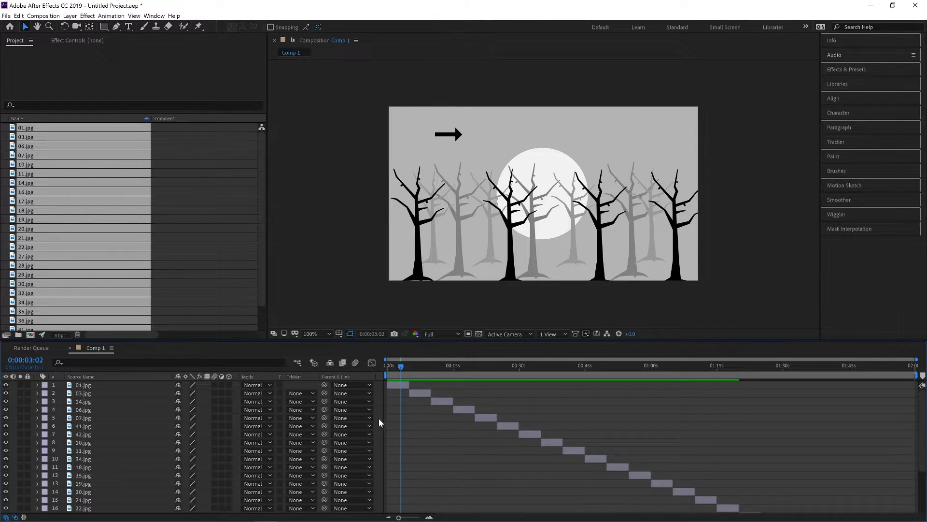
pyautogui.moveTo(259, 519)
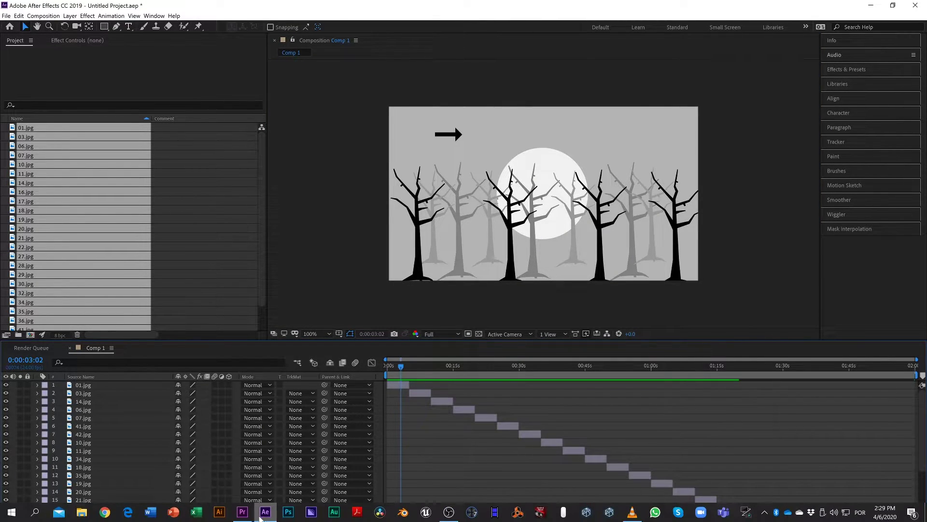
# Step: In Premiere Pro, scrub Sequence 01 past the kneeling figure frame and rewind to the start
pyautogui.click(242, 511)
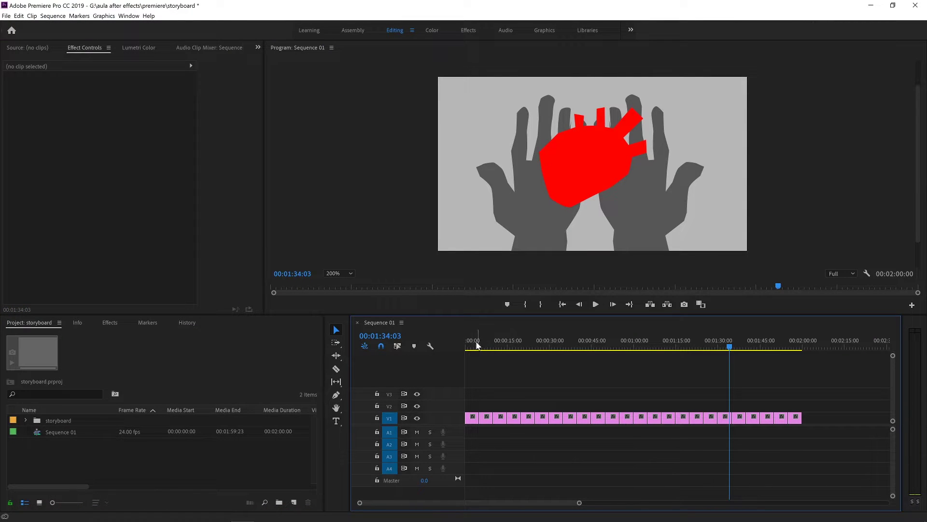
pyautogui.click(470, 345)
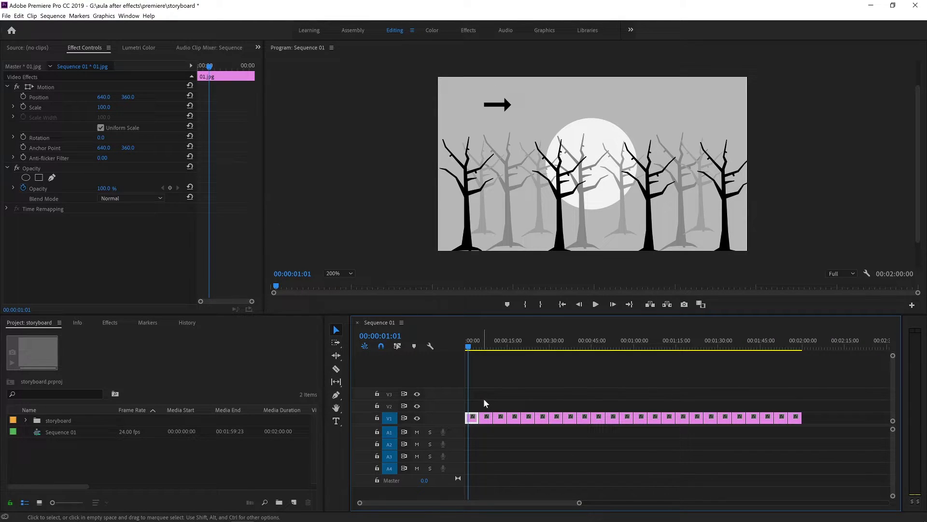
pyautogui.click(485, 344)
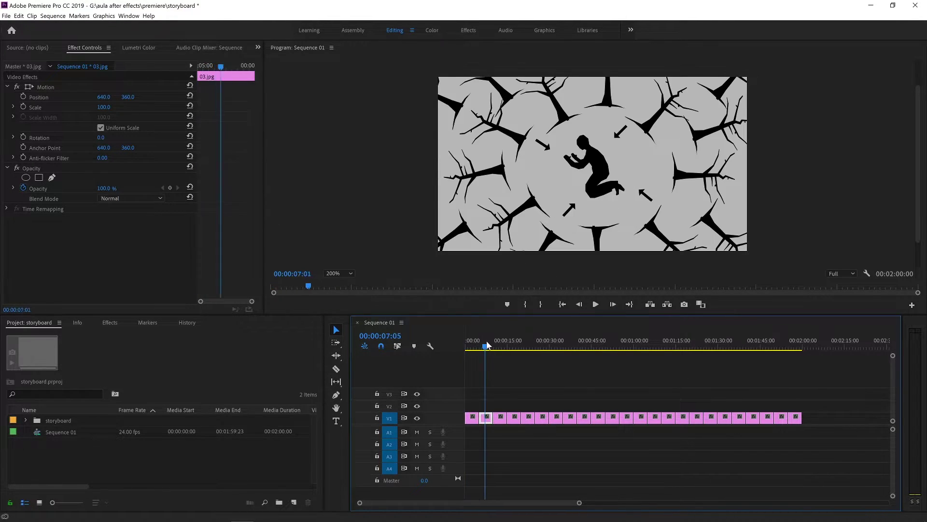
pyautogui.moveTo(485, 345); pyautogui.dragTo(714, 346)
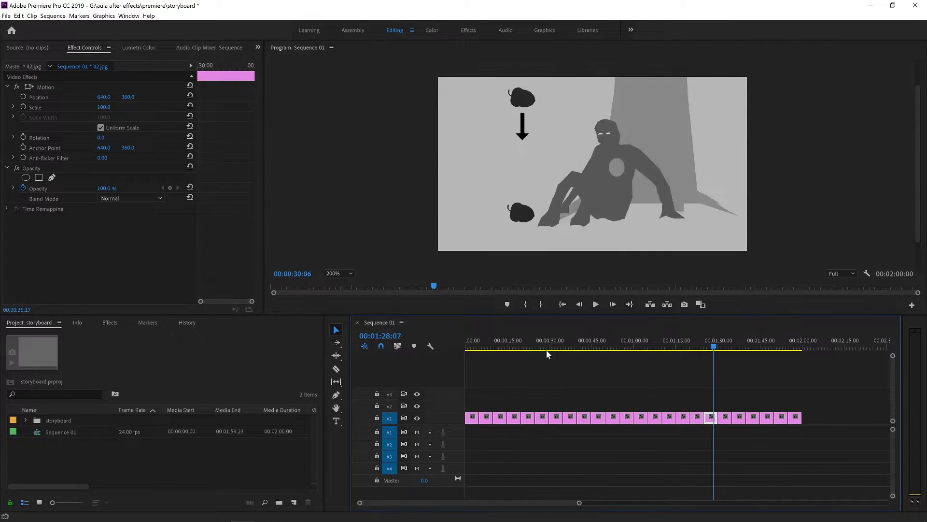
pyautogui.press('Home')
# Step: Play the storyboard sequence from the beginning, stop it, and return to After Effects
pyautogui.click(596, 304)
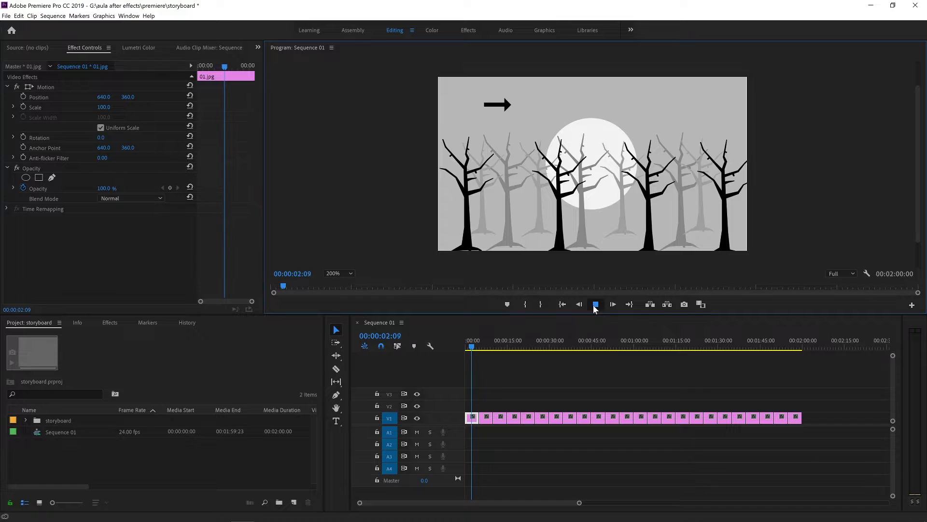
pyautogui.click(595, 305)
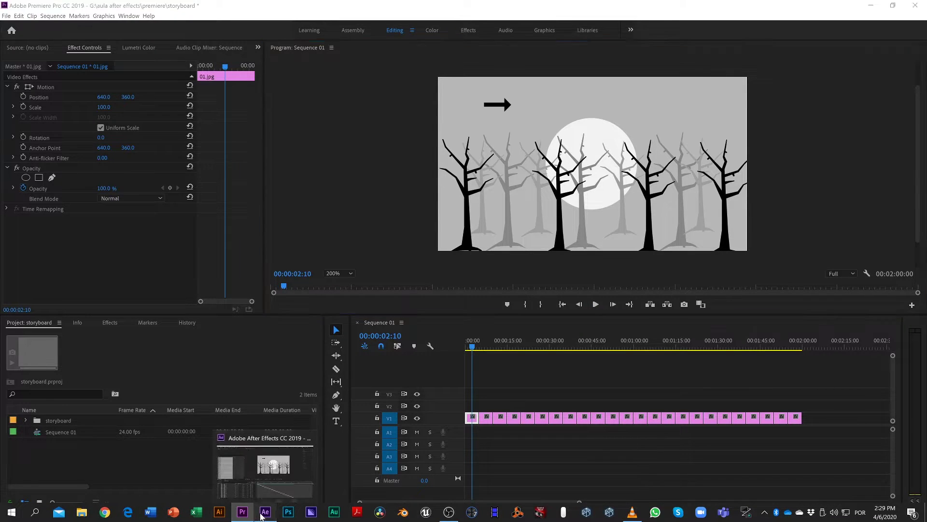
pyautogui.click(260, 516)
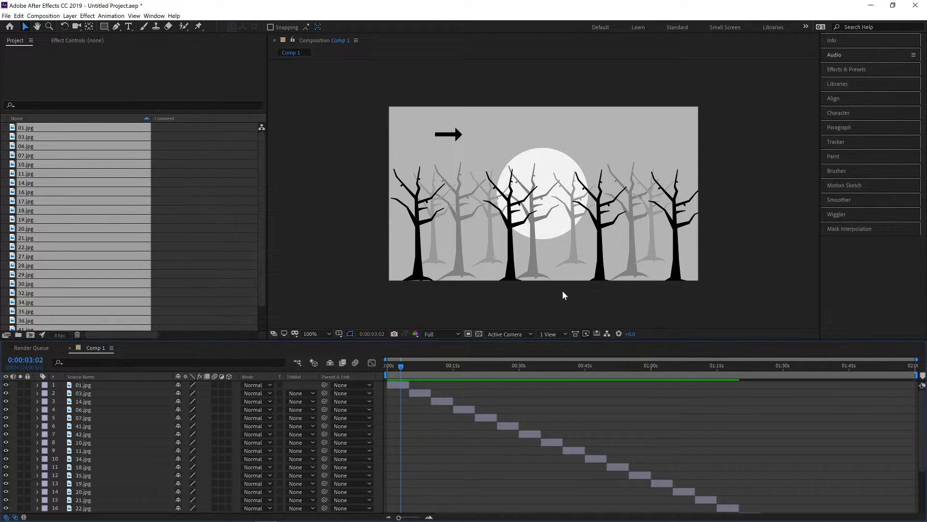
# Step: Preview Comp 1, move to about 0:00:17:00, and select the moon-and-wolf layer 06.jpg
pyautogui.press('space')
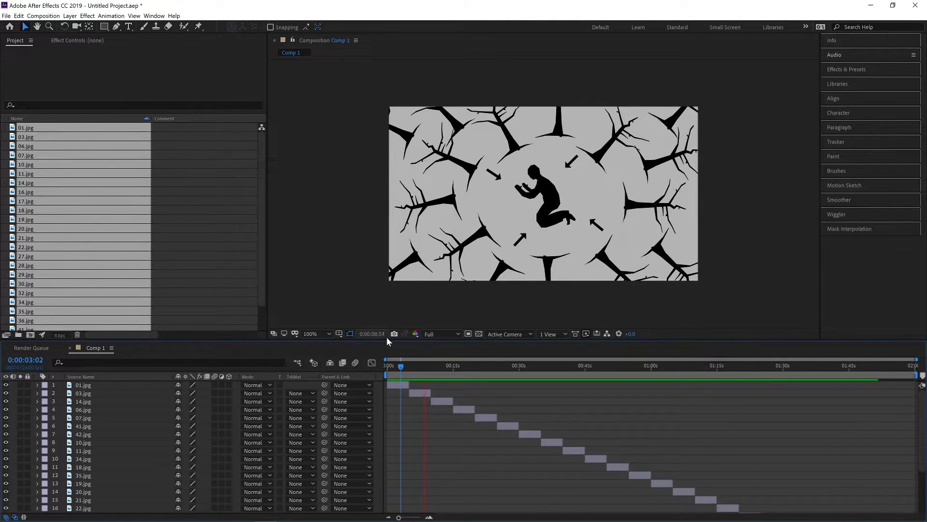
pyautogui.press('space')
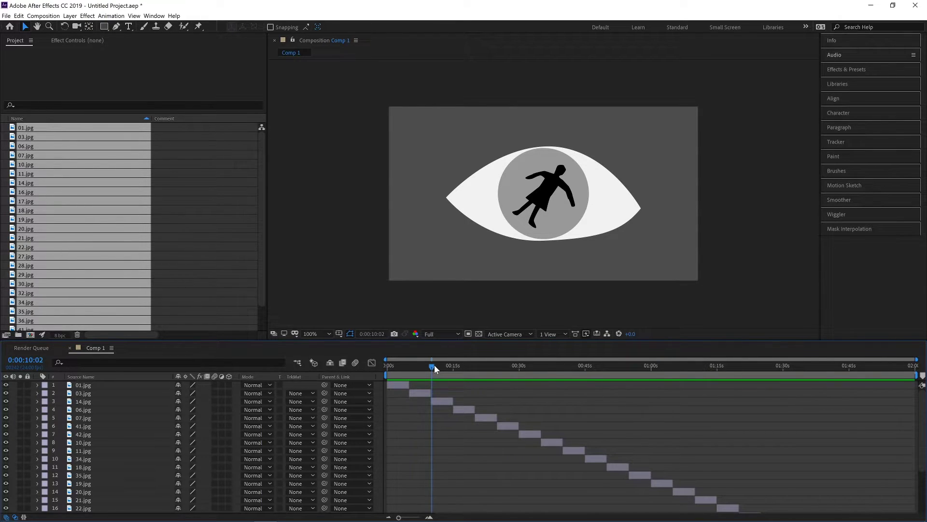
pyautogui.moveTo(433, 367); pyautogui.dragTo(463, 367)
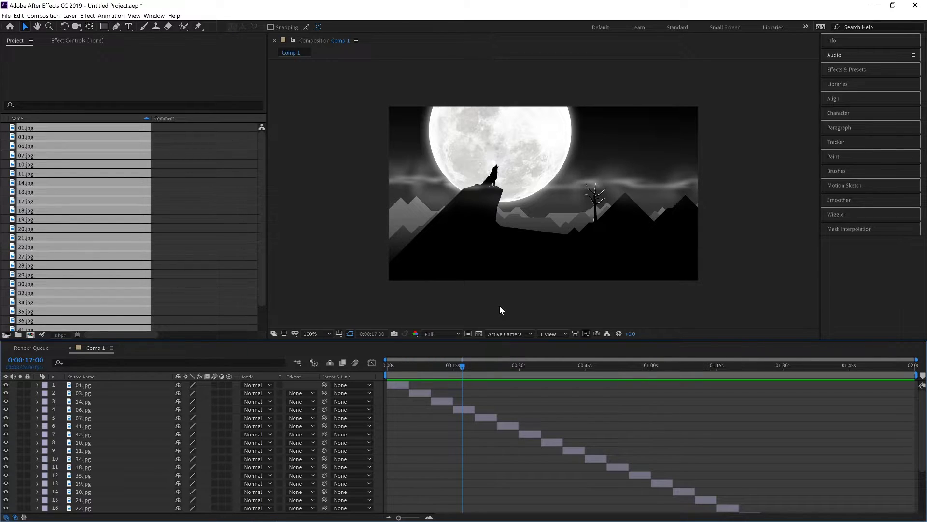
pyautogui.click(463, 411)
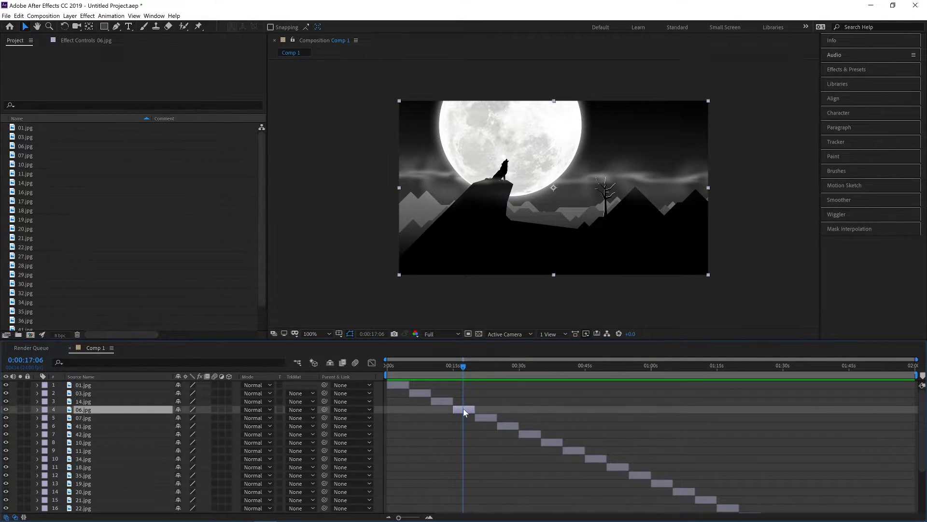
pyautogui.doubleClick(463, 410)
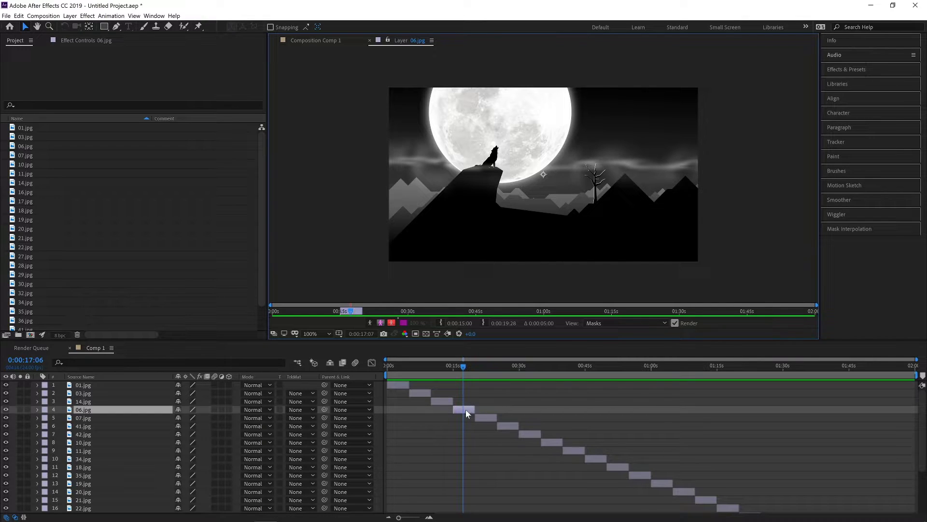
pyautogui.moveTo(464, 367); pyautogui.dragTo(458, 367)
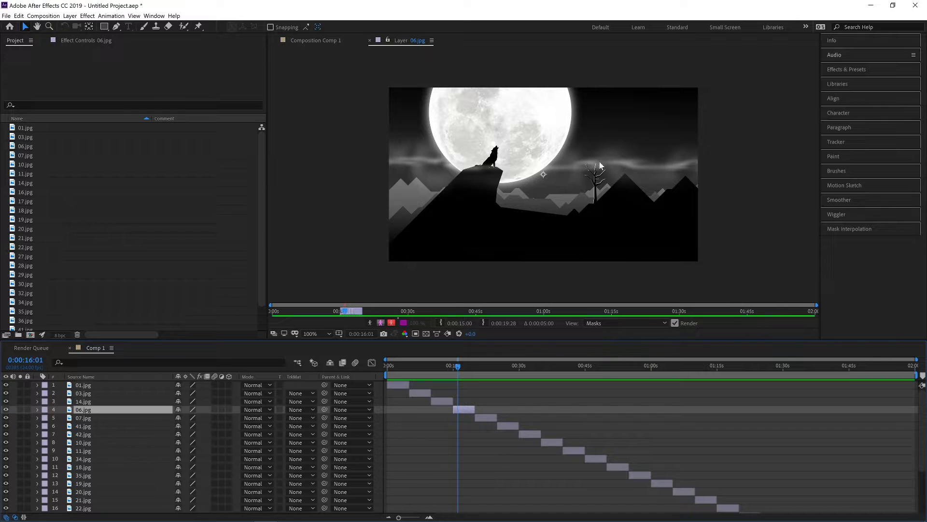
pyautogui.moveTo(459, 368); pyautogui.dragTo(462, 371)
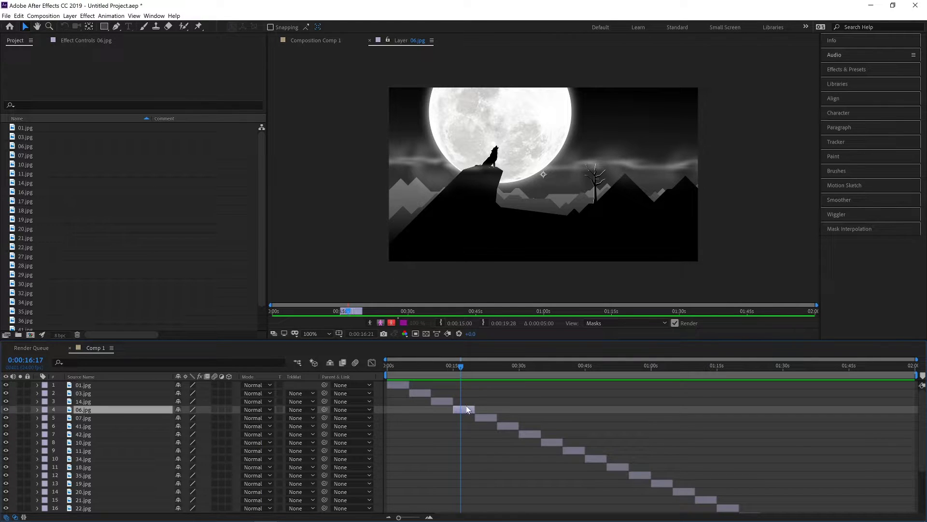
pyautogui.click(370, 41)
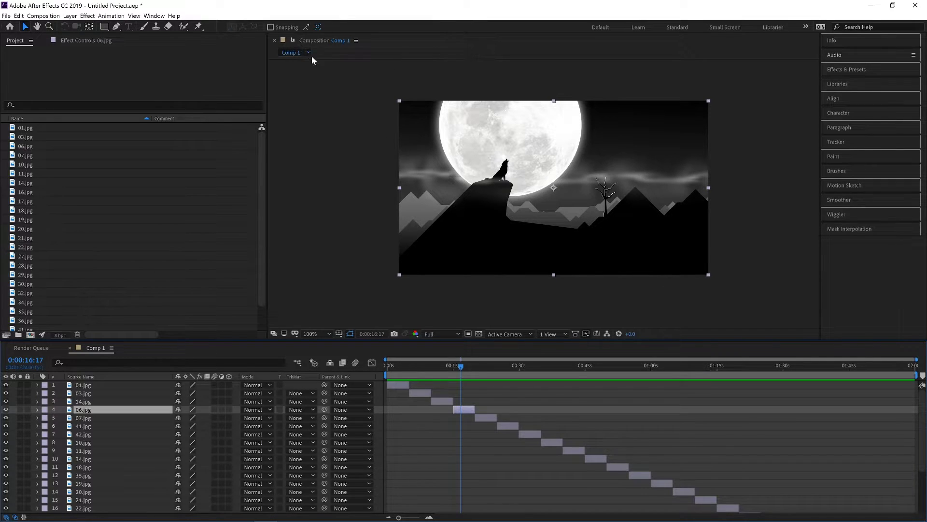
# Step: Reveal 06.jpg's Transform properties and test sliding its Position, then undo back to 640
pyautogui.click(459, 409)
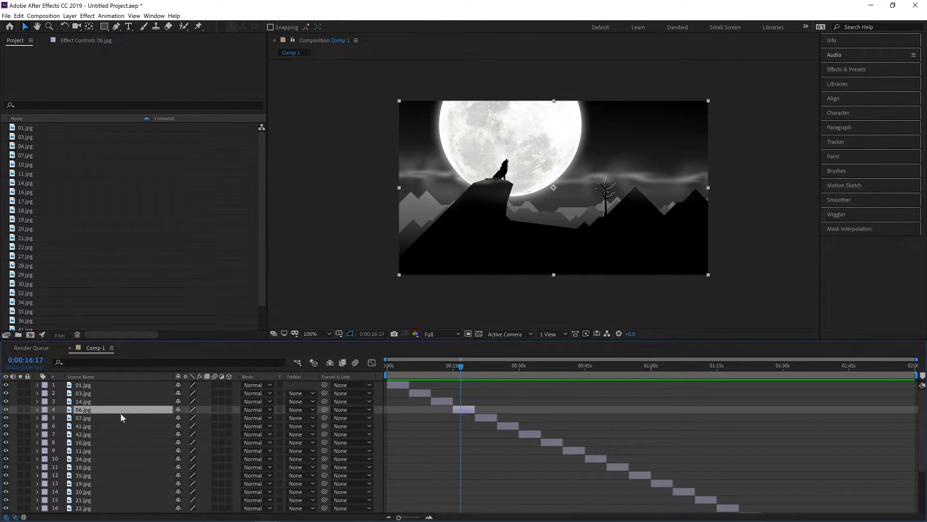
pyautogui.click(38, 409)
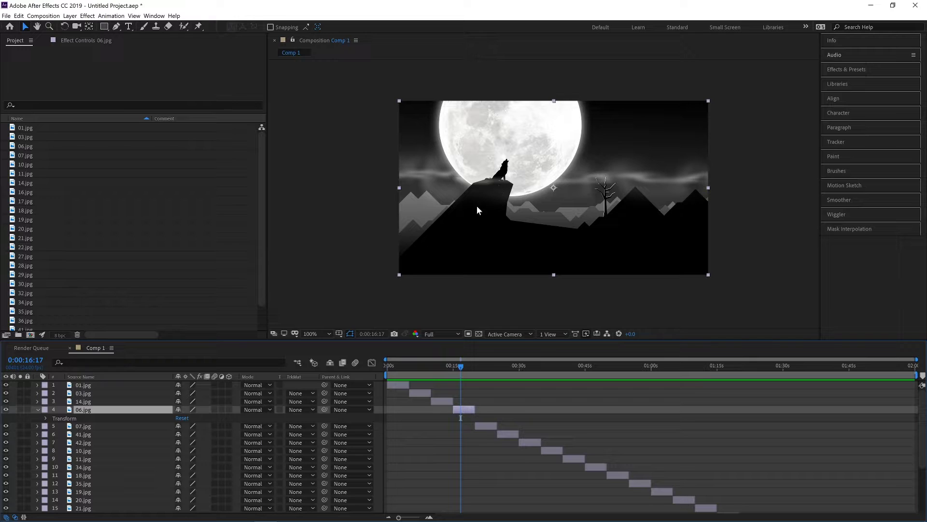
pyautogui.click(46, 418)
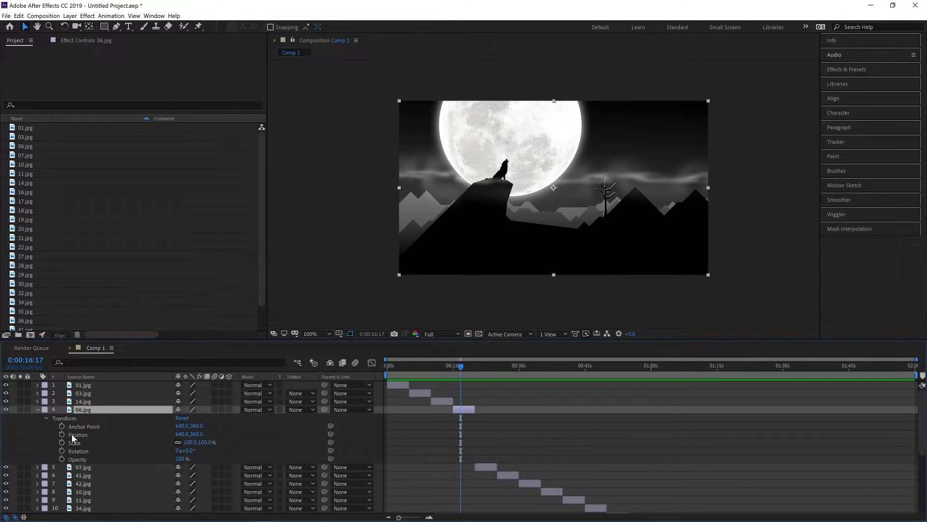
pyautogui.moveTo(180, 434); pyautogui.dragTo(262, 434)
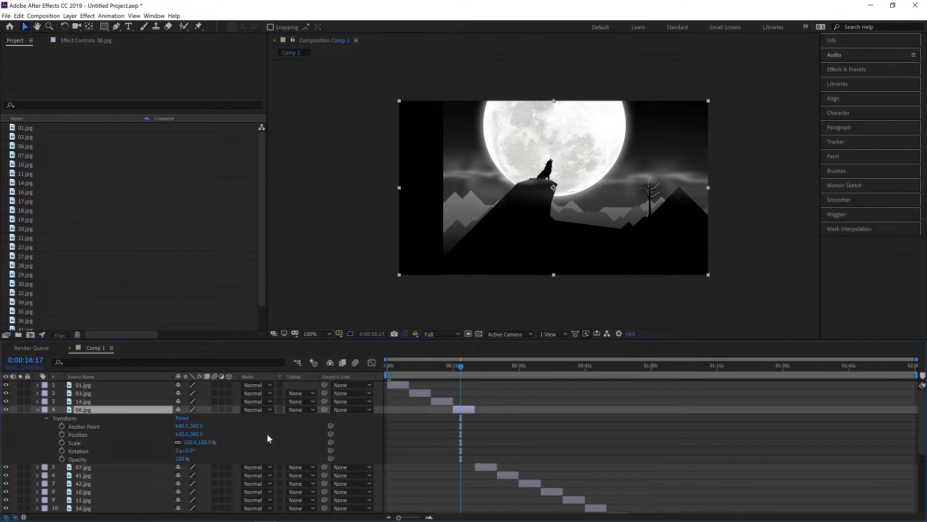
pyautogui.hotkey('ctrl', 'z')
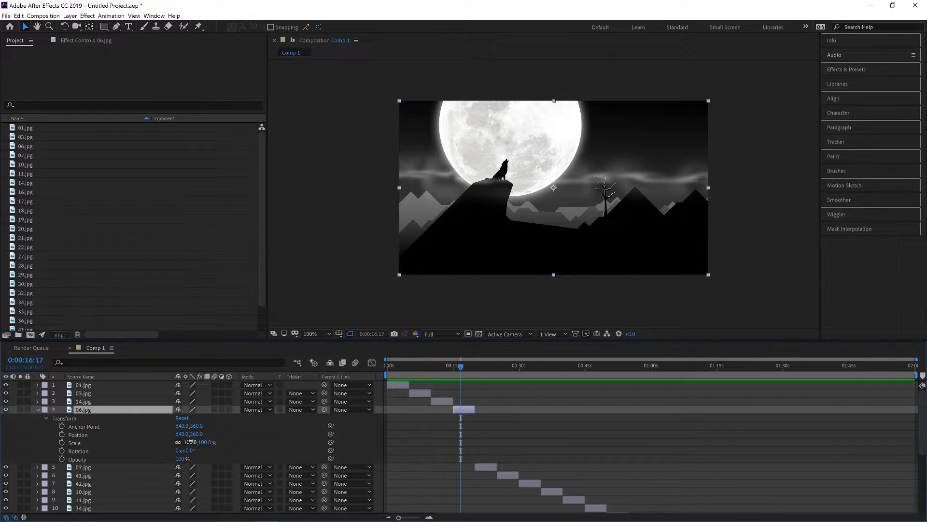
# Step: Try scaling 06.jpg to 139% and rotating it about 22 degrees, reverting to 100% and unrotated
pyautogui.moveTo(190, 442); pyautogui.dragTo(212, 442)
pyautogui.hotkey('ctrl', 'z')
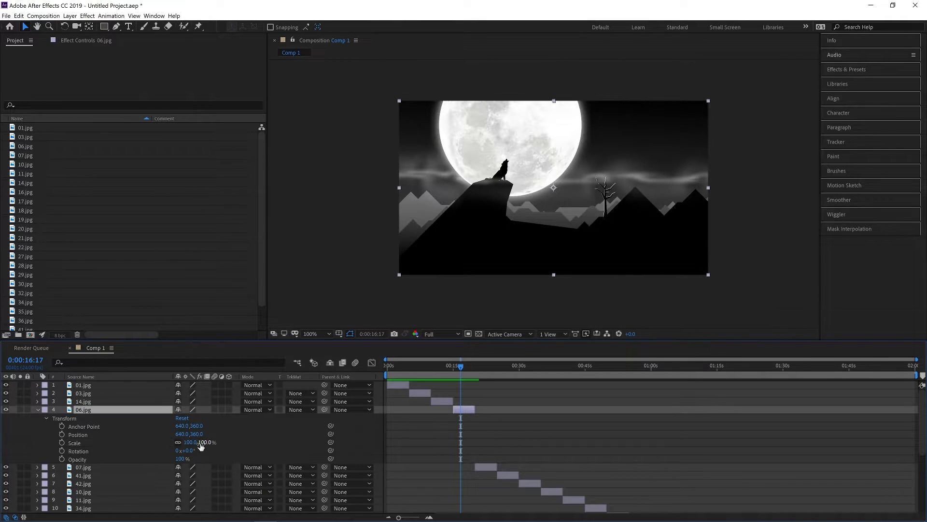
pyautogui.moveTo(194, 451); pyautogui.dragTo(219, 459)
pyautogui.press('space')
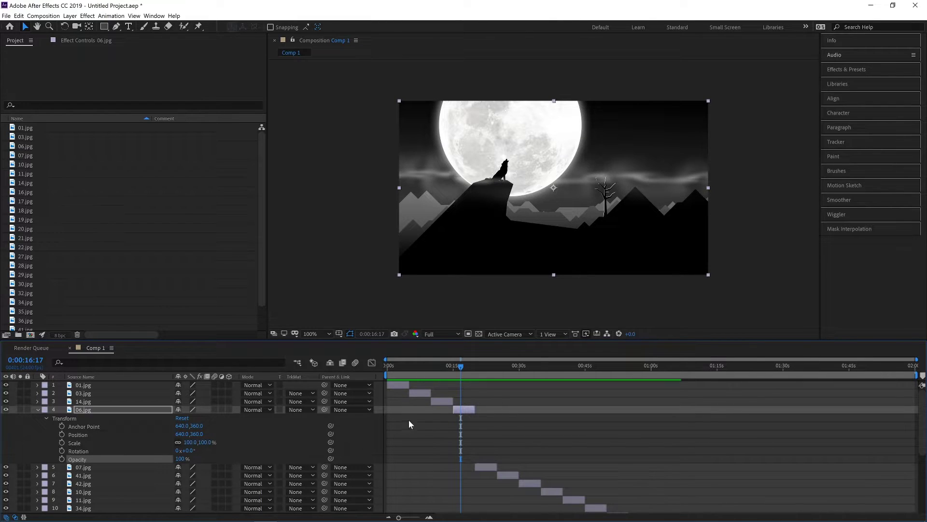
pyautogui.hotkey('ctrl', '`')
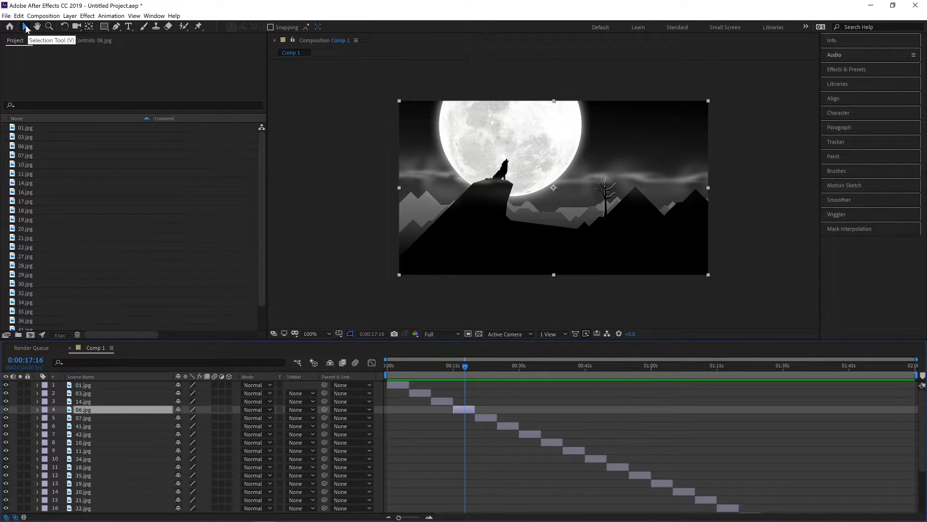
# Step: Drag the moon frame in the Composition view, undo to re-centre it, and pan the view with the Hand tool
pyautogui.click(458, 173)
pyautogui.moveTo(488, 167)
pyautogui.mouseDown()
pyautogui.moveTo(457, 253)
pyautogui.moveTo(597, 193)
pyautogui.mouseUp()
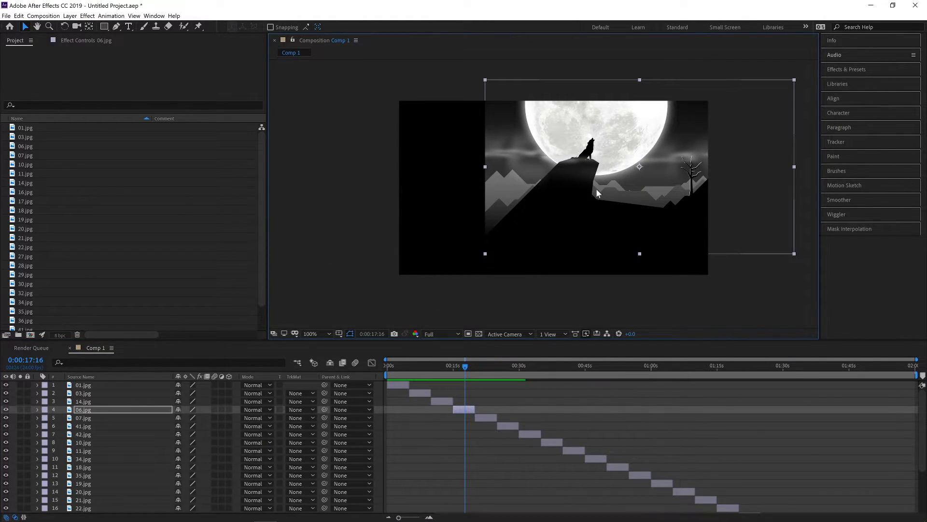
pyautogui.hotkey('ctrl', 'z')
pyautogui.hotkey('ctrl', 'z')
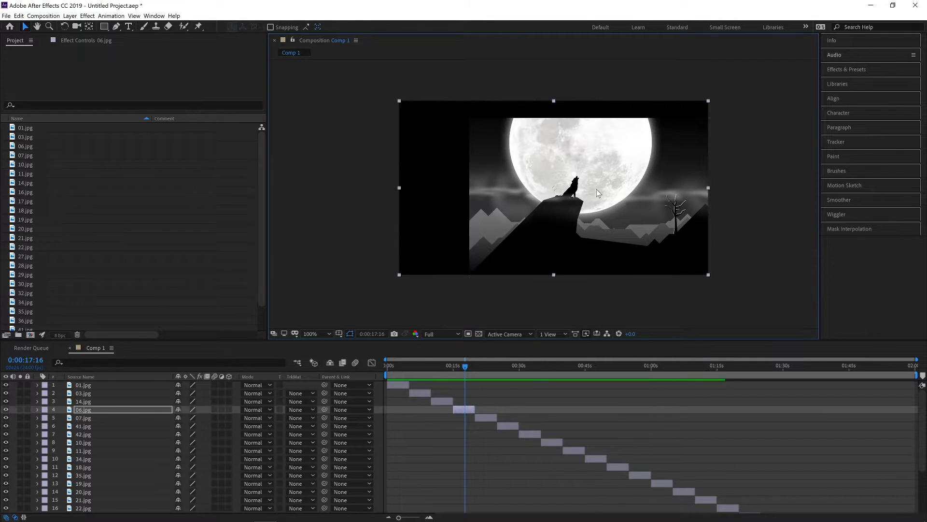
pyautogui.click(42, 24)
pyautogui.moveTo(602, 196)
pyautogui.mouseDown()
pyautogui.moveTo(481, 199)
pyautogui.moveTo(651, 187)
pyautogui.mouseUp()
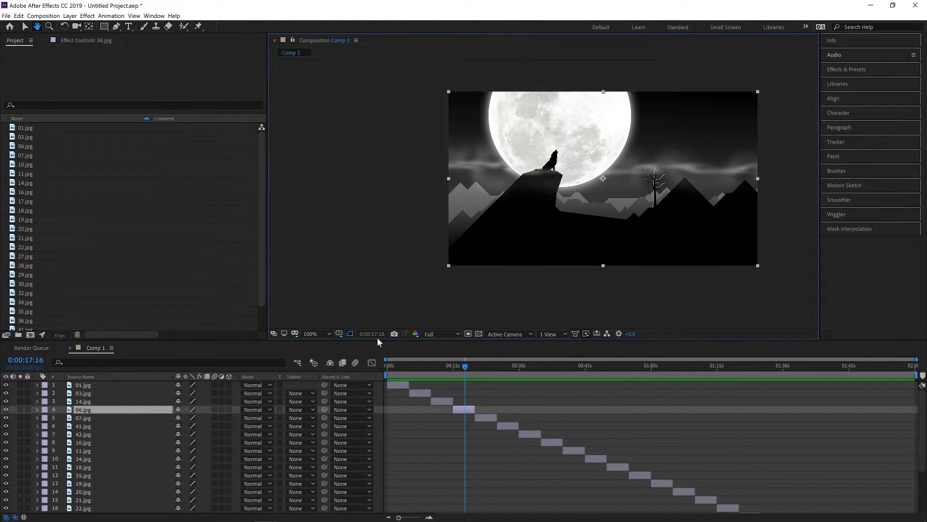
pyautogui.click(329, 333)
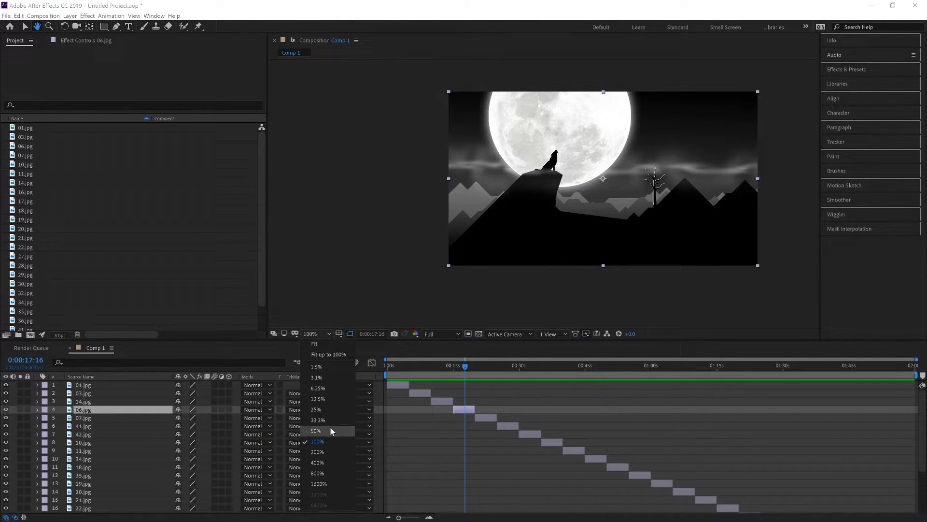
pyautogui.click(328, 451)
pyautogui.moveTo(606, 148)
pyautogui.mouseDown()
pyautogui.moveTo(438, 230)
pyautogui.moveTo(540, 104)
pyautogui.moveTo(579, 129)
pyautogui.mouseUp()
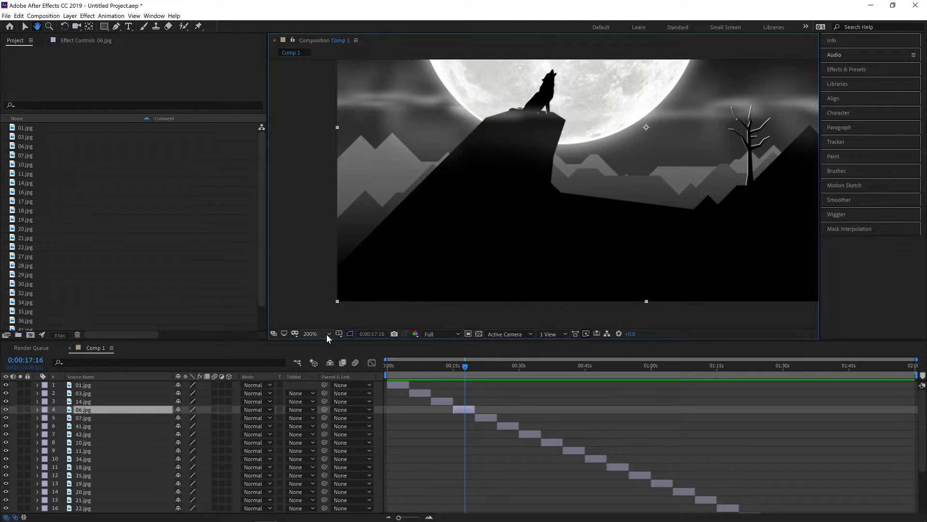
pyautogui.click(327, 334)
pyautogui.click(326, 442)
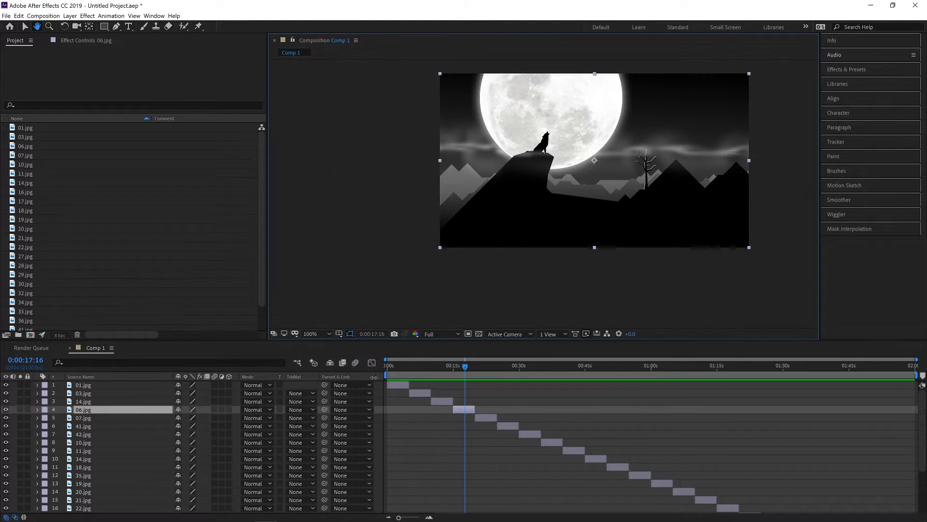
pyautogui.moveTo(551, 218); pyautogui.dragTo(499, 240)
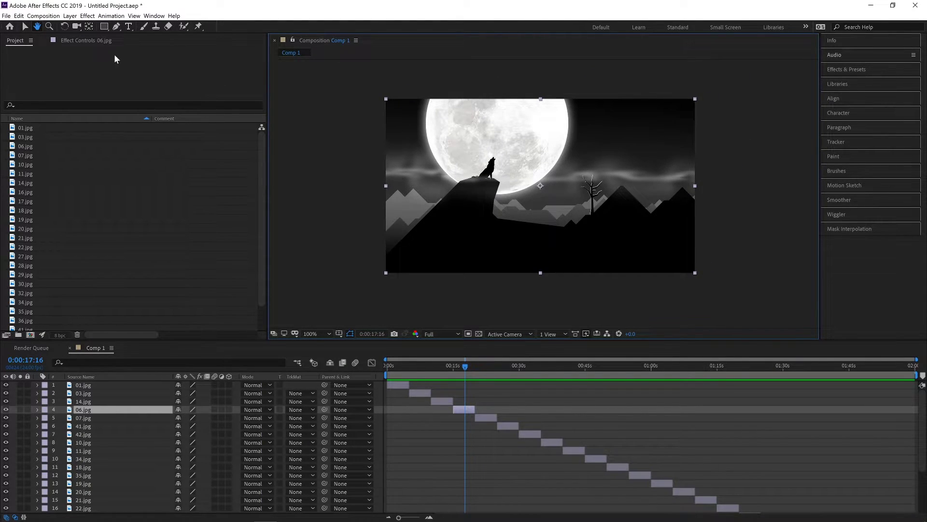
pyautogui.click(49, 27)
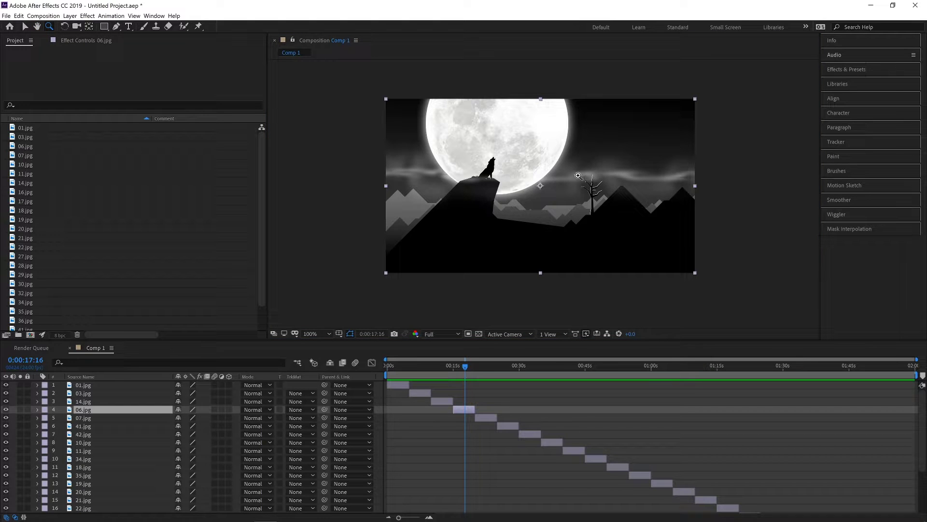
pyautogui.click(498, 177)
pyautogui.click(554, 192)
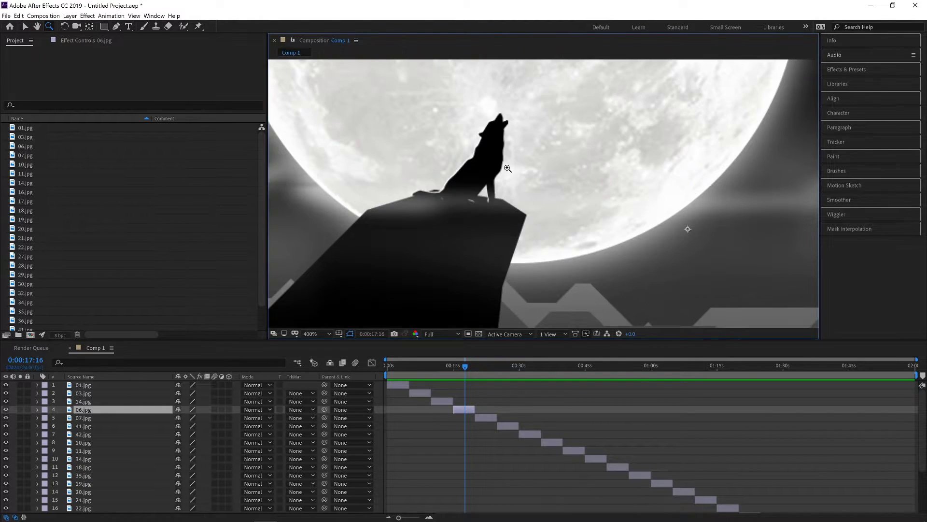
pyautogui.click(508, 169)
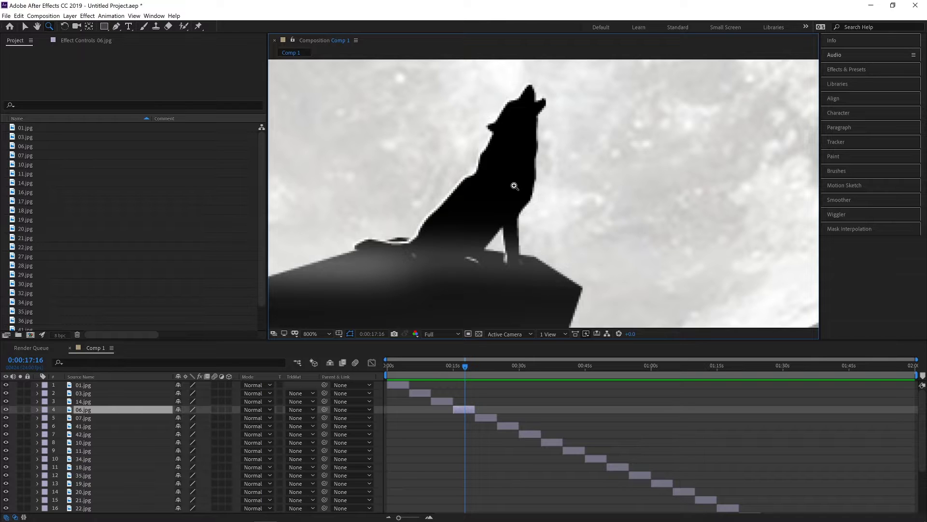
pyautogui.keyDown('alt'); pyautogui.click(535, 194); pyautogui.keyUp('alt')
pyautogui.keyDown('alt'); pyautogui.click(587, 200); pyautogui.keyUp('alt')
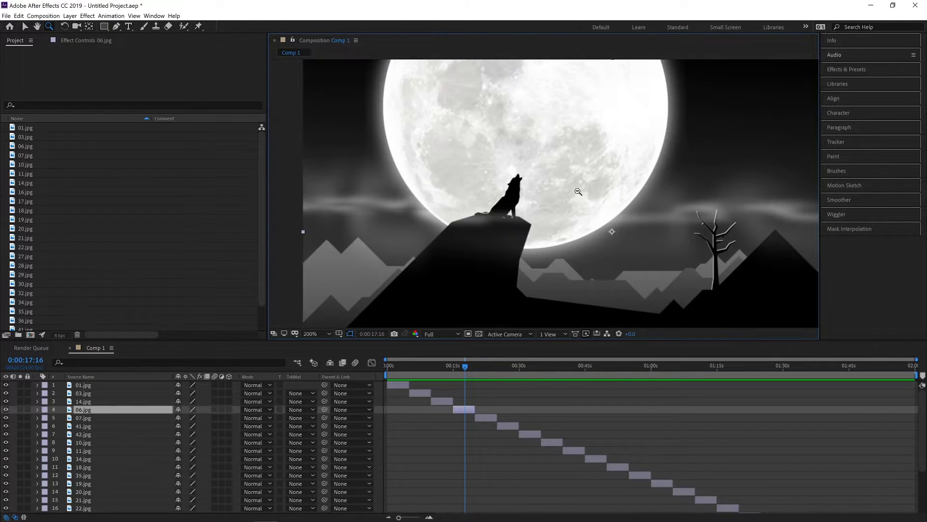
pyautogui.keyDown('alt'); pyautogui.click(575, 192); pyautogui.keyUp('alt')
pyautogui.press('h')
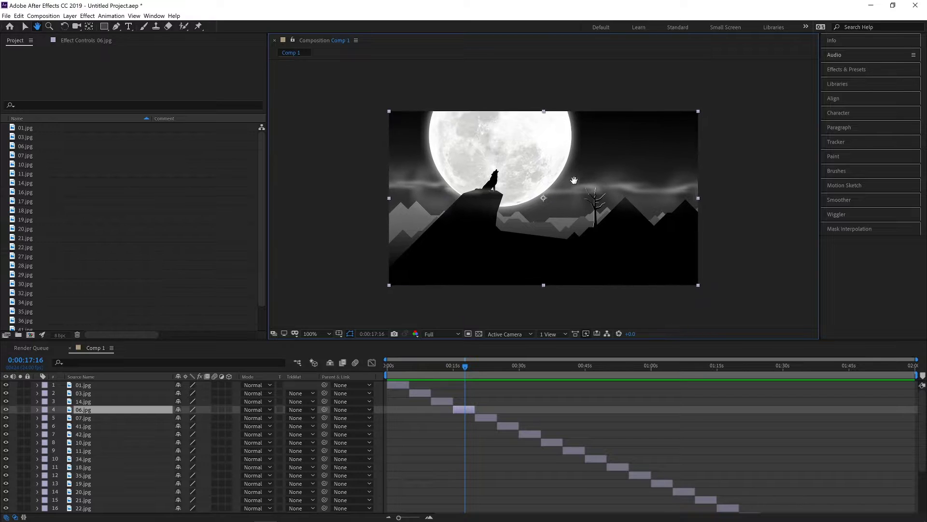
pyautogui.moveTo(592, 200); pyautogui.dragTo(559, 174)
pyautogui.press('z')
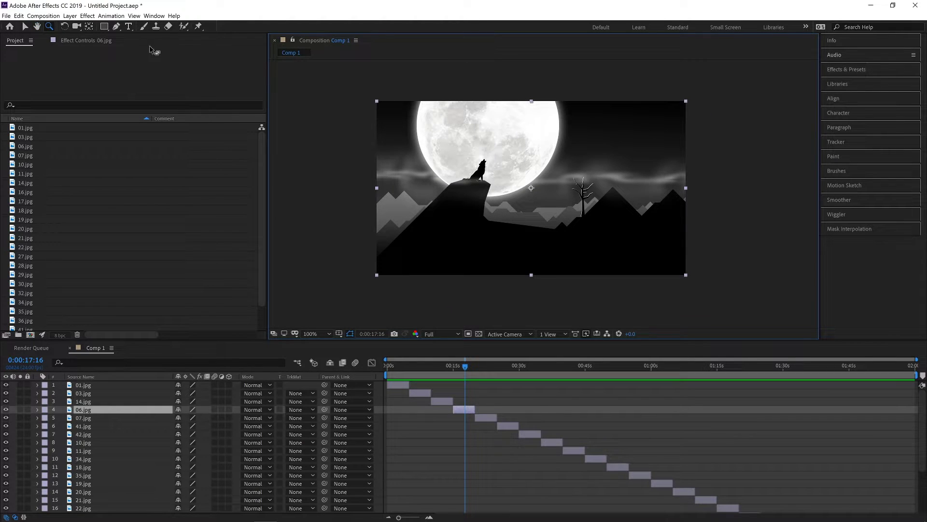
pyautogui.click(64, 27)
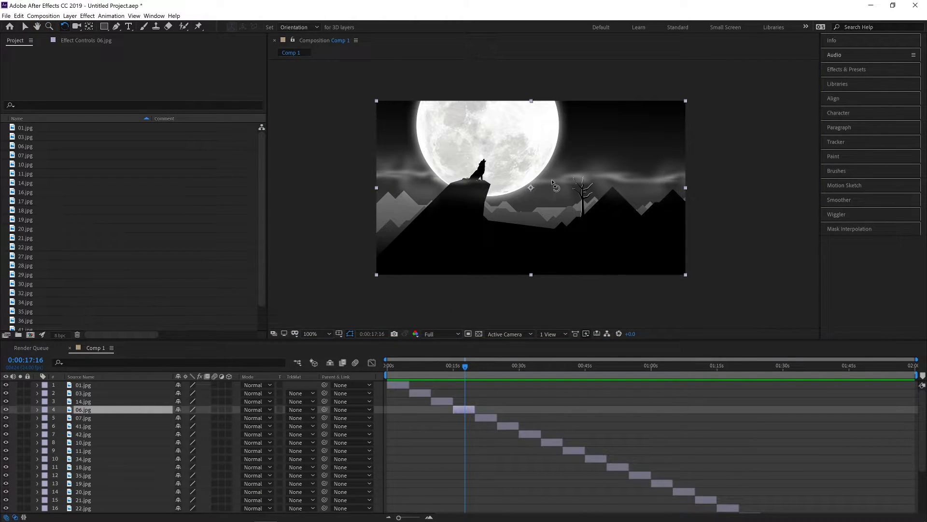
pyautogui.moveTo(555, 186); pyautogui.dragTo(498, 184)
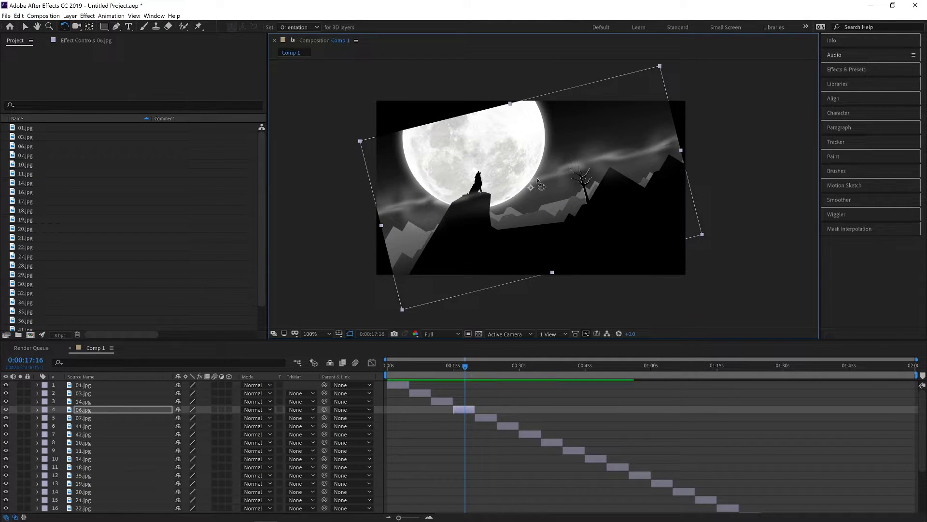
pyautogui.hotkey('ctrl', 'z')
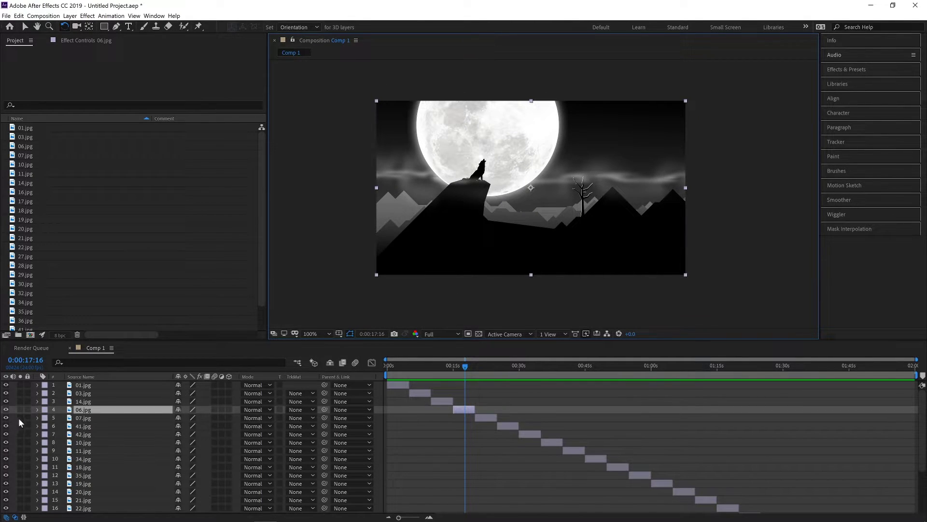
pyautogui.click(37, 409)
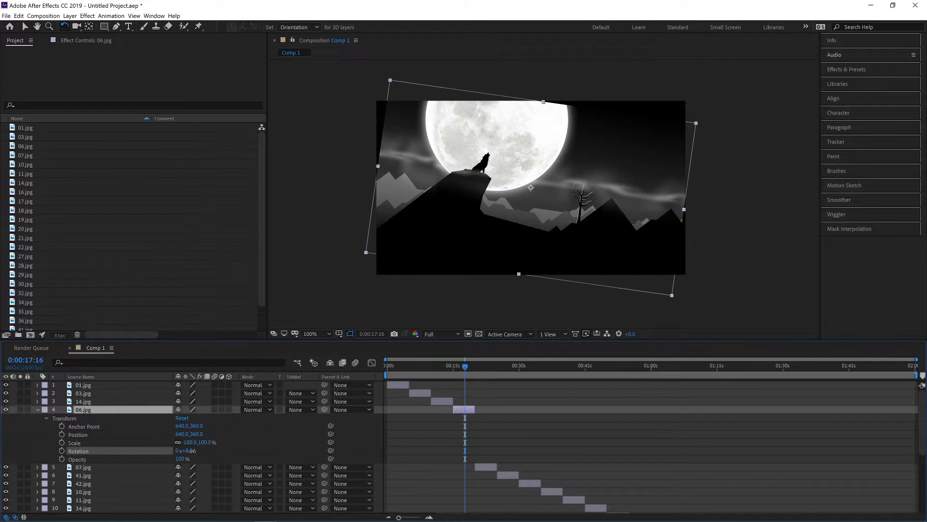
pyautogui.moveTo(189, 454); pyautogui.dragTo(209, 453)
pyautogui.hotkey('ctrl', 'z')
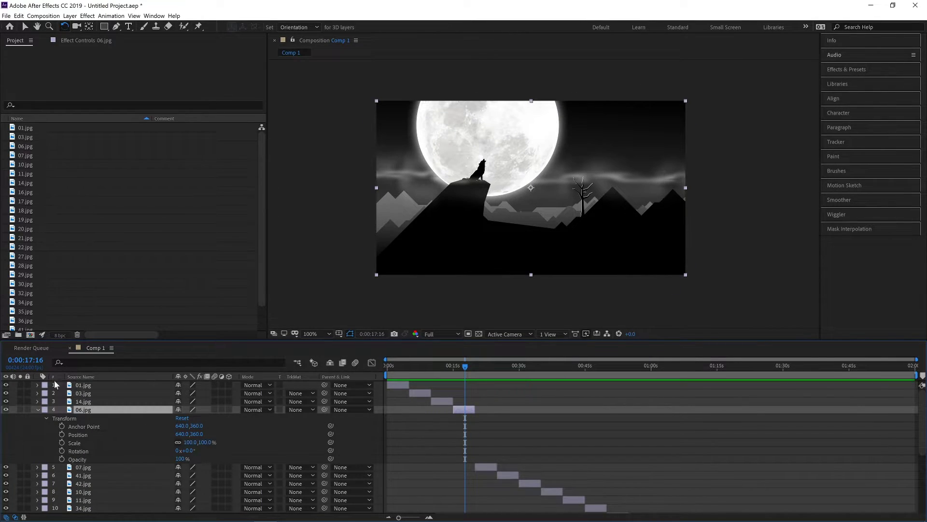
pyautogui.click(38, 410)
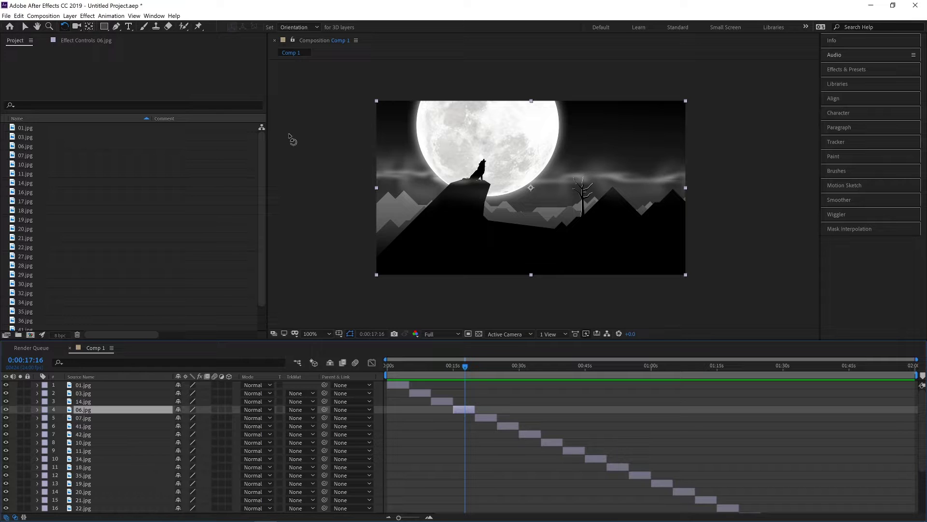
pyautogui.click(90, 28)
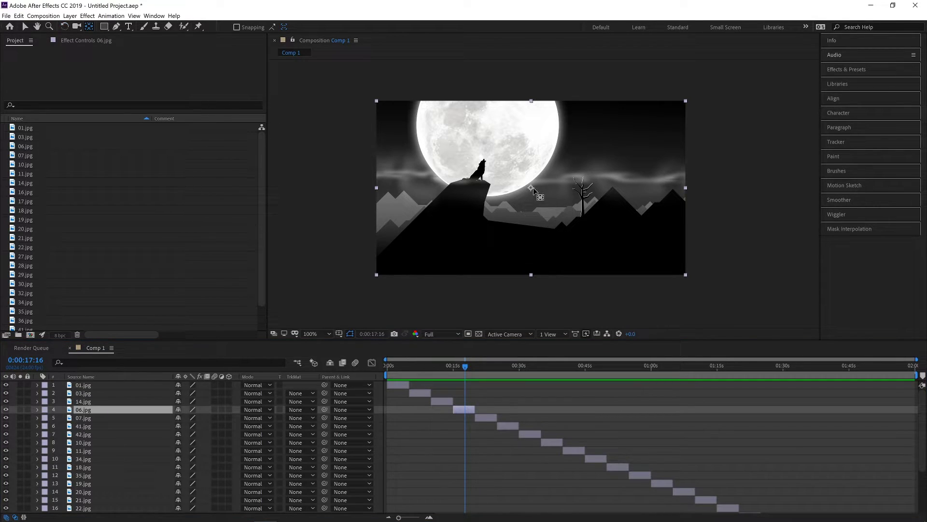
pyautogui.moveTo(532, 189)
pyautogui.mouseDown()
pyautogui.moveTo(413, 156)
pyautogui.moveTo(618, 150)
pyautogui.moveTo(634, 163)
pyautogui.mouseUp()
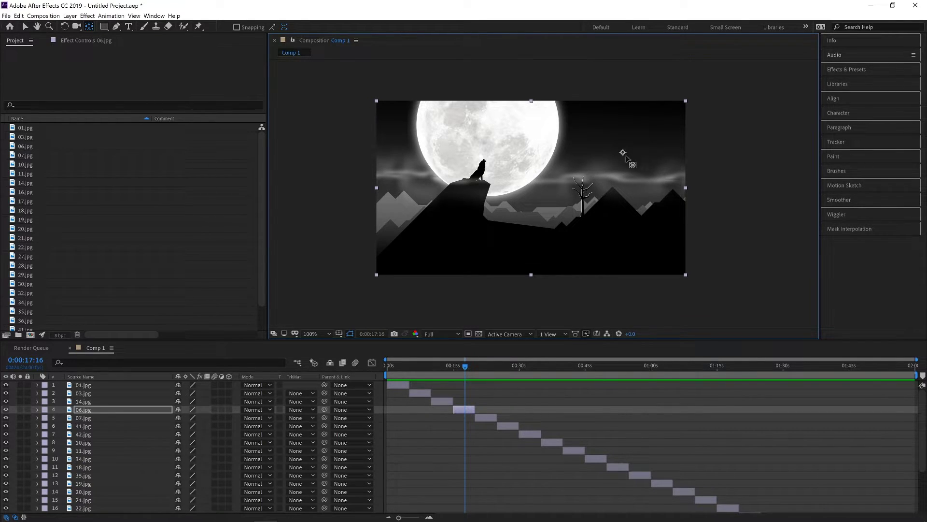
pyautogui.moveTo(622, 152); pyautogui.dragTo(532, 186)
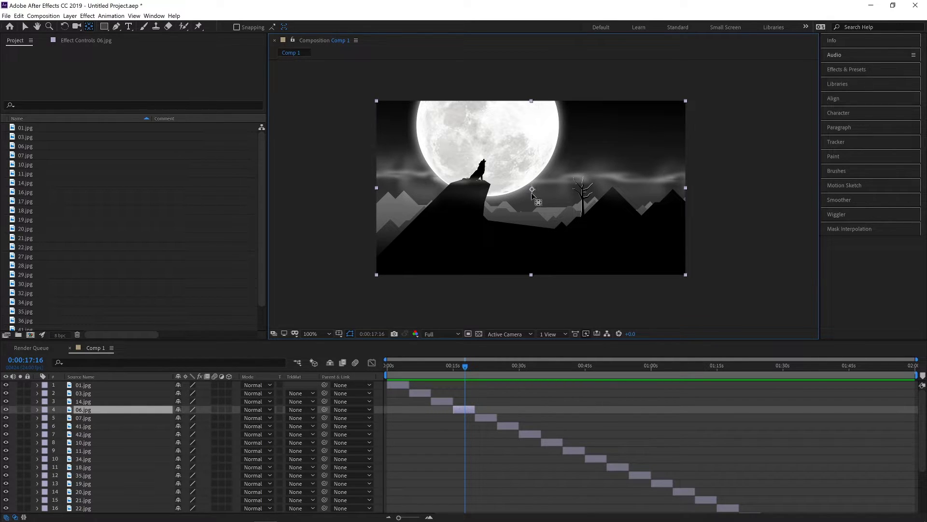
pyautogui.moveTo(531, 193); pyautogui.dragTo(531, 272)
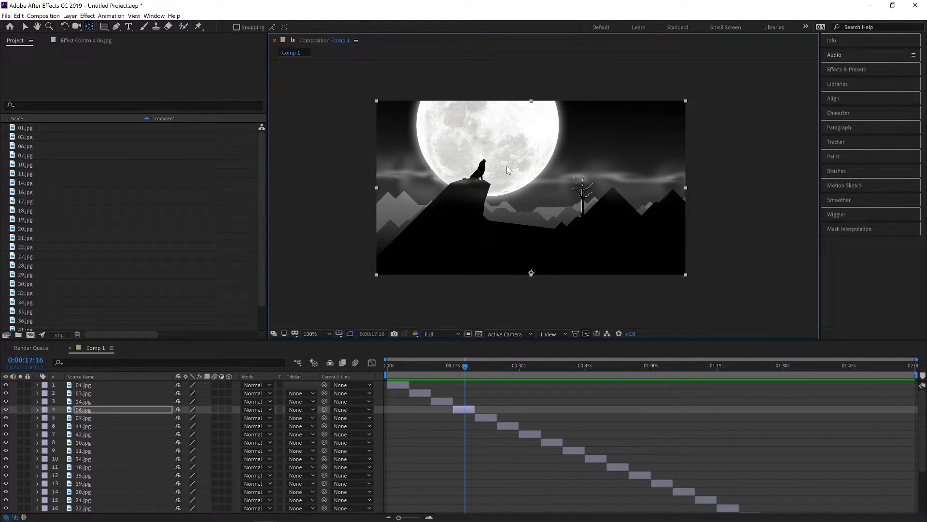
pyautogui.hotkey('ctrl', 'alt', 'Home')
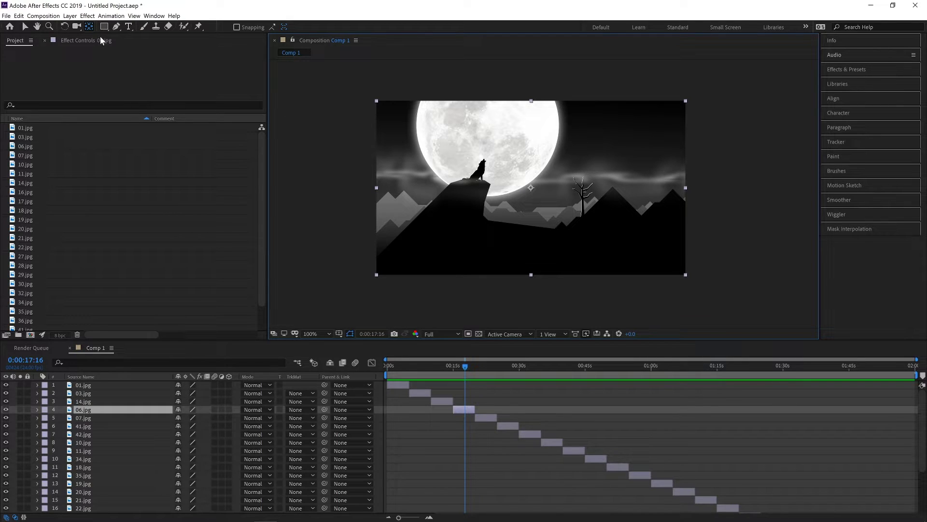
# Step: Draw a rectangular mask cropping the moon frame, then undo it and deselect 06.jpg
pyautogui.click(103, 27)
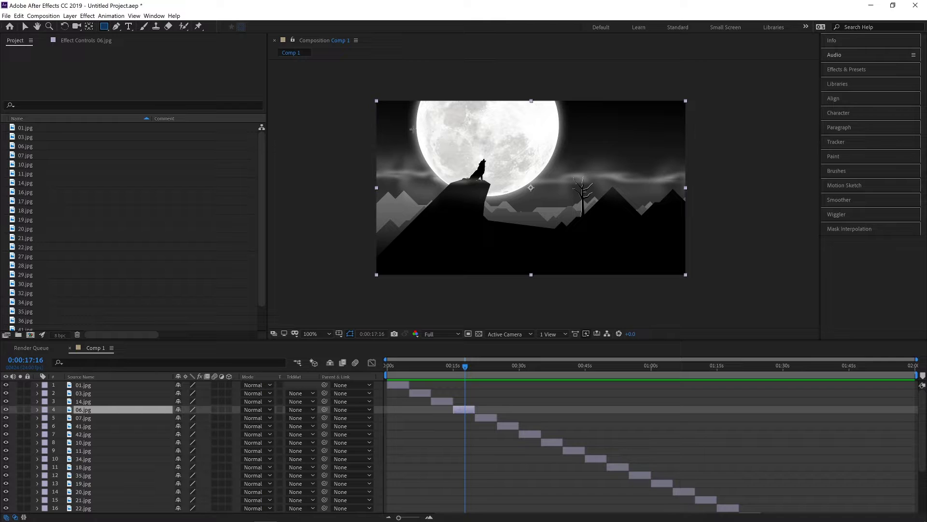
pyautogui.moveTo(411, 129); pyautogui.dragTo(639, 248)
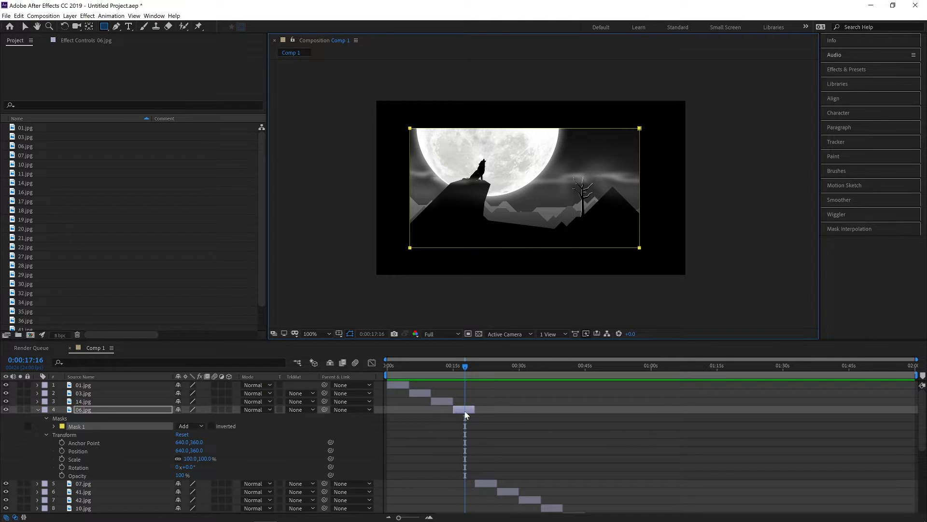
pyautogui.click(465, 412)
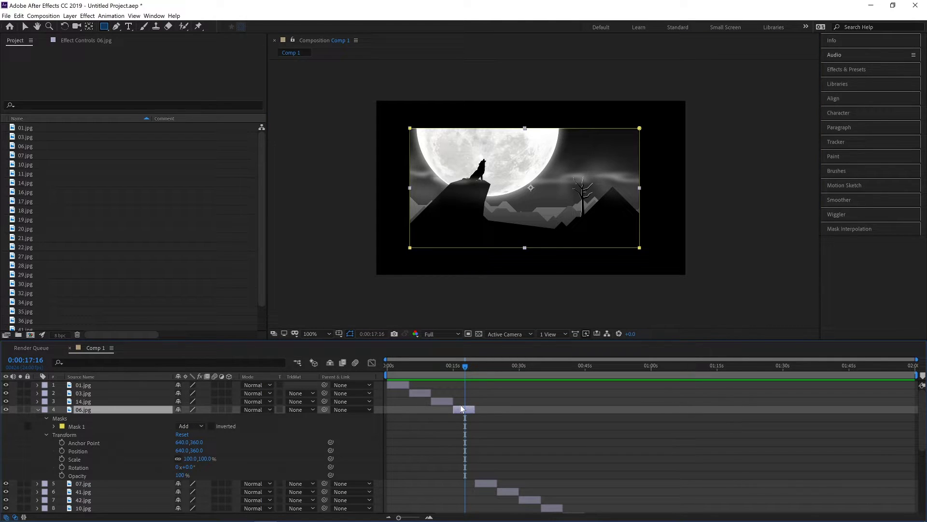
pyautogui.hotkey('ctrl', 'z')
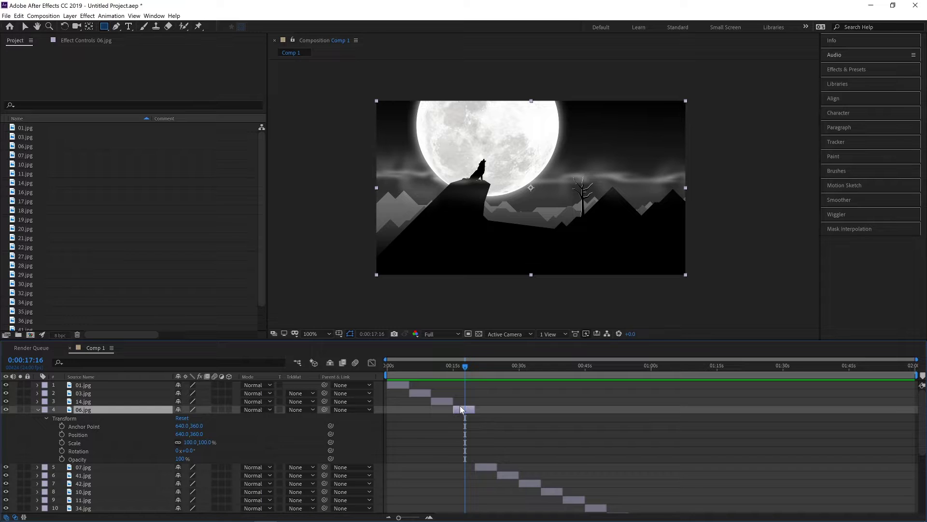
pyautogui.click(460, 398)
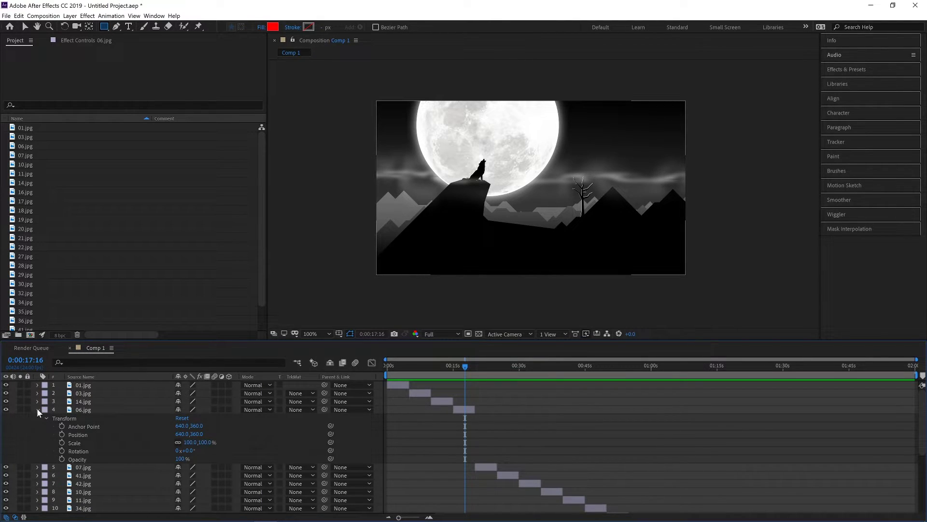
pyautogui.click(37, 410)
pyautogui.click(474, 408)
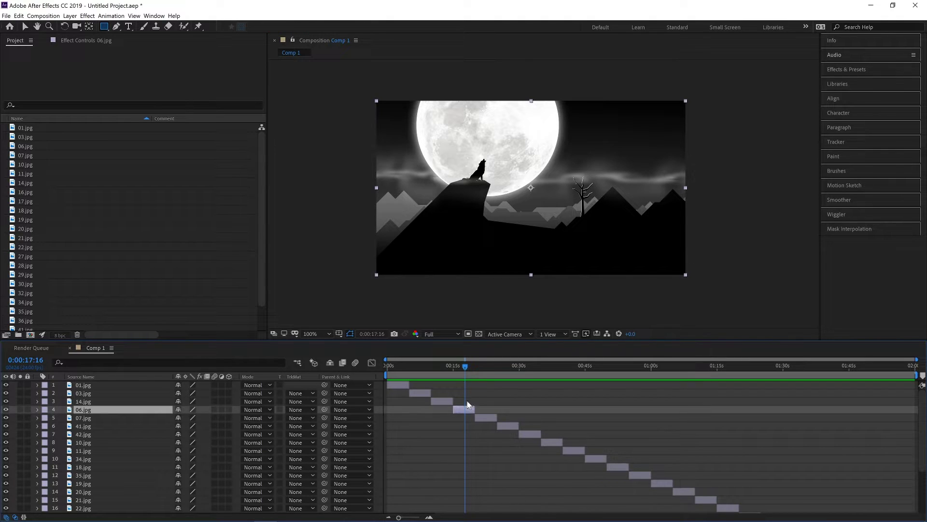
pyautogui.click(468, 391)
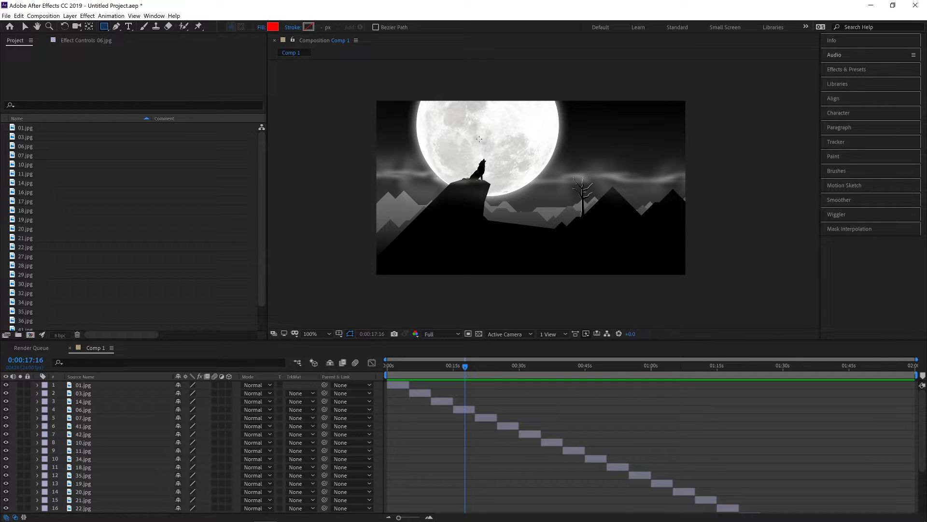
pyautogui.moveTo(414, 120); pyautogui.dragTo(645, 234)
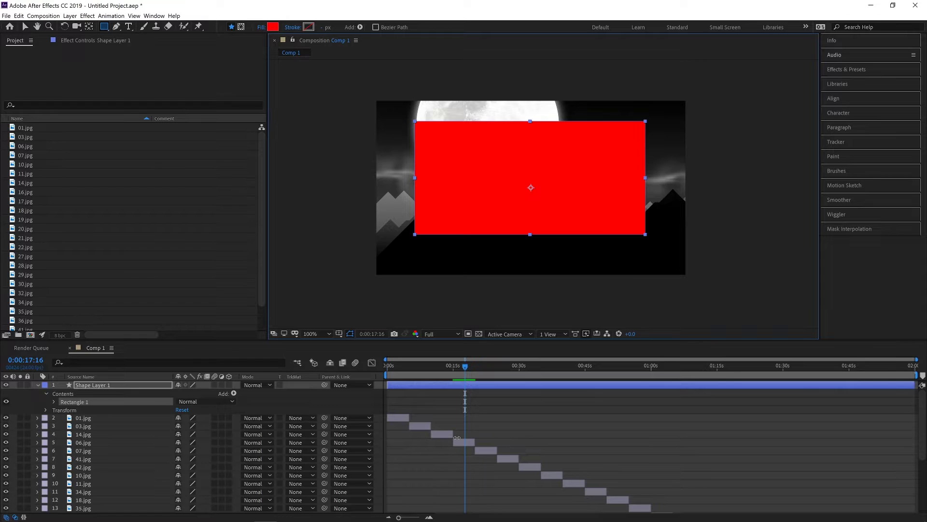
pyautogui.click(461, 443)
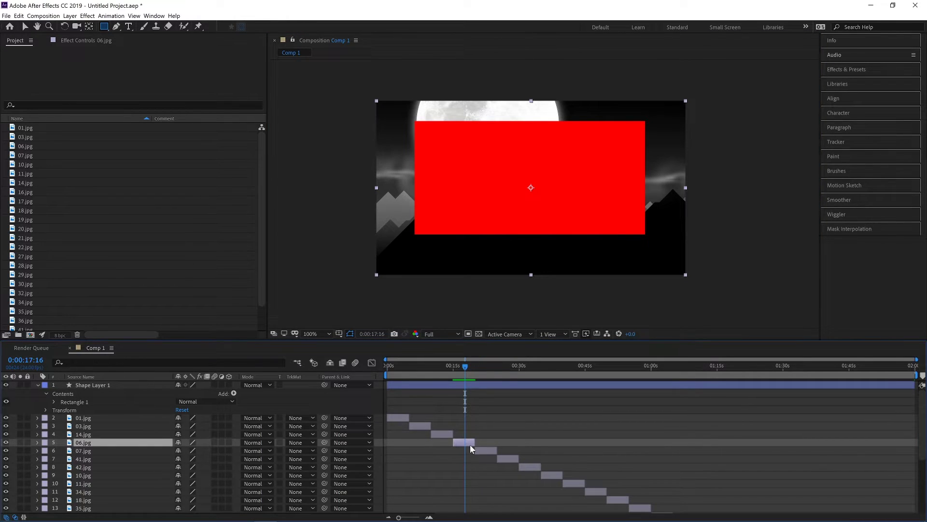
pyautogui.click(461, 385)
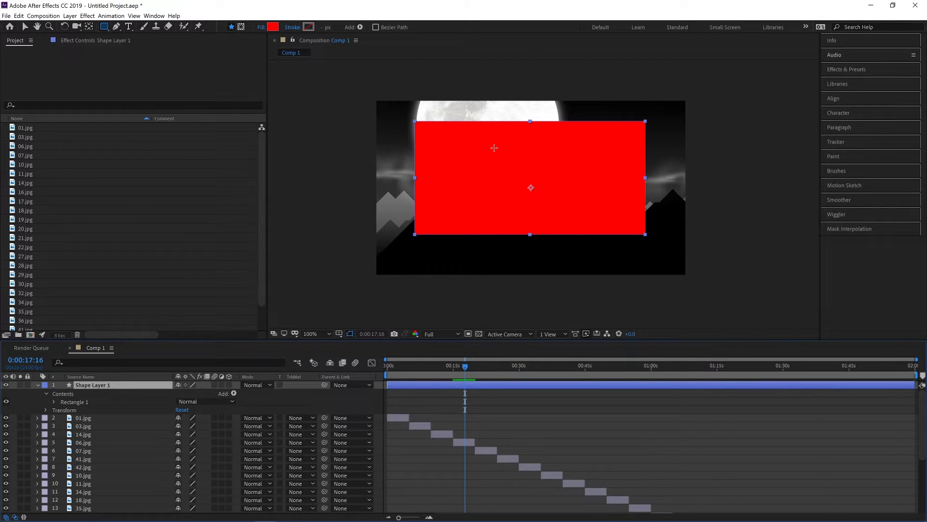
pyautogui.press('v')
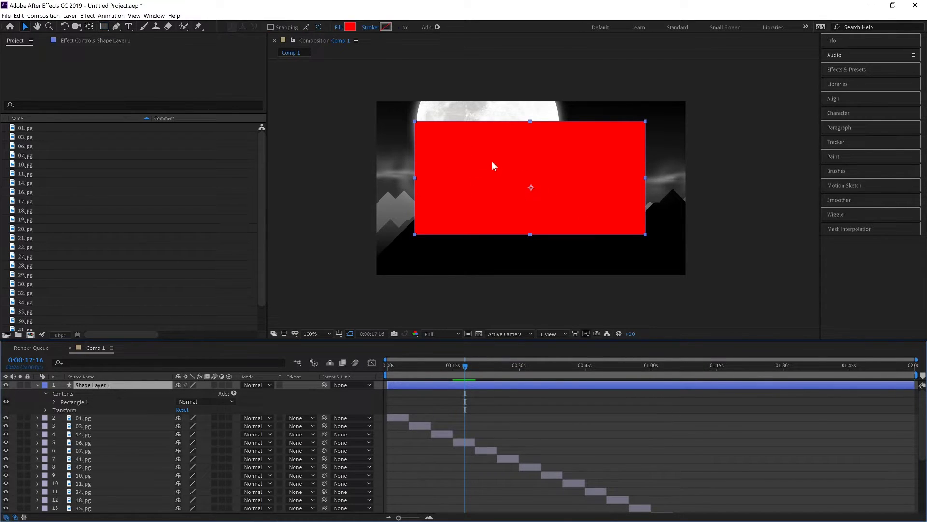
pyautogui.moveTo(498, 161); pyautogui.dragTo(485, 168)
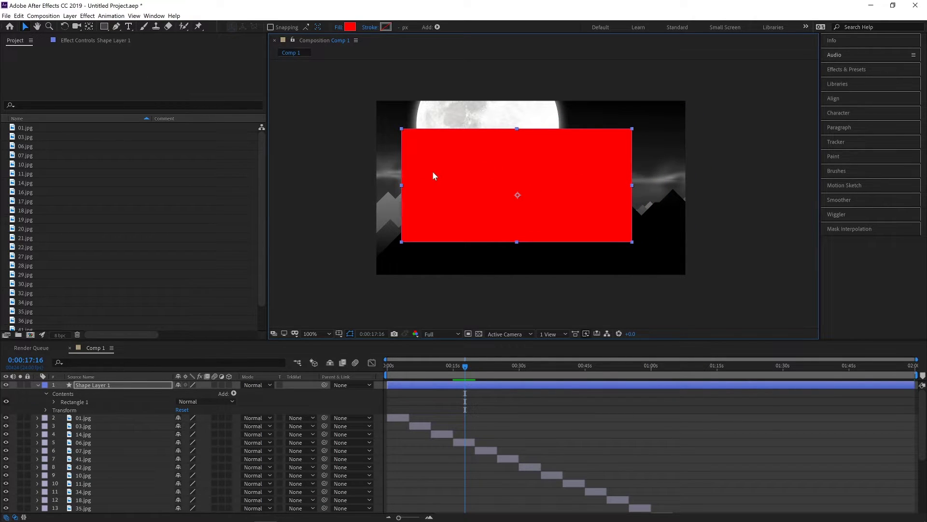
pyautogui.press('Delete')
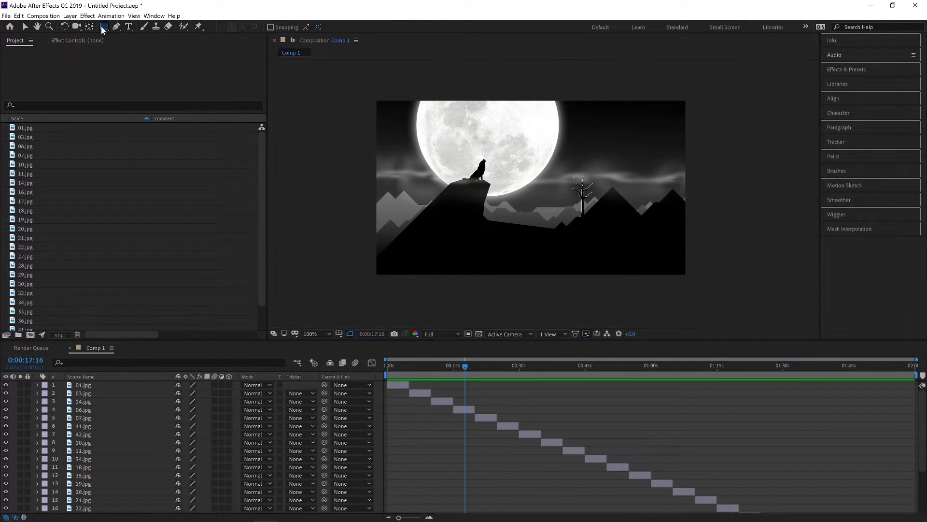
pyautogui.moveTo(104, 27); pyautogui.dragTo(122, 42)
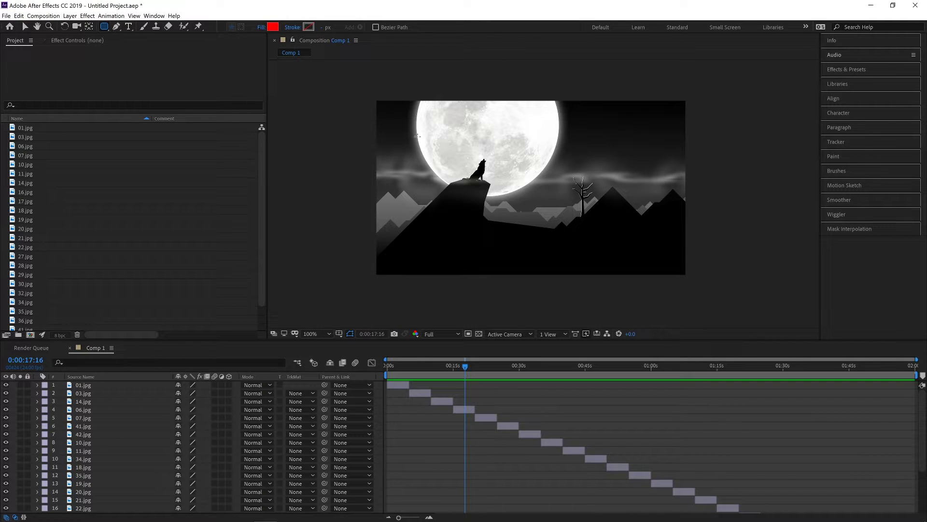
pyautogui.moveTo(421, 133); pyautogui.dragTo(615, 236)
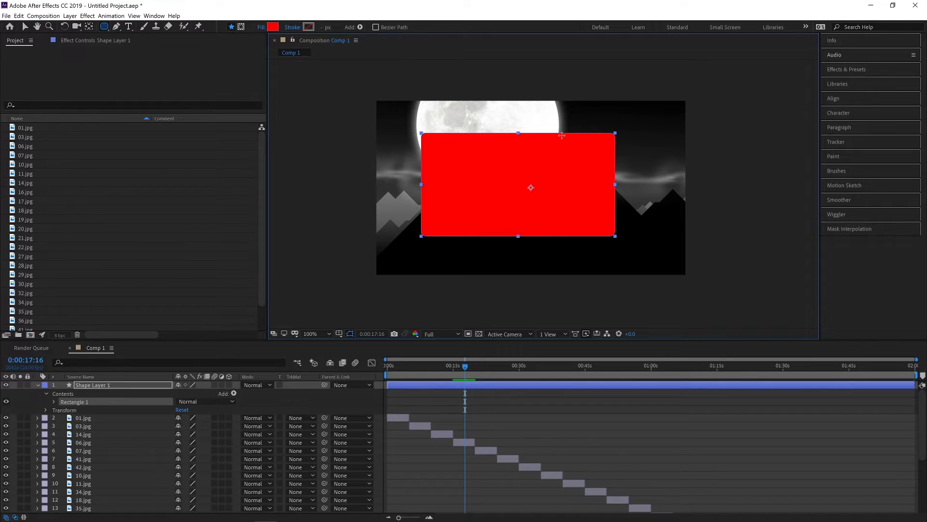
pyautogui.hotkey('ctrl', 'z')
pyautogui.click(104, 28)
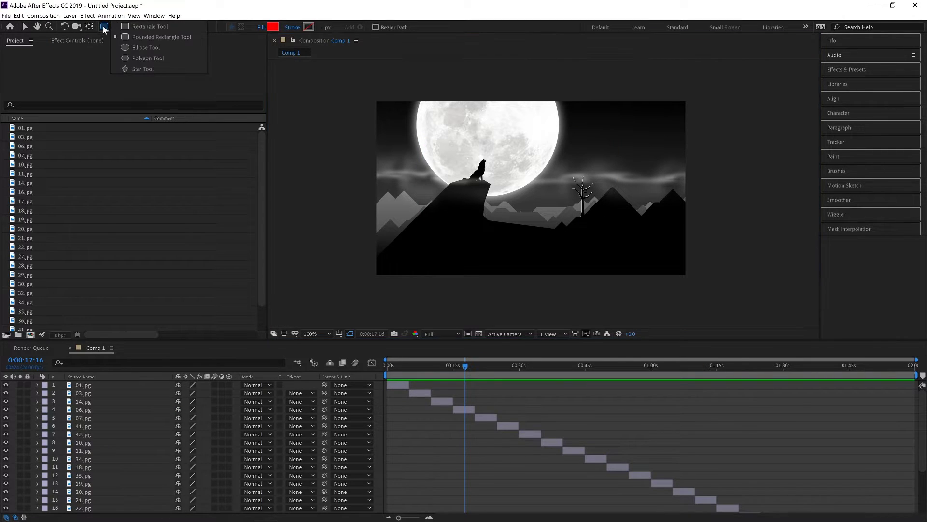
pyautogui.click(145, 47)
pyautogui.moveTo(399, 113); pyautogui.dragTo(448, 146)
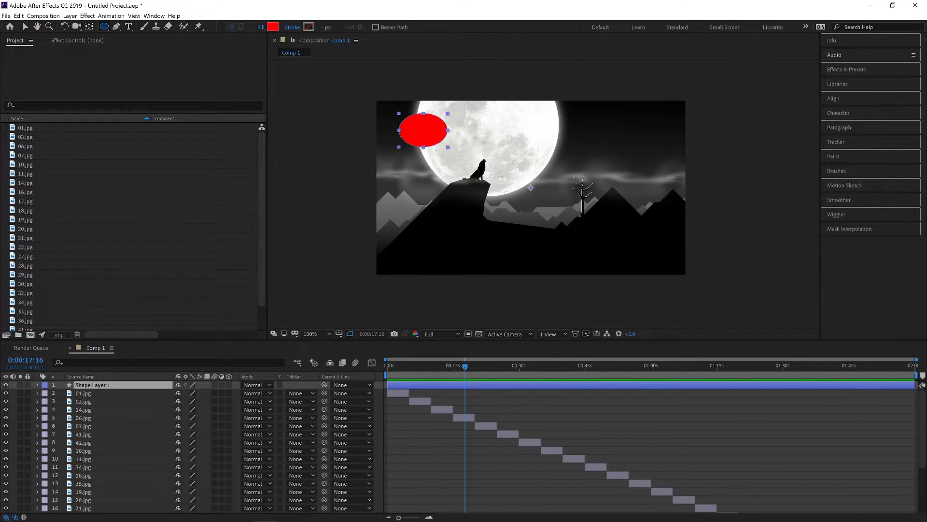
pyautogui.moveTo(502, 178); pyautogui.dragTo(651, 251)
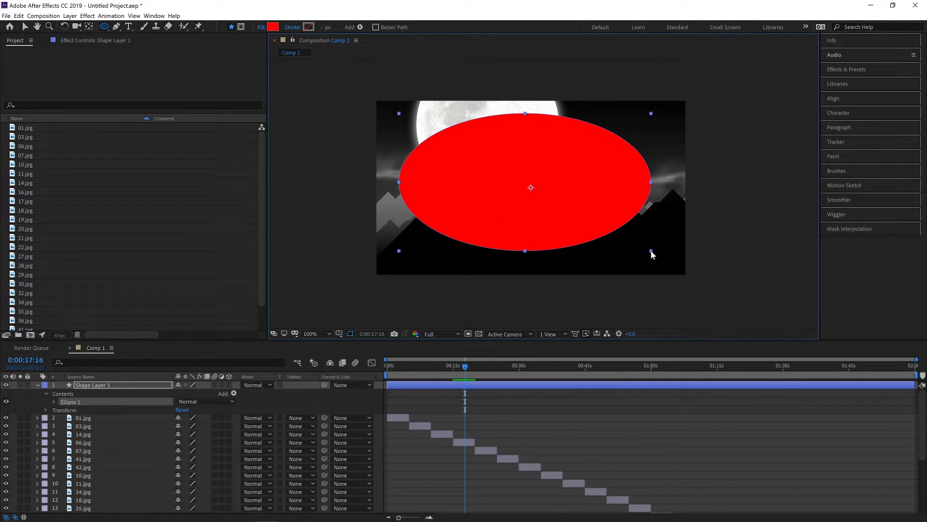
pyautogui.hotkey('ctrl', 'z')
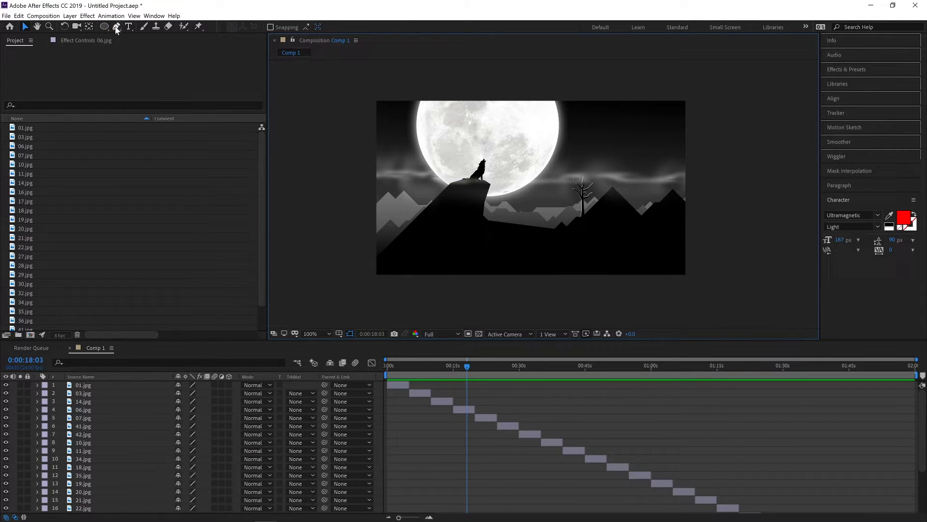
pyautogui.click(116, 27)
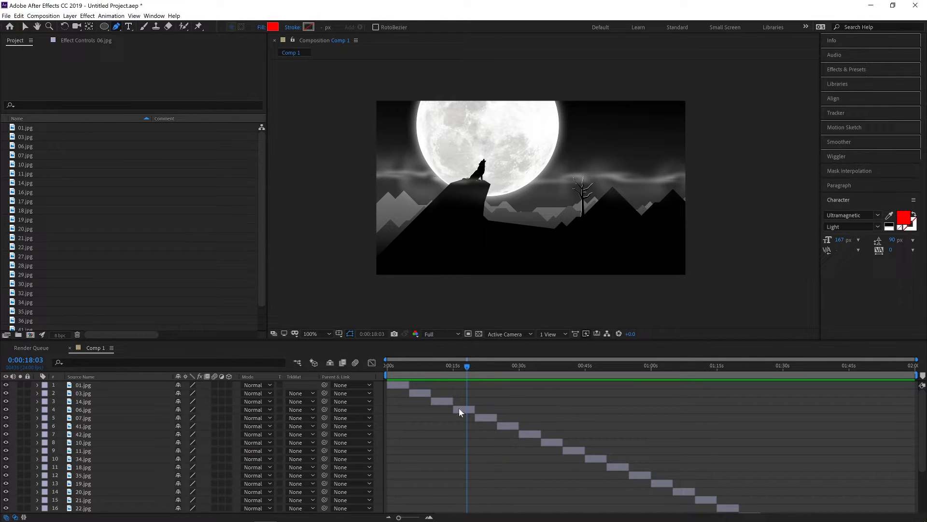
pyautogui.click(385, 279)
pyautogui.click(451, 192)
pyautogui.click(478, 188)
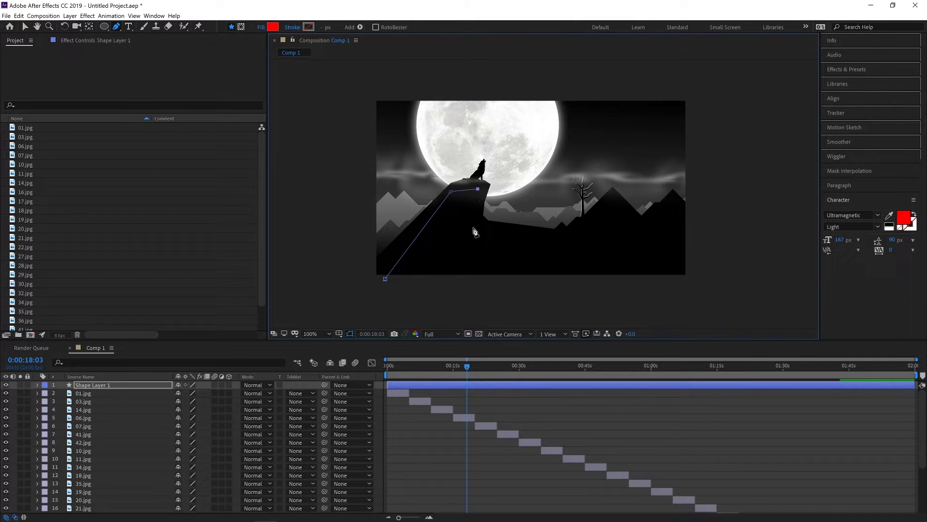
pyautogui.click(473, 227)
pyautogui.click(581, 239)
pyautogui.click(607, 211)
pyautogui.click(638, 240)
pyautogui.click(660, 216)
pyautogui.click(712, 295)
pyautogui.click(424, 288)
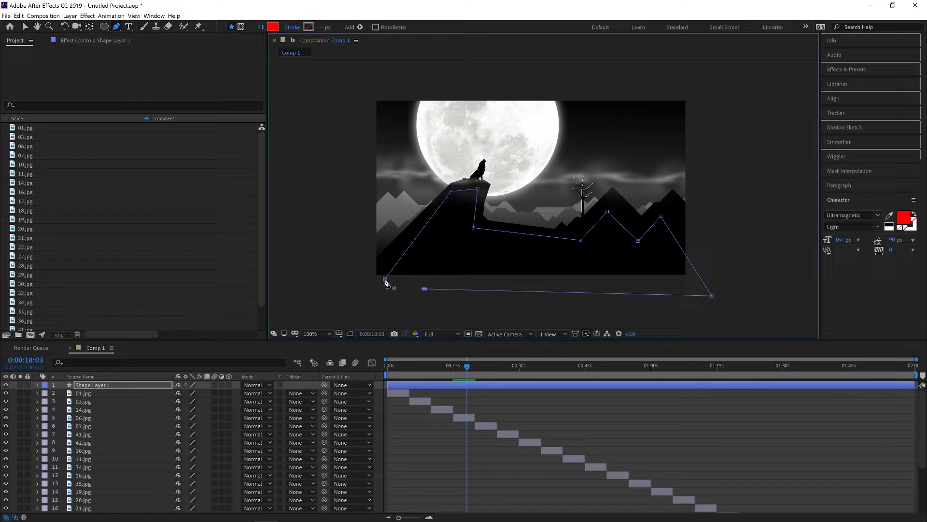
pyautogui.click(385, 279)
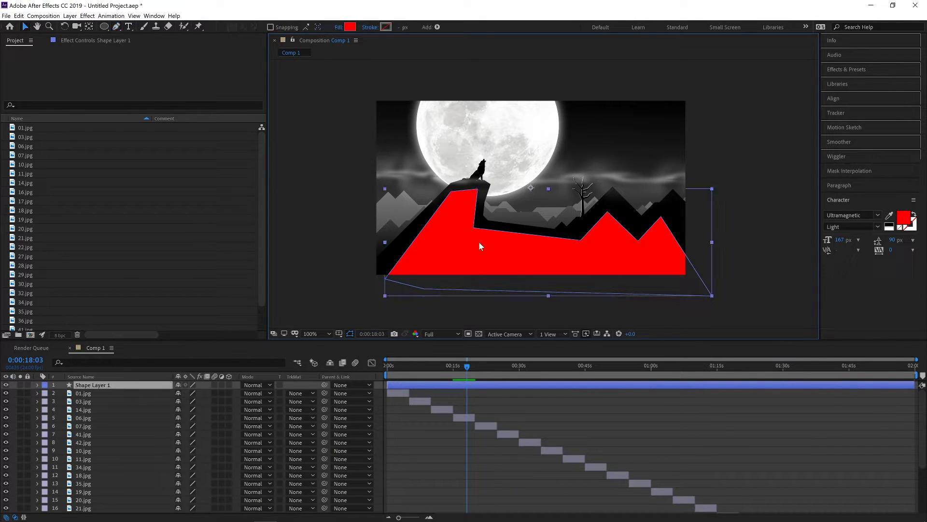
pyautogui.press('v')
pyautogui.press('Delete')
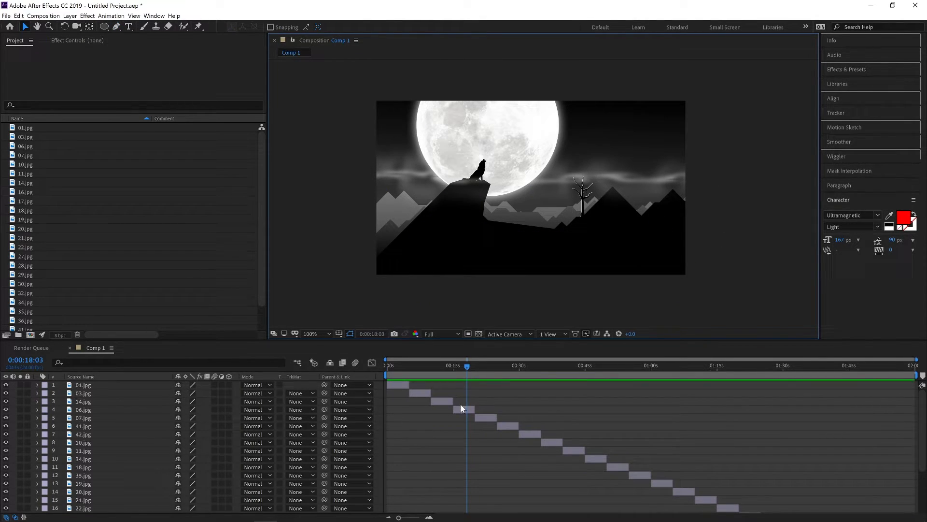
pyautogui.click(461, 409)
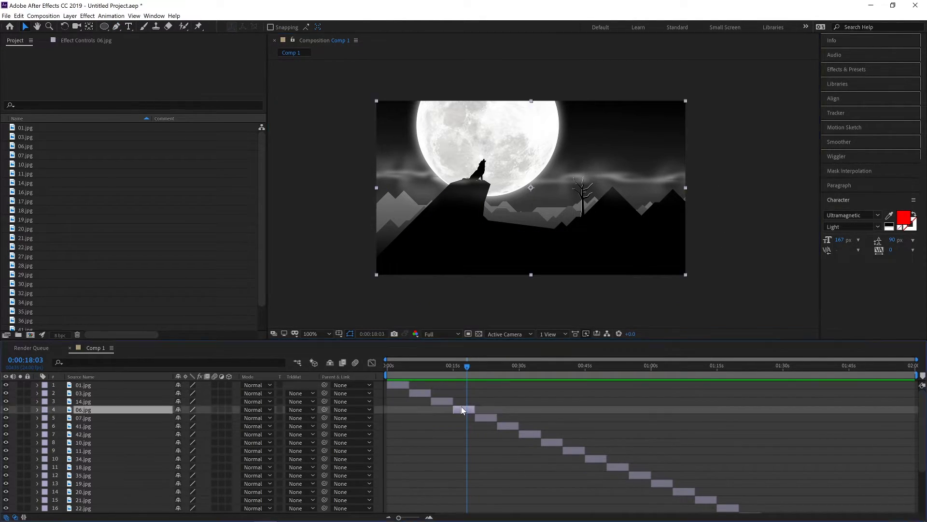
# Step: Draw a closed Pen mask on 06.jpg around the wolf's rock and mountain peaks, then reveal its properties
pyautogui.click(117, 27)
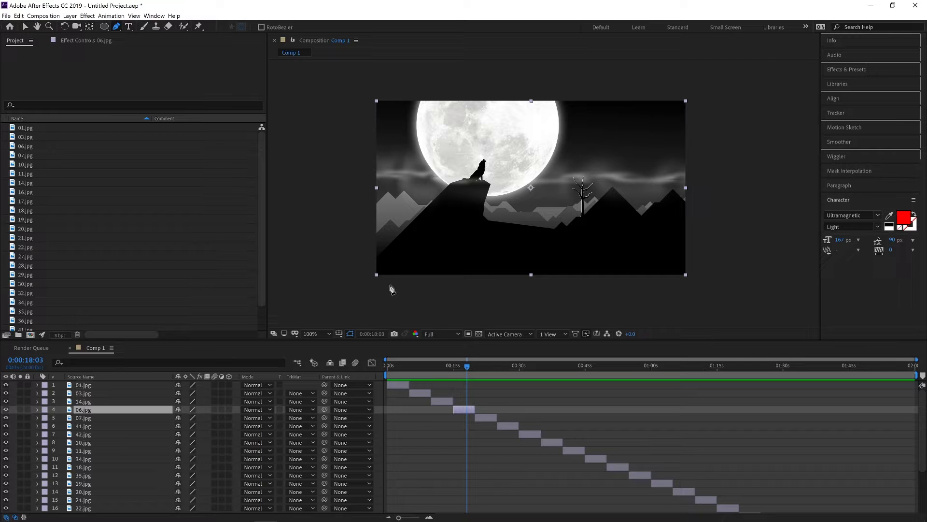
pyautogui.click(363, 275)
pyautogui.click(474, 137)
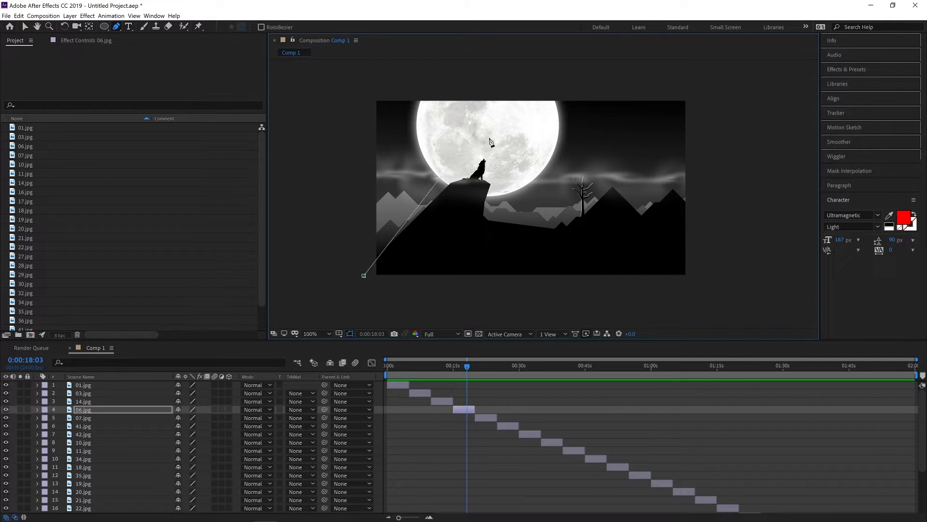
pyautogui.click(492, 137)
pyautogui.click(512, 199)
pyautogui.click(607, 140)
pyautogui.click(638, 192)
pyautogui.click(664, 141)
pyautogui.click(714, 217)
pyautogui.click(707, 304)
pyautogui.click(392, 297)
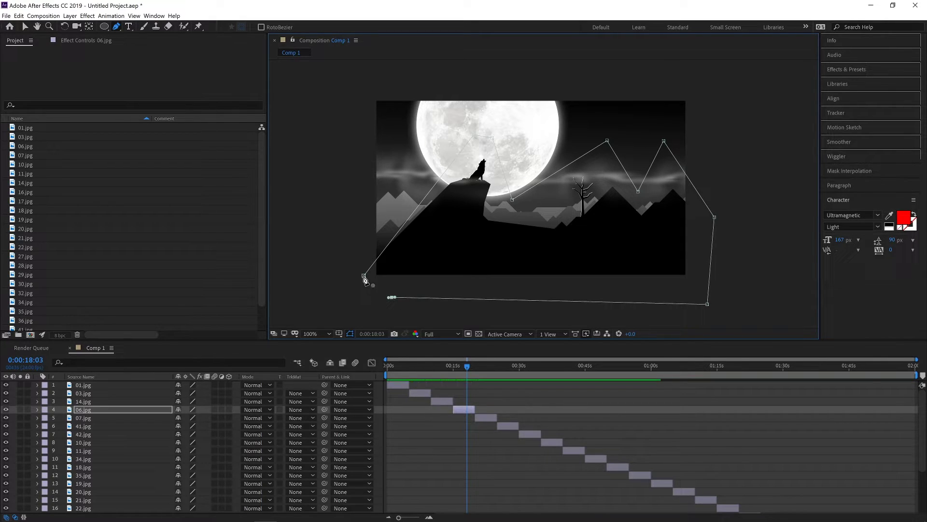
pyautogui.click(363, 275)
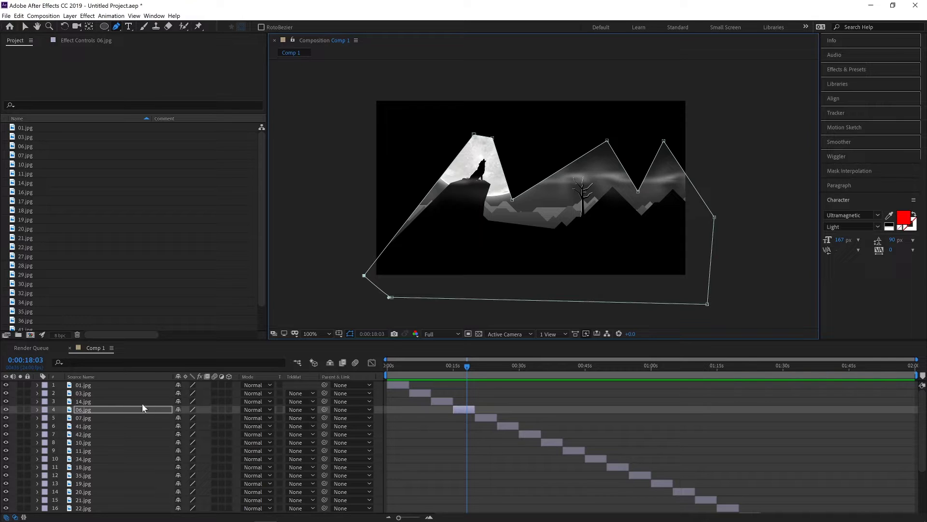
pyautogui.click(37, 410)
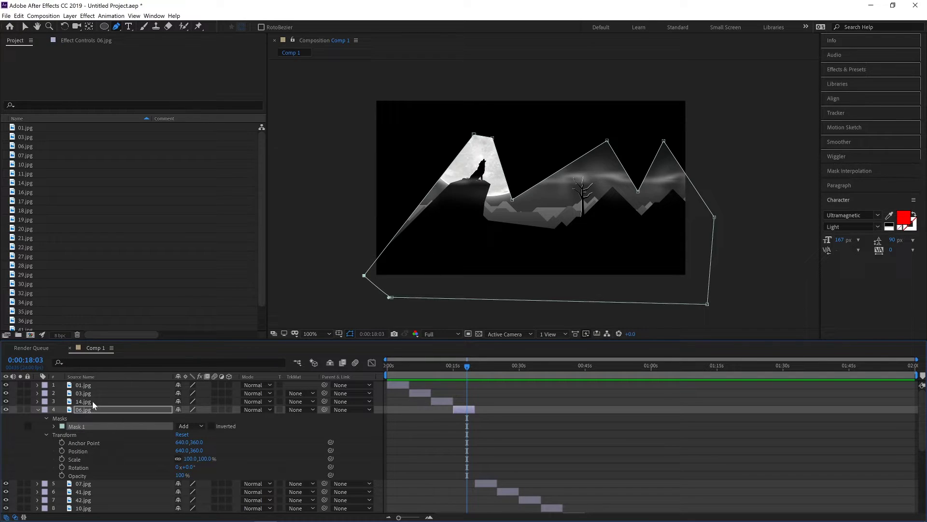
# Step: Try a 115 px feather on Mask 1, then set the feather back to 0
pyautogui.click(55, 426)
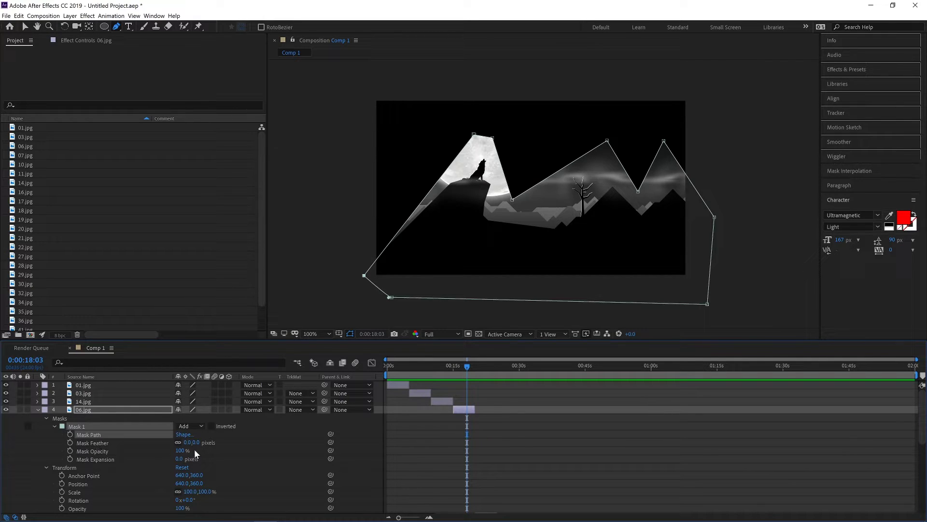
pyautogui.click(172, 443)
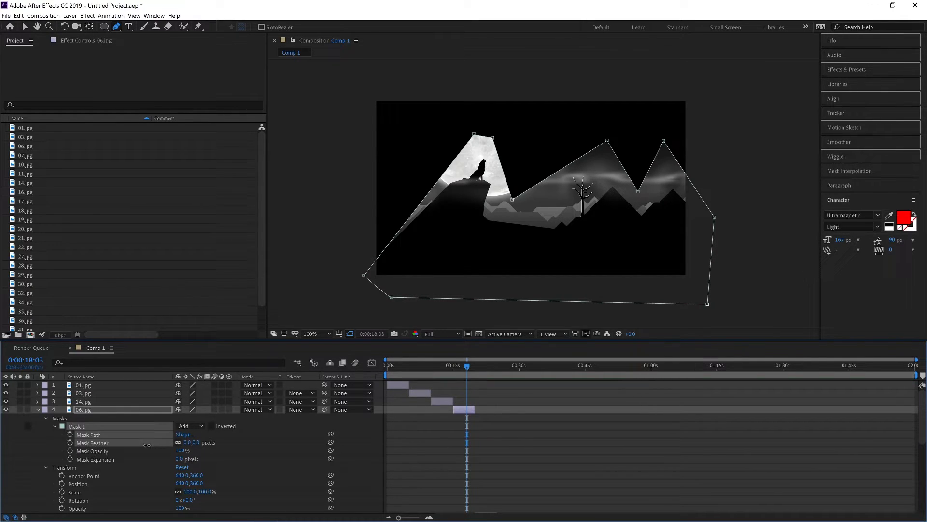
pyautogui.moveTo(186, 442); pyautogui.dragTo(189, 446)
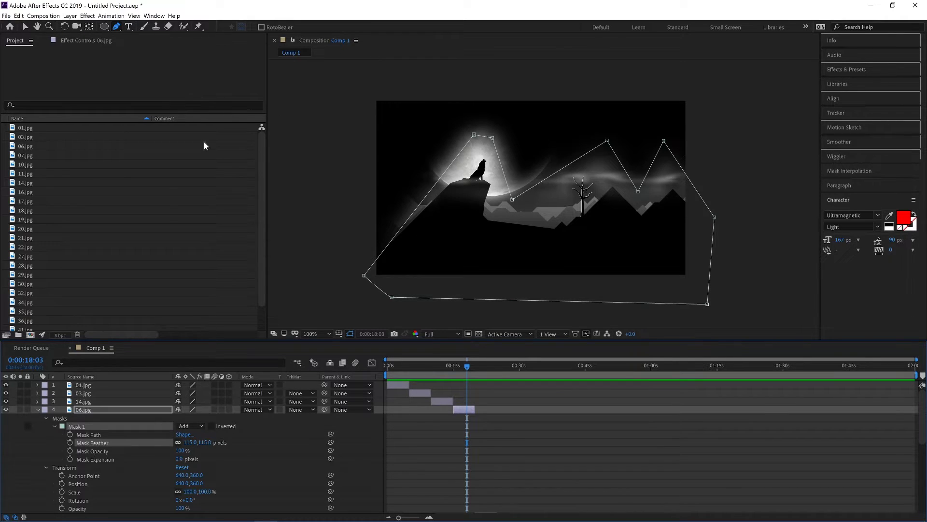
pyautogui.press('v')
pyautogui.click(322, 219)
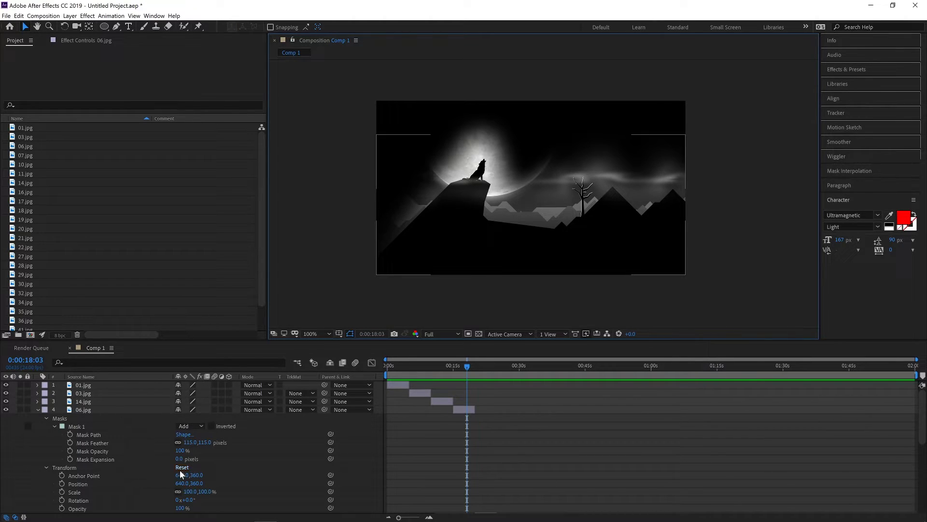
pyautogui.click(204, 442)
pyautogui.write('0')
pyautogui.press('Return')
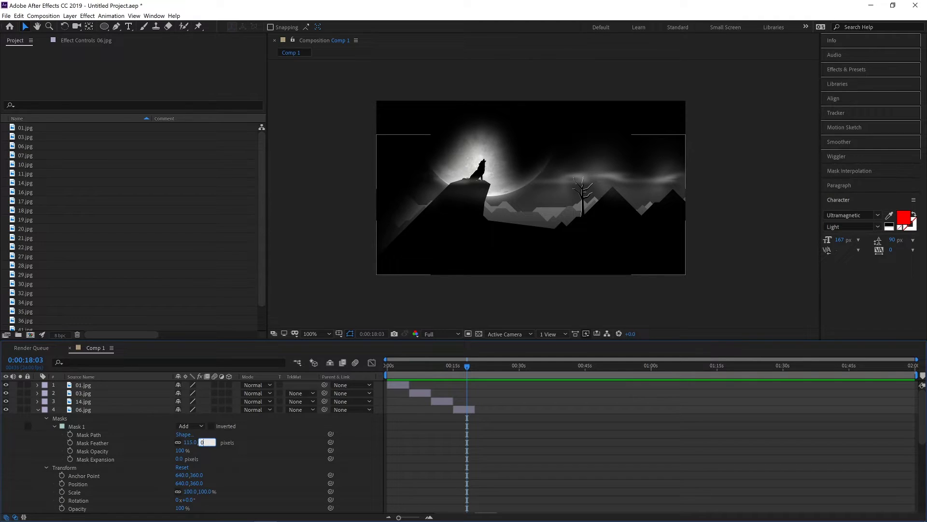
# Step: Delete Mask 1 from 06.jpg and collapse the layer's properties
pyautogui.click(329, 226)
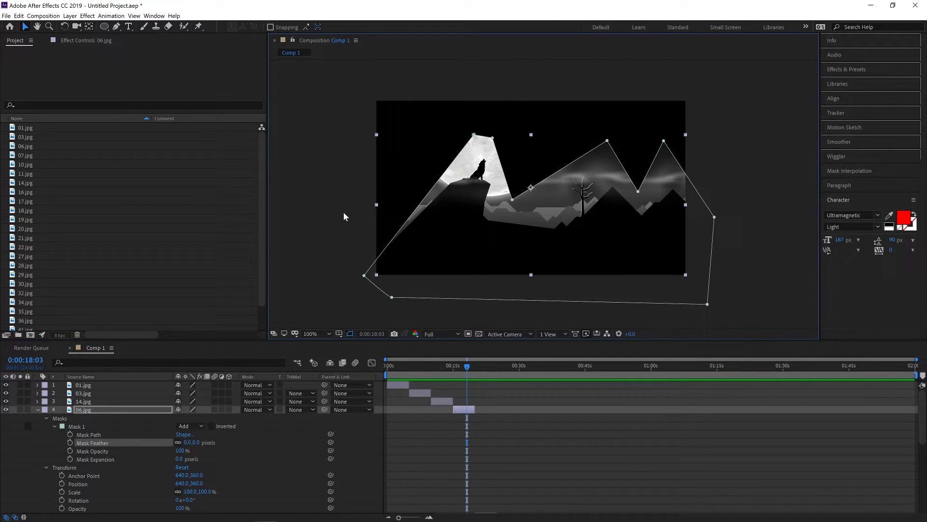
pyautogui.click(344, 212)
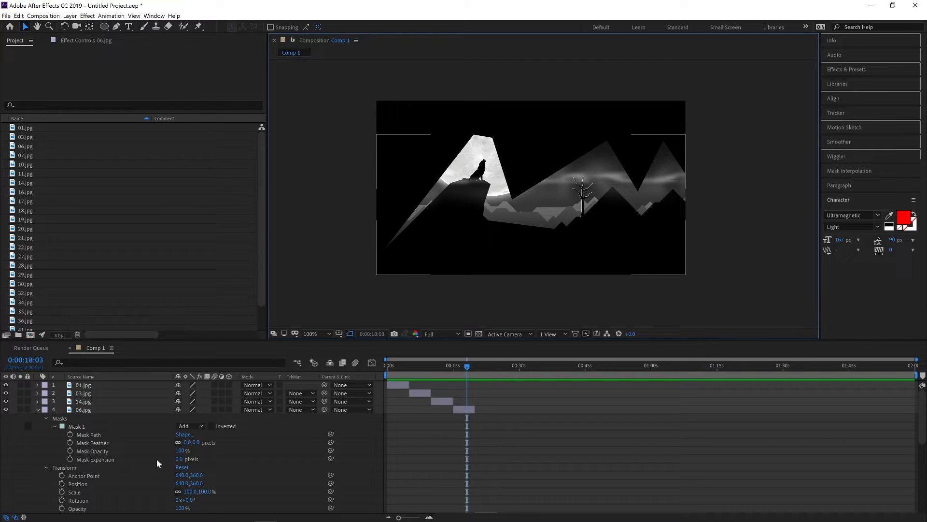
pyautogui.click(78, 427)
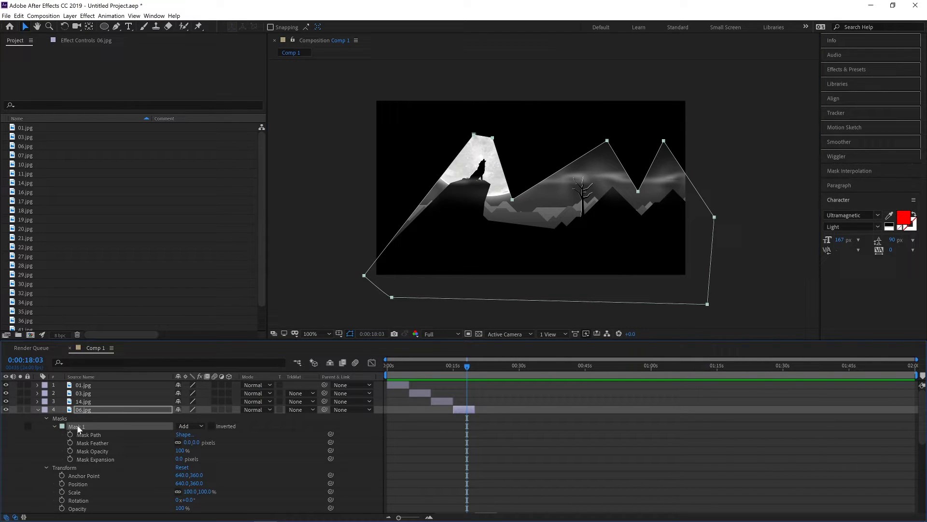
pyautogui.press('Delete')
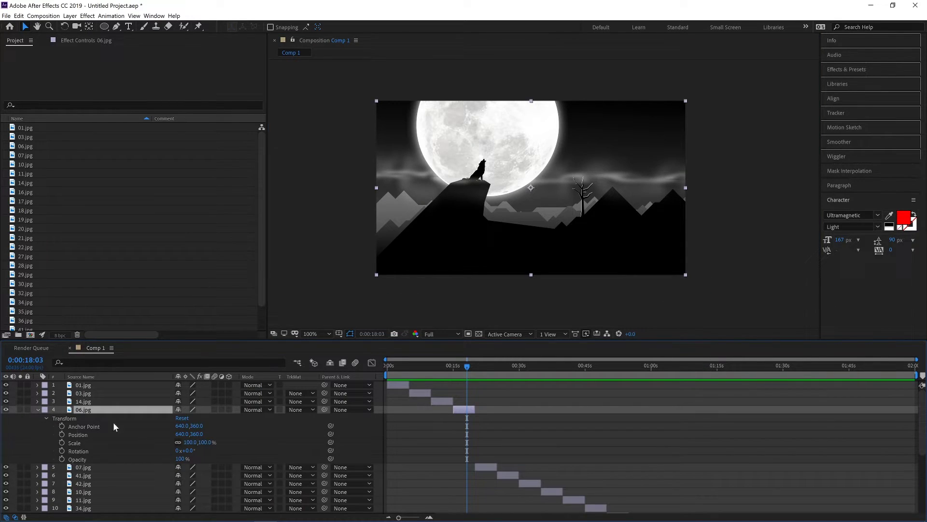
pyautogui.click(340, 231)
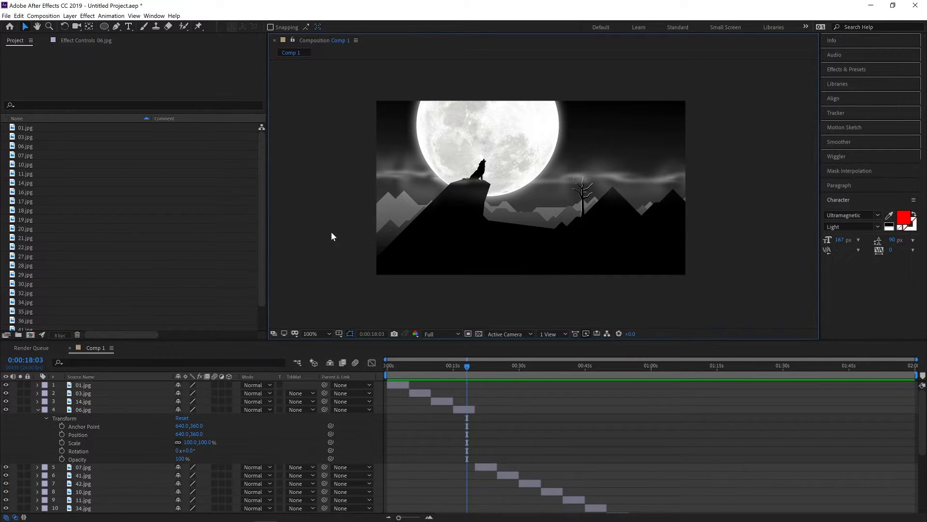
pyautogui.press('u')
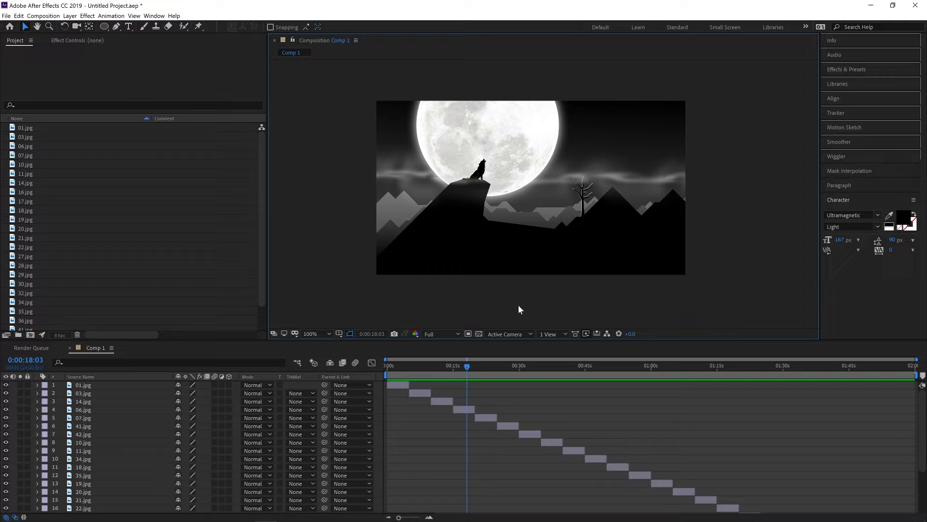
# Step: Add a horizontal text layer reading TEXTO over the moon
pyautogui.click(129, 26)
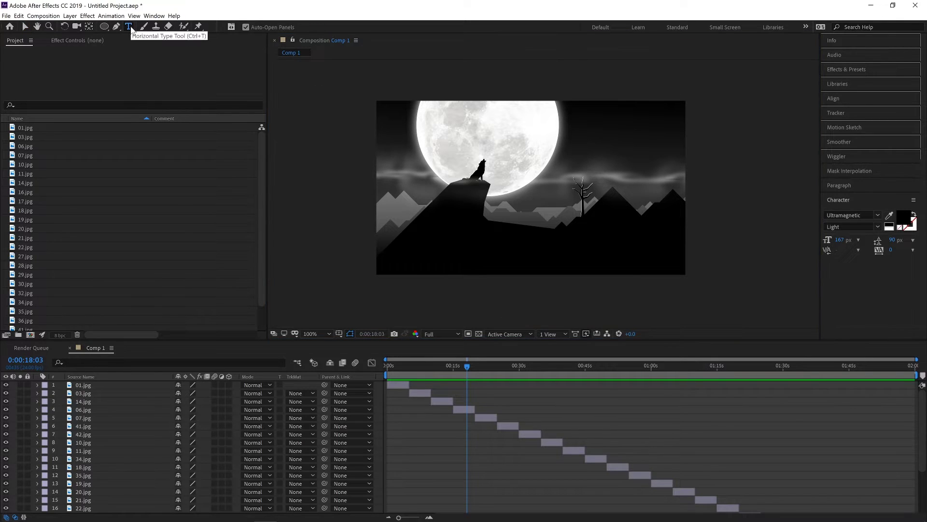
pyautogui.click(441, 139)
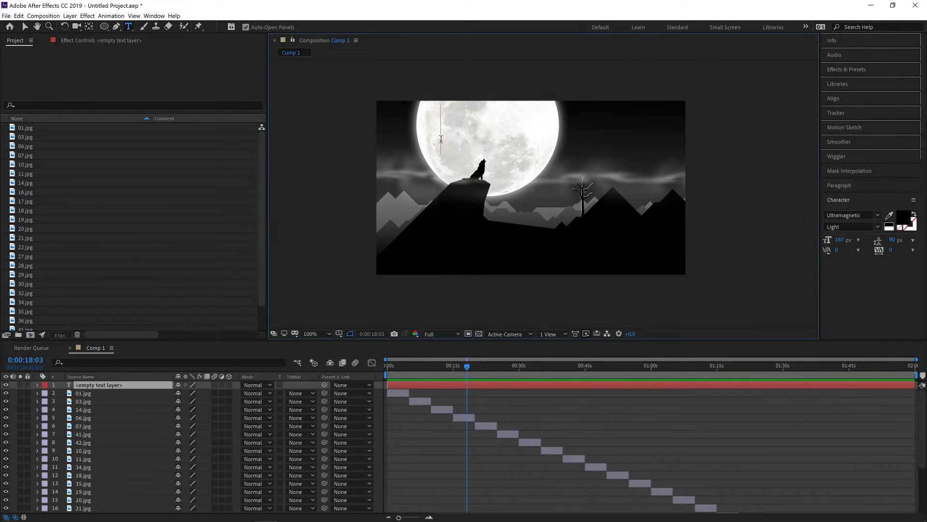
pyautogui.write('TEX')
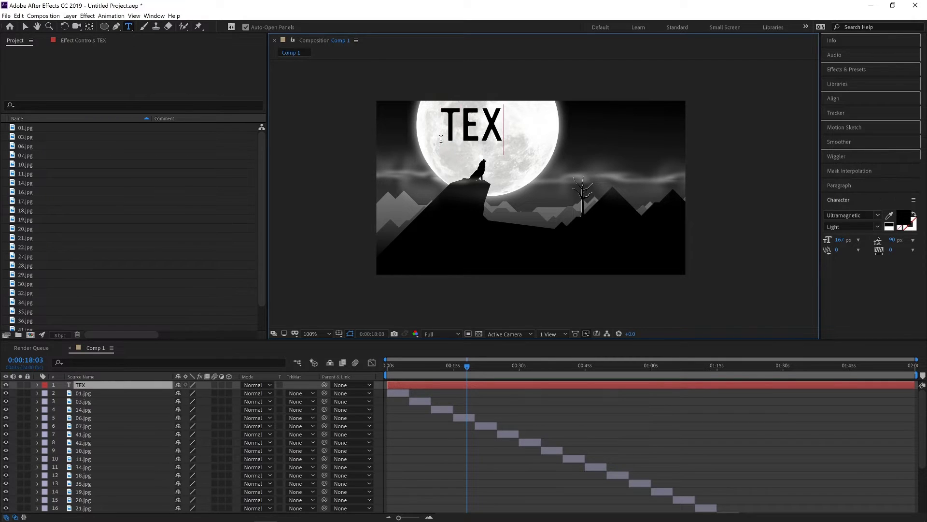
pyautogui.write('TO')
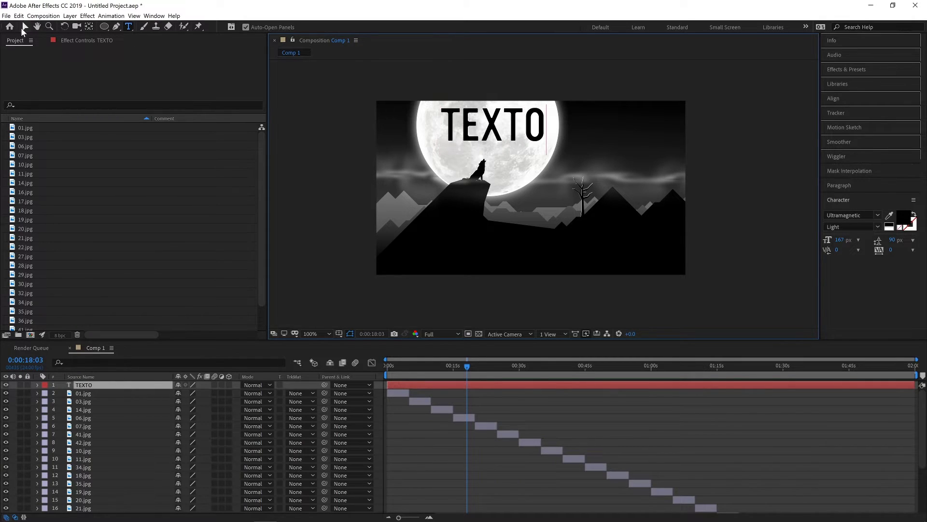
pyautogui.click(25, 27)
# Step: Nudge TEXTO into place on the moon and set its font size to 109 px
pyautogui.click(315, 165)
pyautogui.click(457, 129)
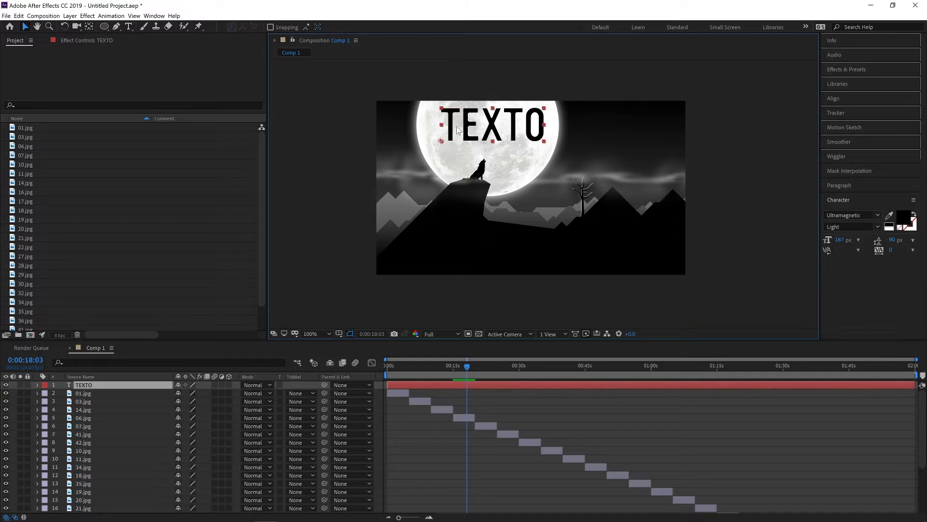
pyautogui.moveTo(458, 129); pyautogui.dragTo(451, 136)
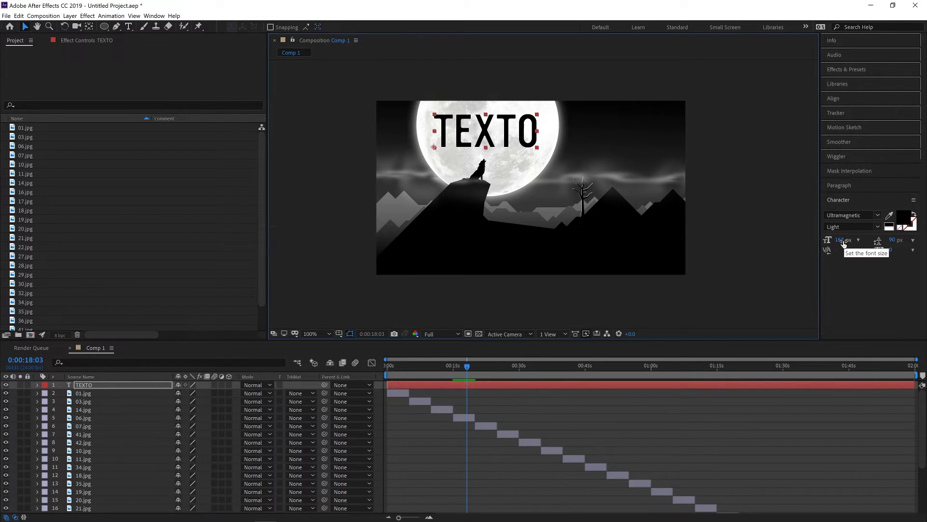
pyautogui.moveTo(850, 245); pyautogui.dragTo(818, 243)
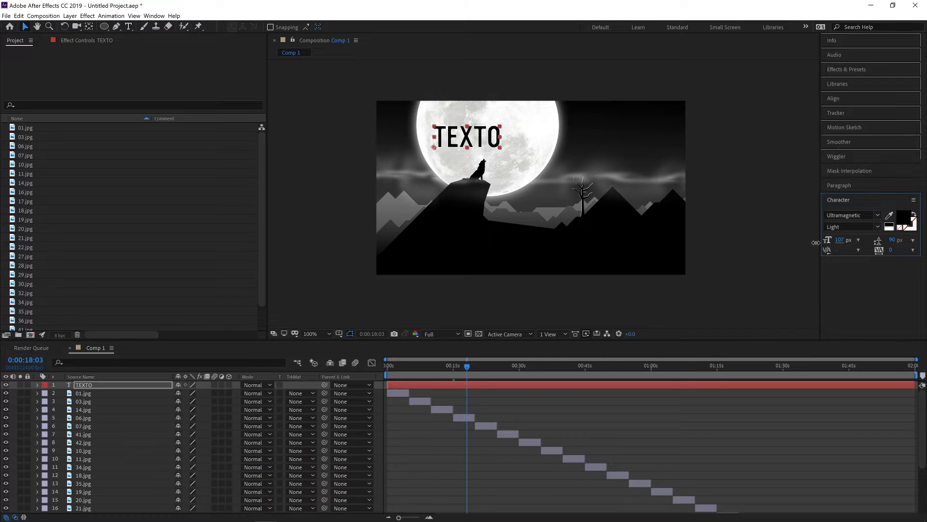
pyautogui.moveTo(458, 136); pyautogui.dragTo(480, 131)
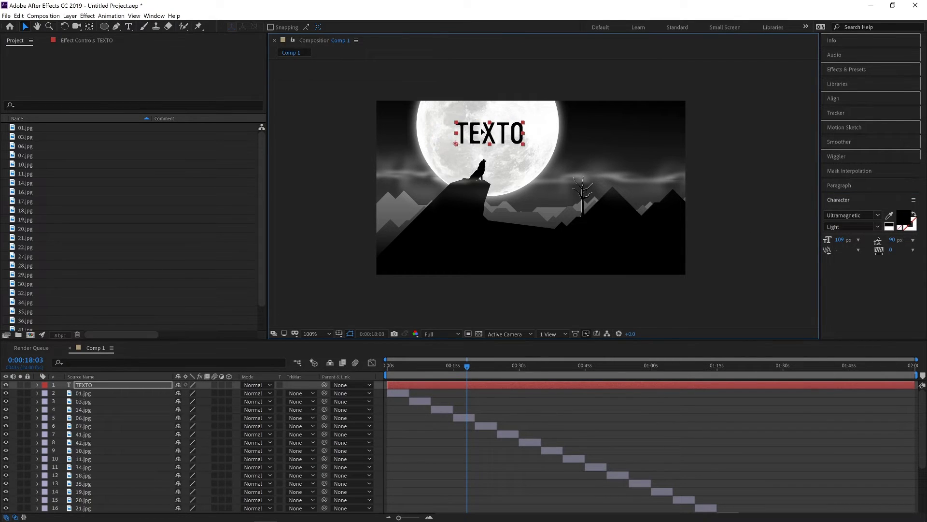
# Step: Try blue for the TEXTO fill colour, then keep it black
pyautogui.click(903, 216)
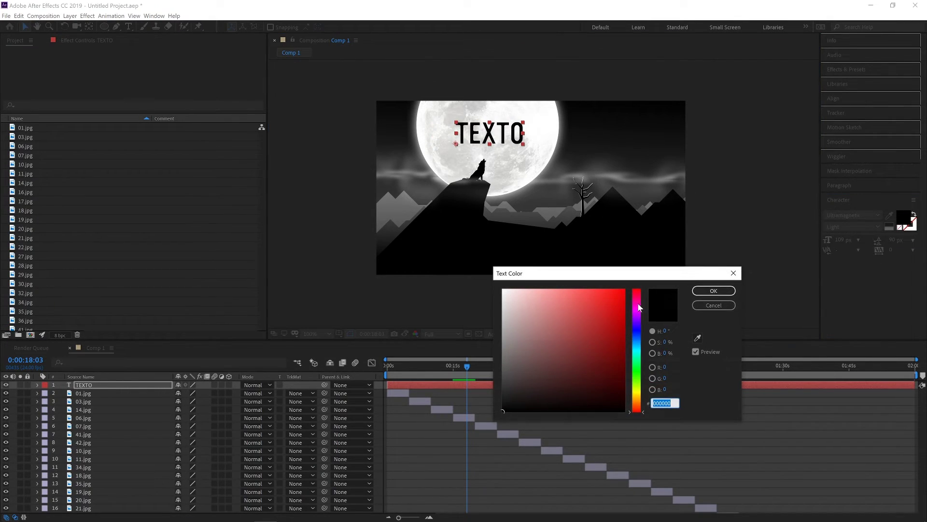
pyautogui.click(639, 330)
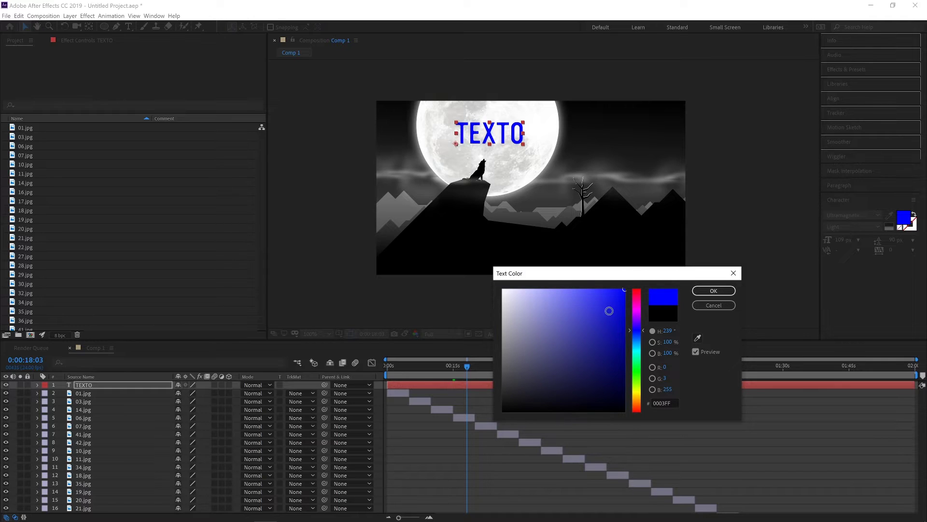
pyautogui.moveTo(610, 311); pyautogui.dragTo(644, 416)
pyautogui.click(714, 292)
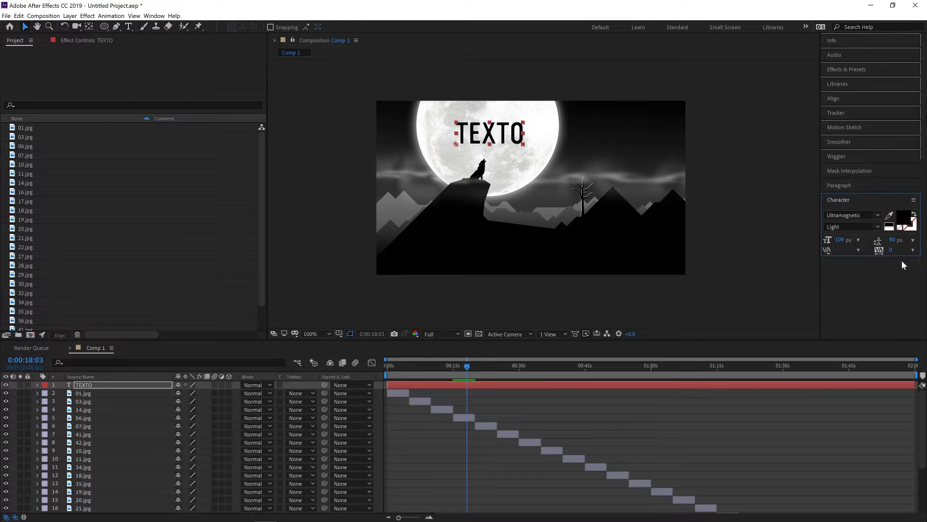
# Step: Increase TEXTO's tracking to 72 and shift it slightly up and left
pyautogui.moveTo(891, 250); pyautogui.dragTo(924, 252)
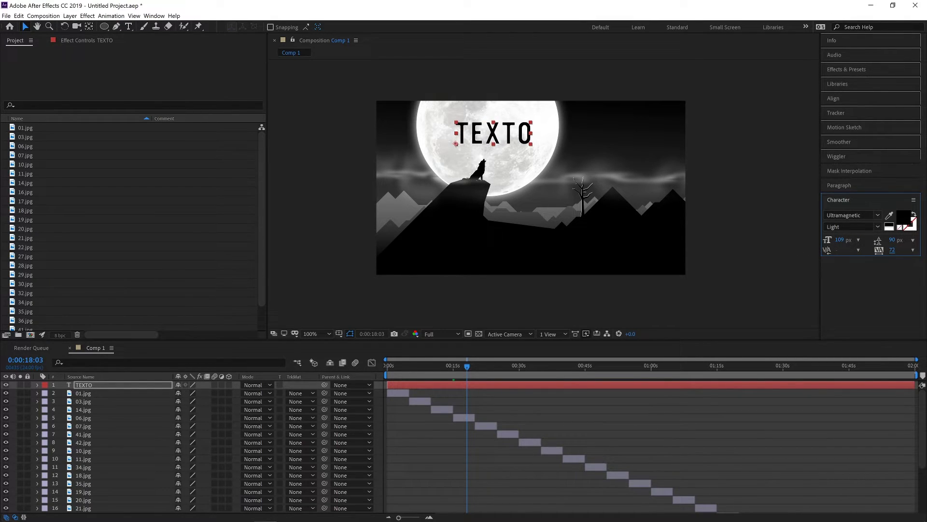
pyautogui.click(636, 171)
pyautogui.moveTo(493, 133); pyautogui.dragTo(483, 129)
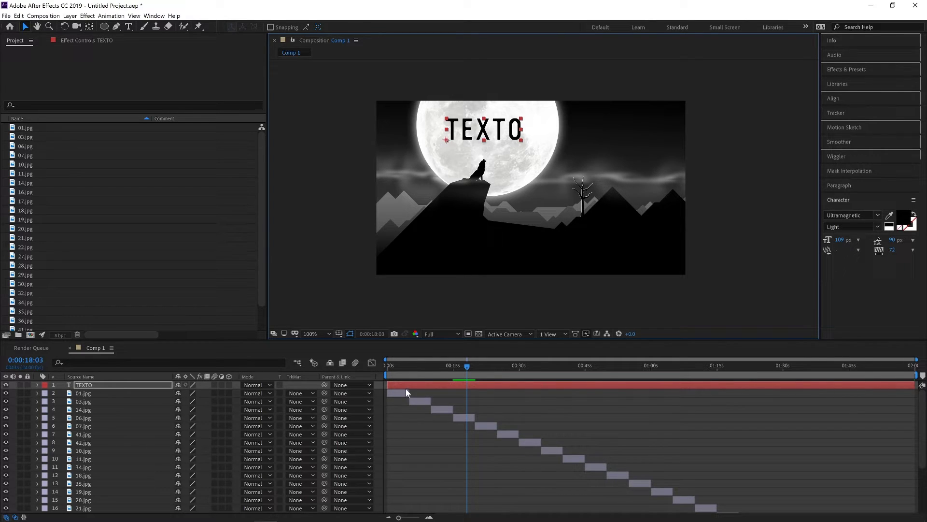
# Step: Remove the TEXTO layer and try the Clone Stamp and Eraser before picking the Brush tool
pyautogui.click(475, 387)
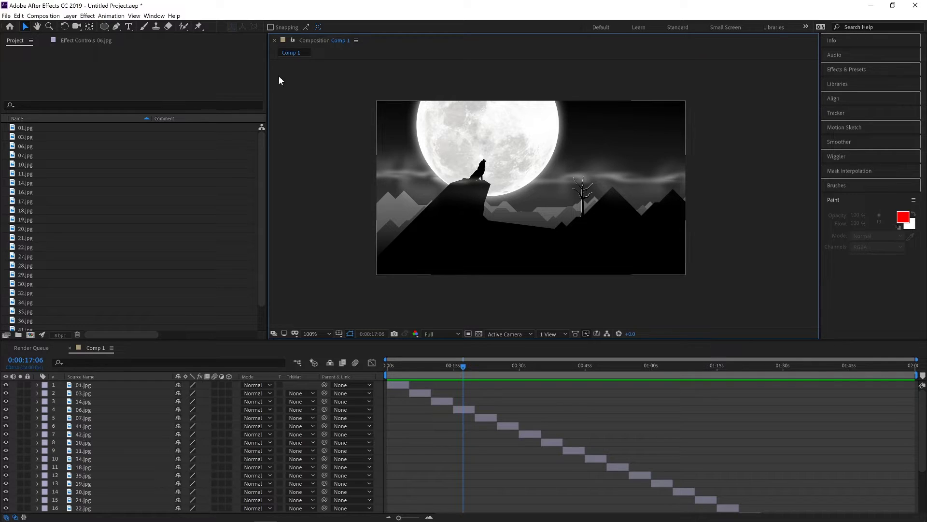
pyautogui.click(154, 27)
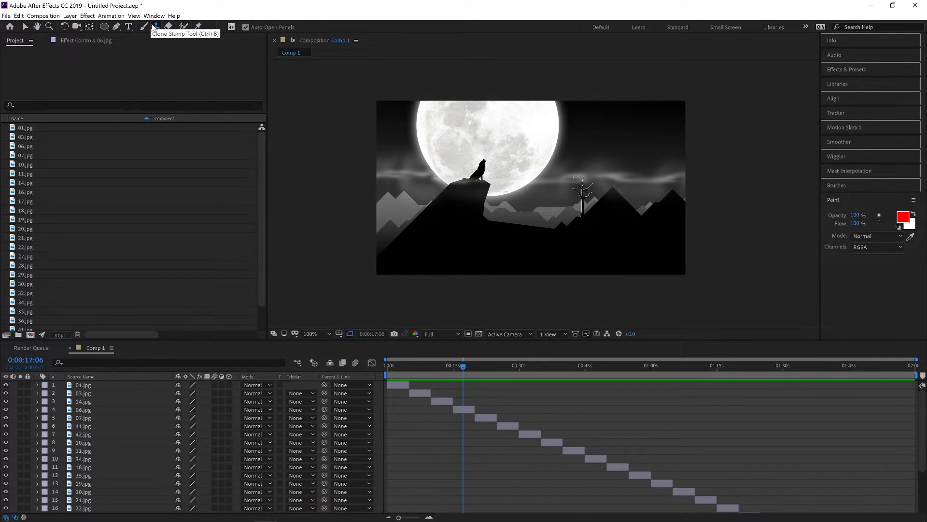
pyautogui.click(168, 26)
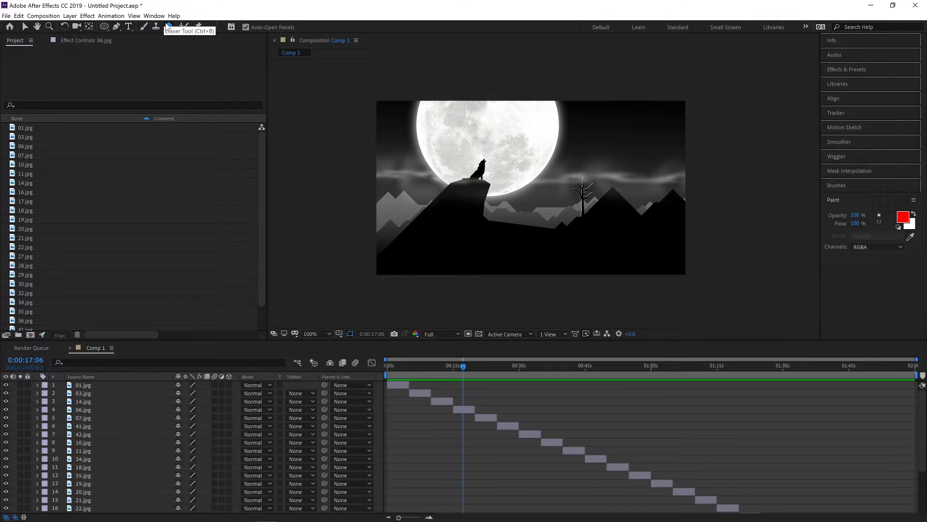
pyautogui.click(142, 27)
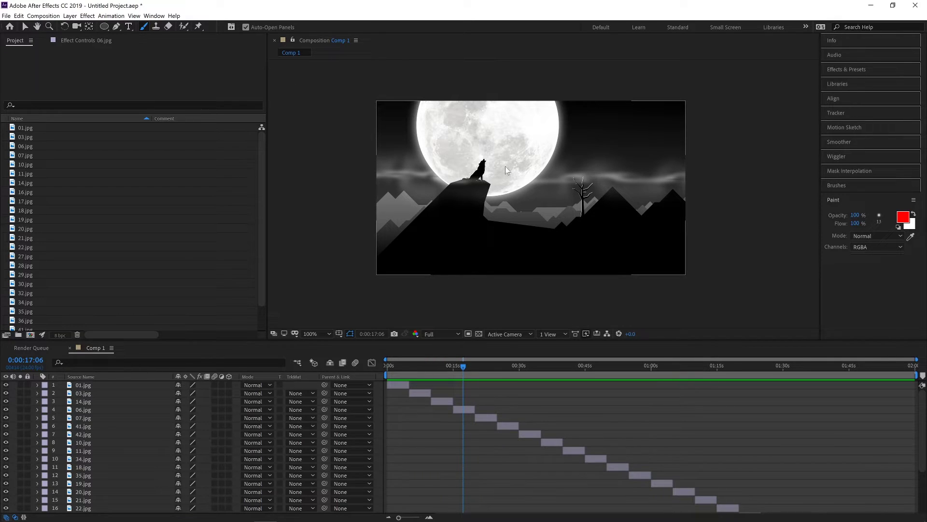
# Step: Move the 06.jpg frame down-left, then back near its original spot
pyautogui.moveTo(505, 166); pyautogui.dragTo(479, 200)
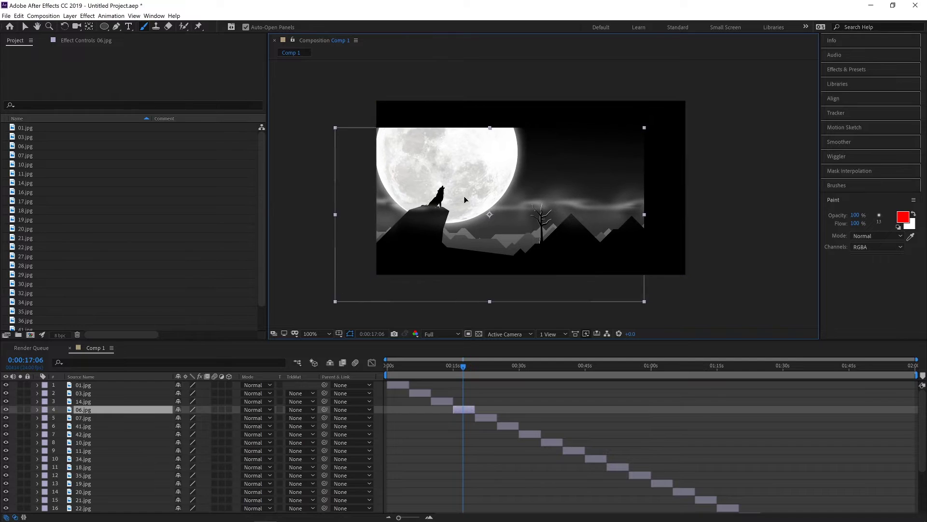
pyautogui.click(144, 27)
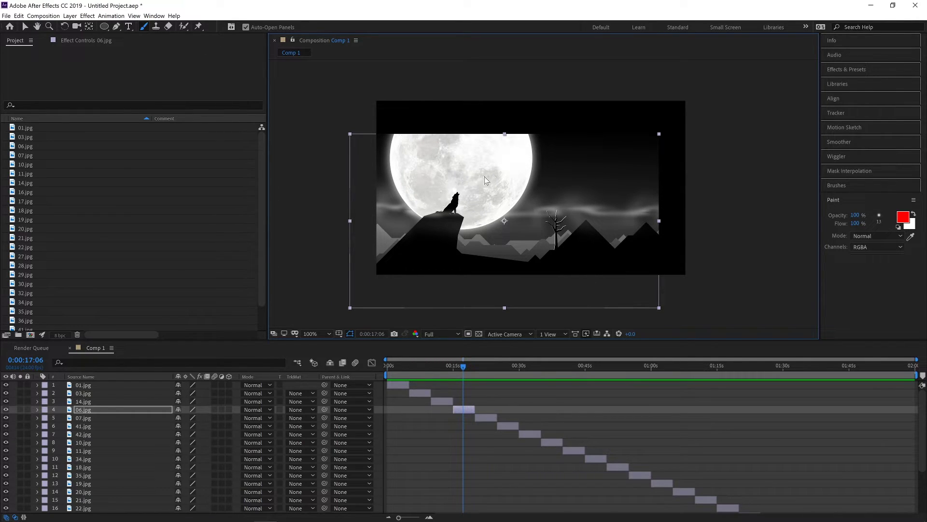
pyautogui.moveTo(493, 167)
pyautogui.mouseDown()
pyautogui.moveTo(529, 198)
pyautogui.moveTo(537, 188)
pyautogui.mouseUp()
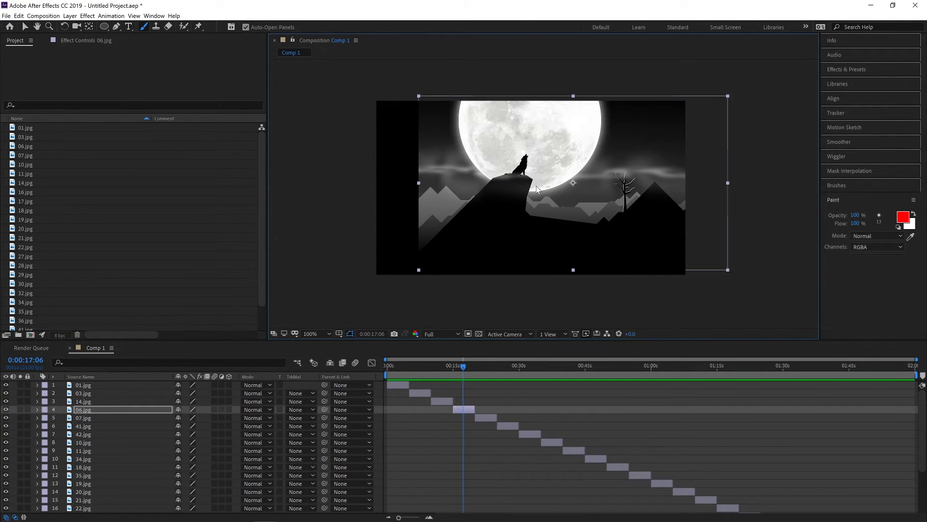
# Step: Open 06.jpg in its Layer view, paint a red stroke toward the moon, then undo it
pyautogui.doubleClick(464, 411)
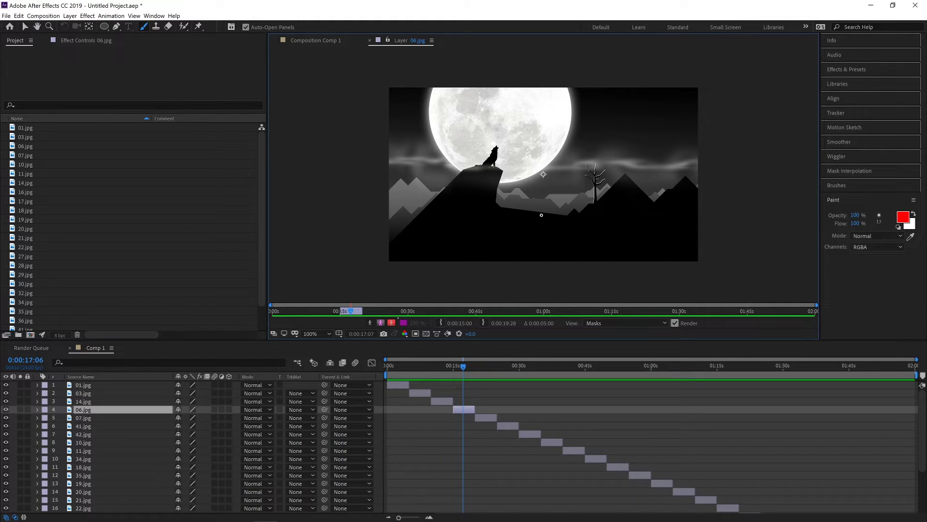
pyautogui.moveTo(541, 215); pyautogui.dragTo(530, 144)
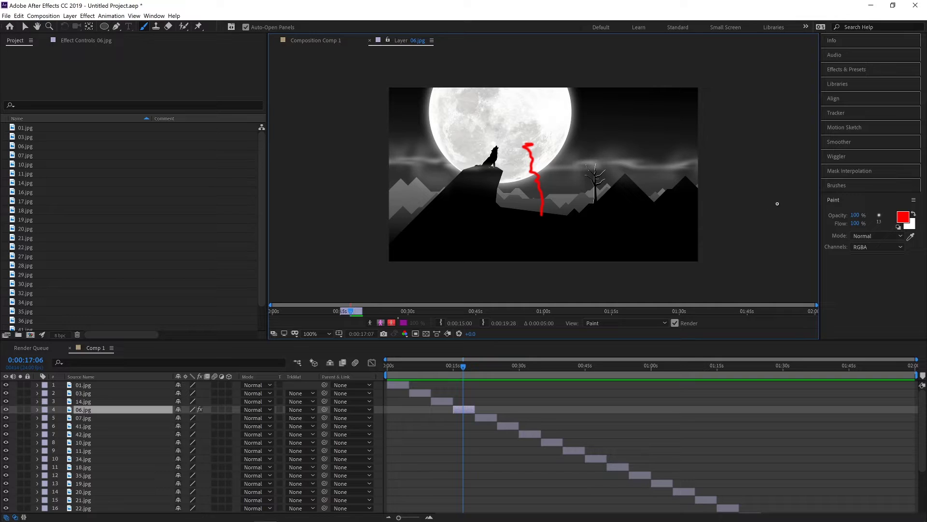
pyautogui.hotkey('ctrl', 'z')
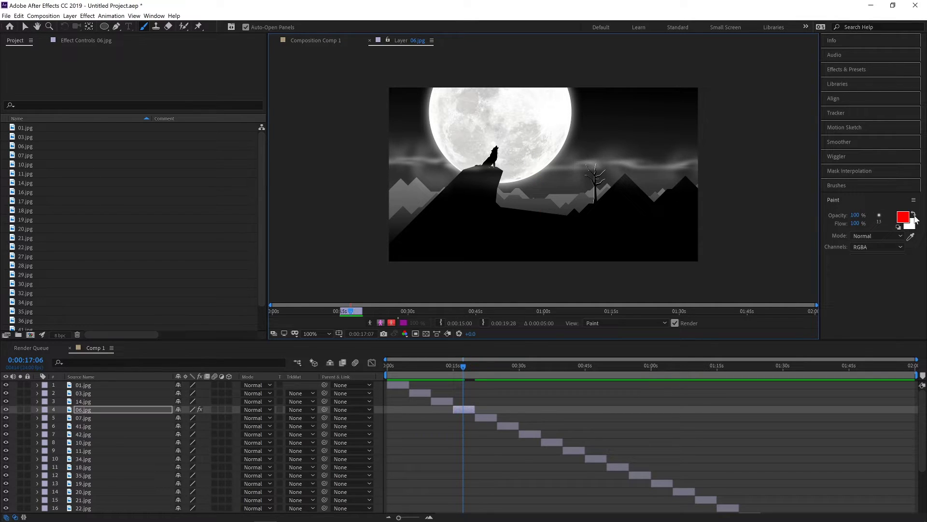
# Step: Set the paint colour to black, paint a tree trunk with branches, then undo the tree
pyautogui.click(903, 218)
pyautogui.moveTo(555, 356); pyautogui.dragTo(472, 429)
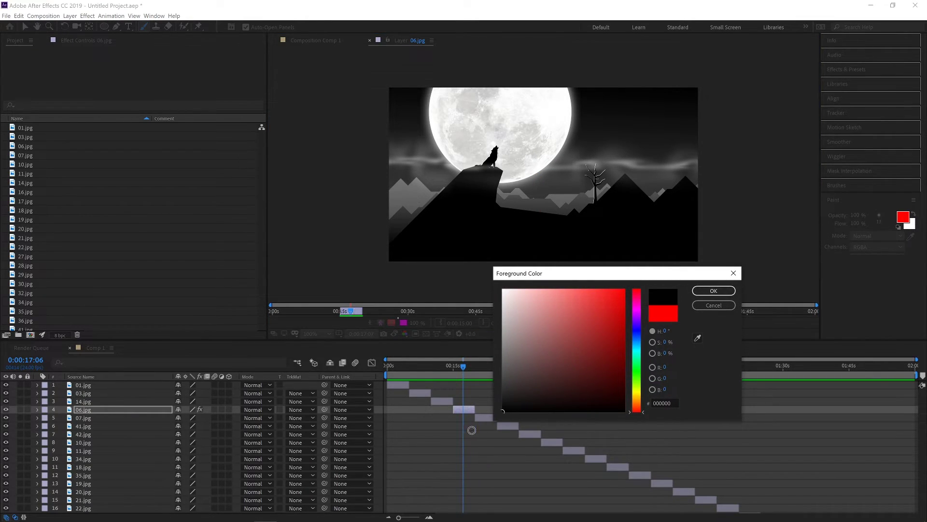
pyautogui.click(704, 288)
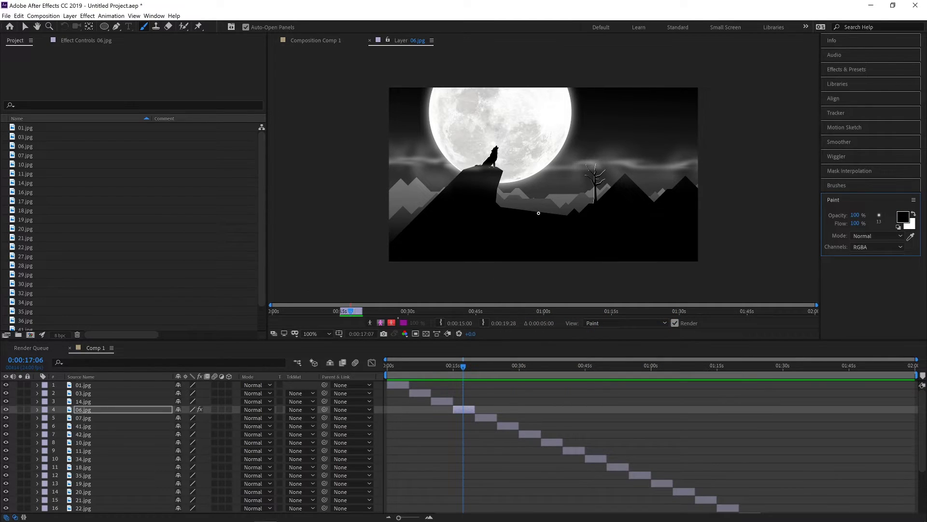
pyautogui.moveTo(538, 213)
pyautogui.mouseDown()
pyautogui.moveTo(537, 154)
pyautogui.moveTo(530, 169)
pyautogui.moveTo(516, 157)
pyautogui.moveTo(548, 153)
pyautogui.mouseUp()
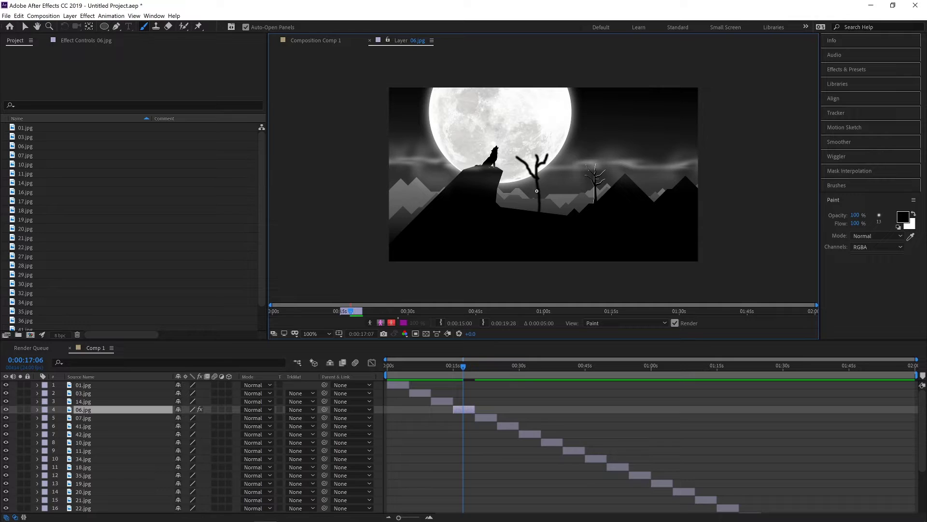
pyautogui.moveTo(536, 189)
pyautogui.mouseDown()
pyautogui.moveTo(525, 181)
pyautogui.moveTo(559, 173)
pyautogui.mouseUp()
pyautogui.hotkey('ctrl', 'z')
pyautogui.hotkey('ctrl', 'z')
pyautogui.hotkey('ctrl', 'z')
pyautogui.hotkey('ctrl', 'z')
pyautogui.hotkey('ctrl', 'z')
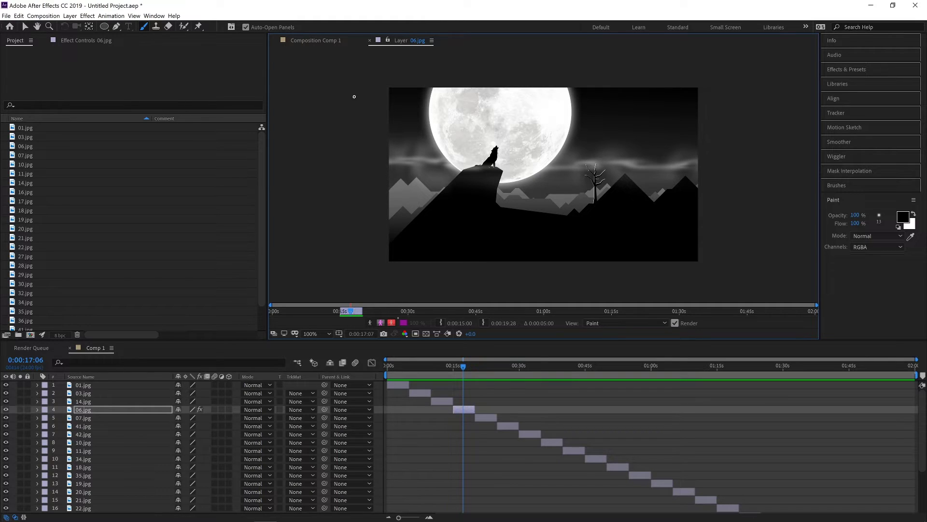
pyautogui.hotkey('ctrl', 'z')
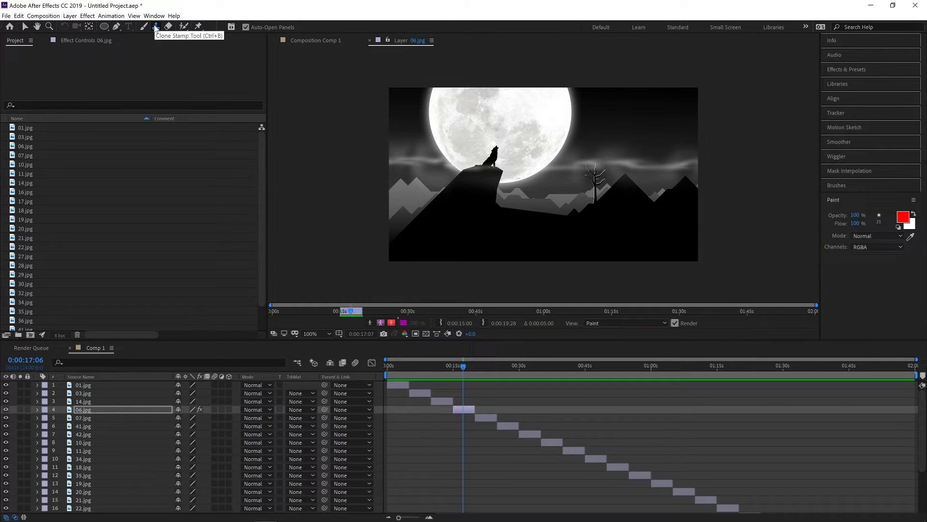
# Step: Sample the sky with the Clone Stamp and paint it over the howling wolf
pyautogui.click(155, 28)
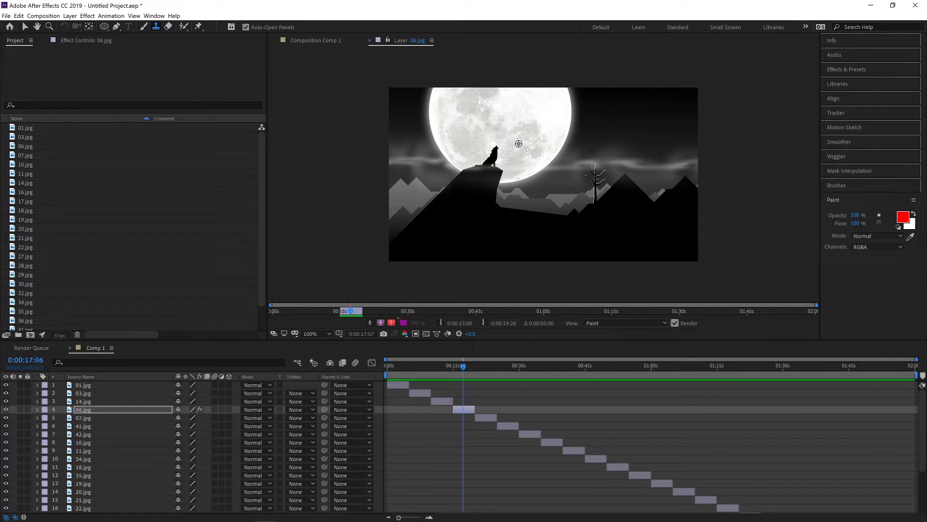
pyautogui.keyDown('alt'); pyautogui.click(518, 143); pyautogui.keyUp('alt')
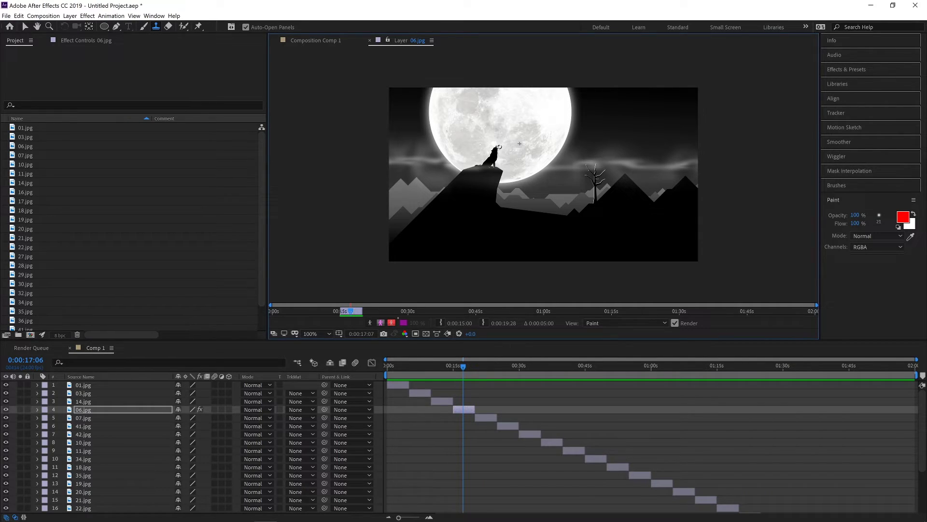
pyautogui.moveTo(498, 148)
pyautogui.mouseDown()
pyautogui.moveTo(496, 165)
pyautogui.moveTo(483, 159)
pyautogui.mouseUp()
pyautogui.keyDown('alt'); pyautogui.click(470, 139); pyautogui.keyUp('alt')
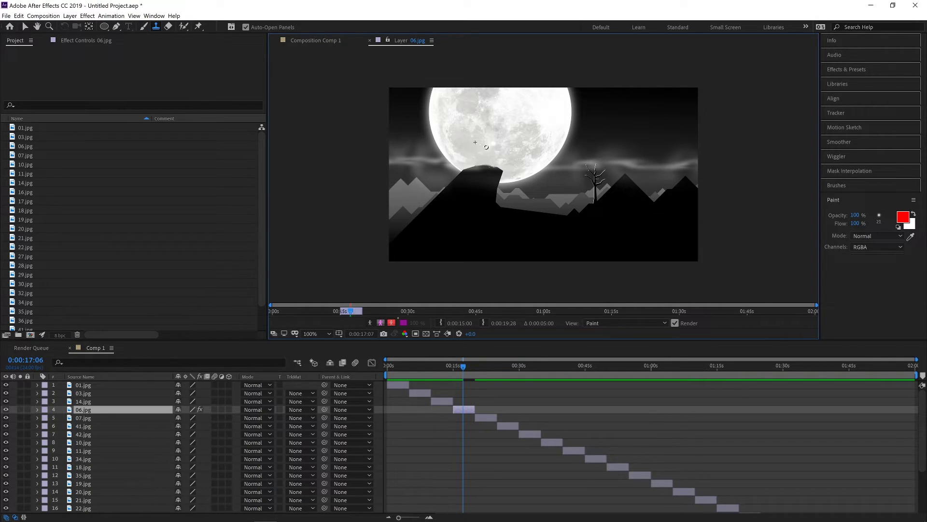
# Step: Undo the cloning to restore the wolf and make a first eraser stroke on the left side
pyautogui.hotkey('ctrl', 'z')
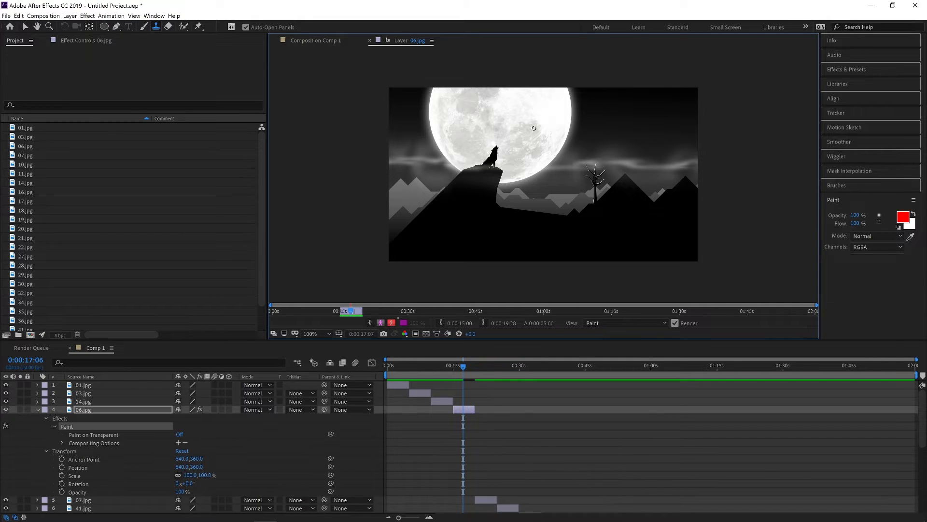
pyautogui.click(169, 28)
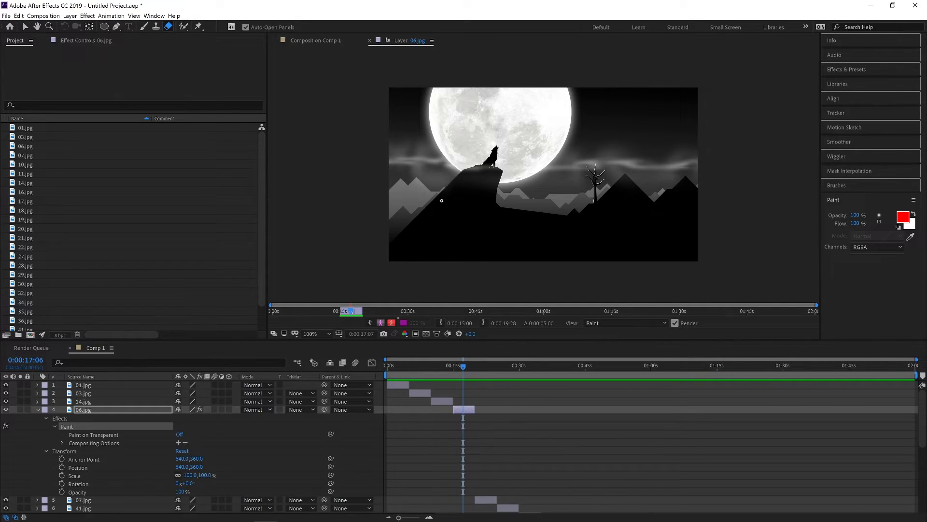
pyautogui.moveTo(387, 184)
pyautogui.mouseDown()
pyautogui.moveTo(436, 172)
pyautogui.moveTo(411, 169)
pyautogui.moveTo(385, 234)
pyautogui.mouseUp()
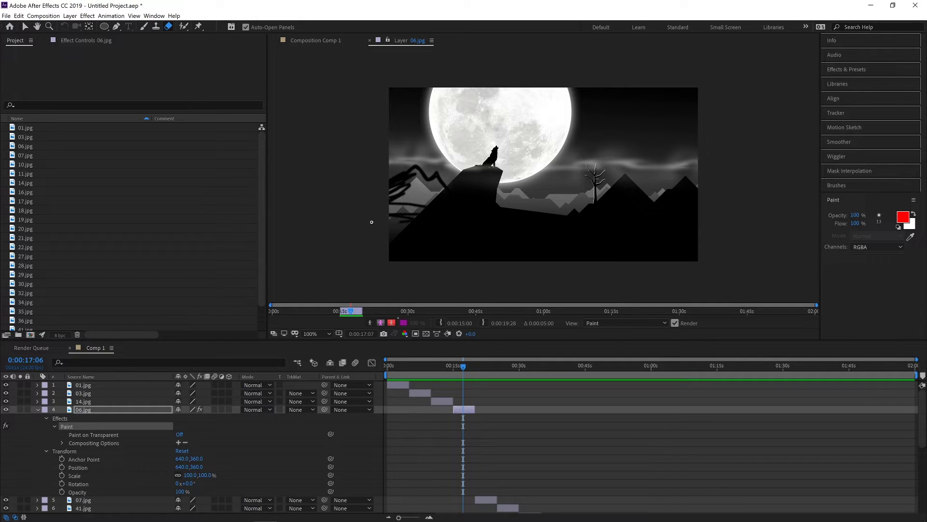
# Step: Enlarge the eraser diameter and erase the left-edge mountains plus a patch near the cliff
pyautogui.hotkey('ctrl', '9')
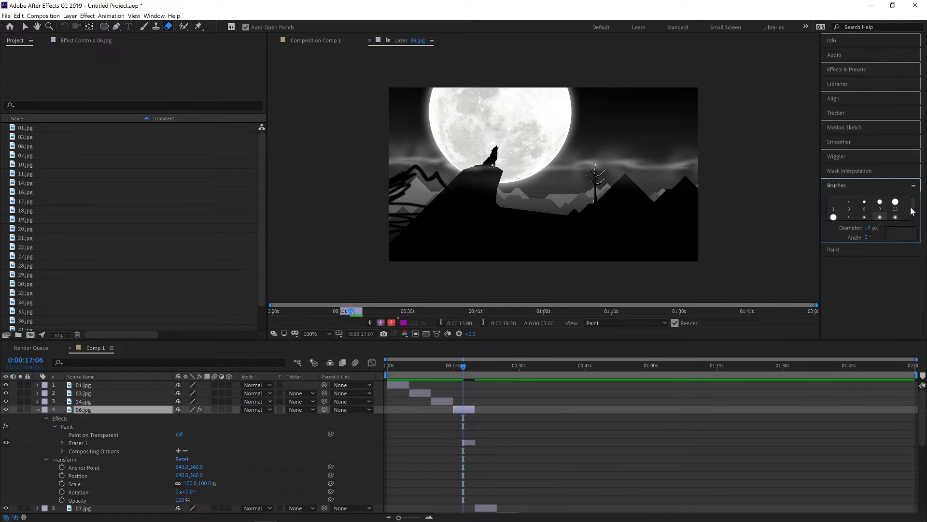
pyautogui.moveTo(913, 202)
pyautogui.mouseDown()
pyautogui.moveTo(913, 212)
pyautogui.moveTo(875, 227)
pyautogui.moveTo(892, 227)
pyautogui.mouseUp()
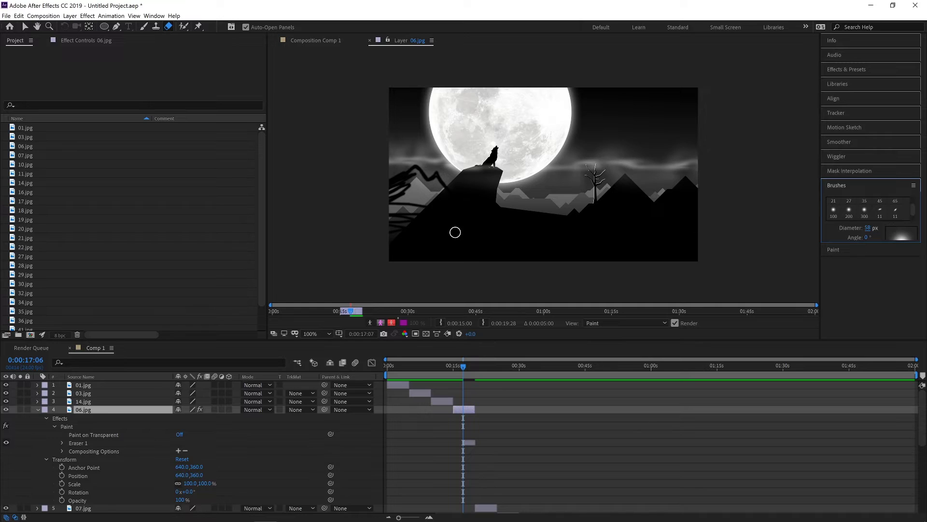
pyautogui.moveTo(394, 240)
pyautogui.mouseDown()
pyautogui.moveTo(401, 188)
pyautogui.moveTo(383, 207)
pyautogui.moveTo(431, 201)
pyautogui.moveTo(435, 182)
pyautogui.moveTo(441, 193)
pyautogui.moveTo(412, 176)
pyautogui.moveTo(427, 203)
pyautogui.moveTo(415, 179)
pyautogui.mouseUp()
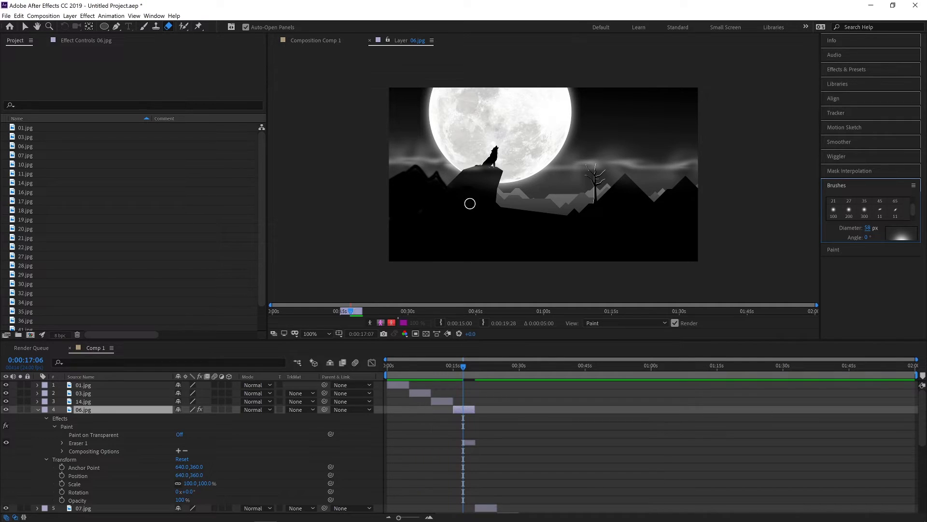
pyautogui.moveTo(478, 198); pyautogui.dragTo(479, 214)
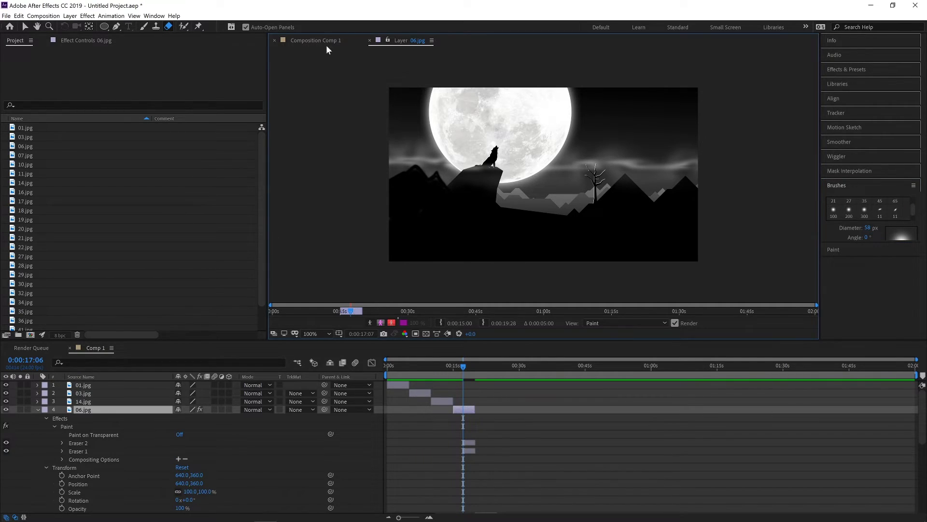
# Step: Return to Comp 1, toggle the transparency grid to inspect erased areas, then undo the eraser strokes
pyautogui.click(371, 41)
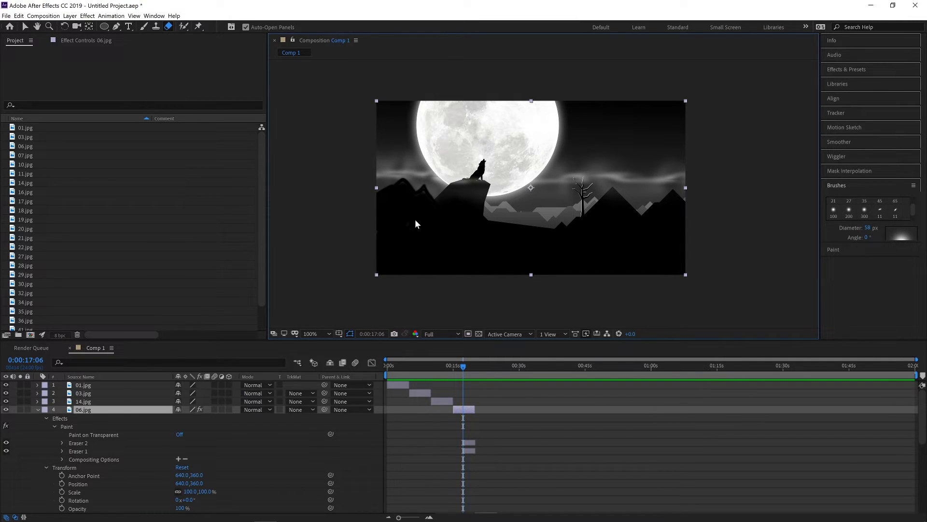
pyautogui.click(478, 333)
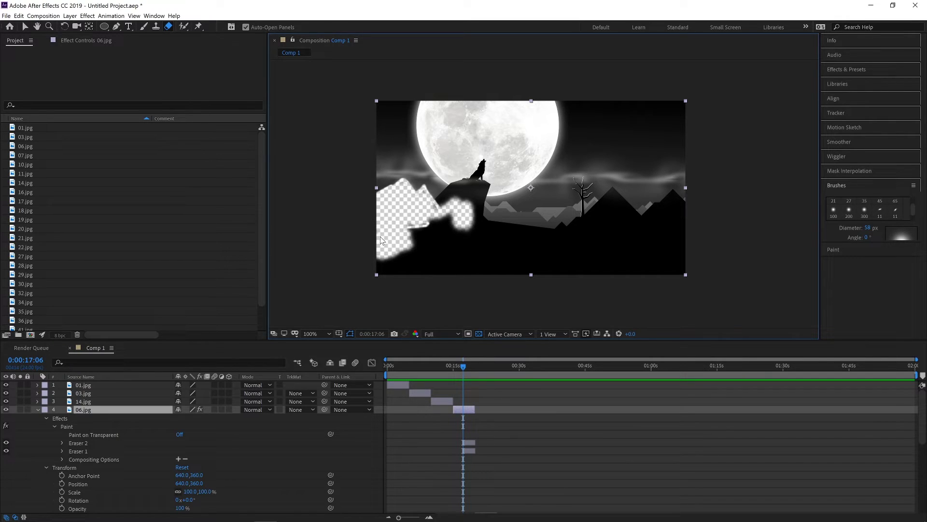
pyautogui.click(480, 333)
pyautogui.click(480, 334)
pyautogui.click(479, 333)
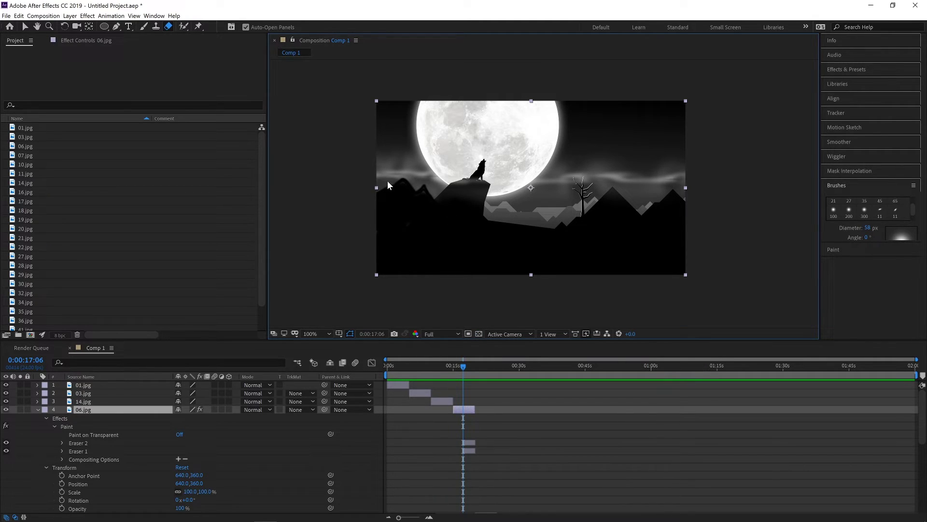
pyautogui.click(477, 334)
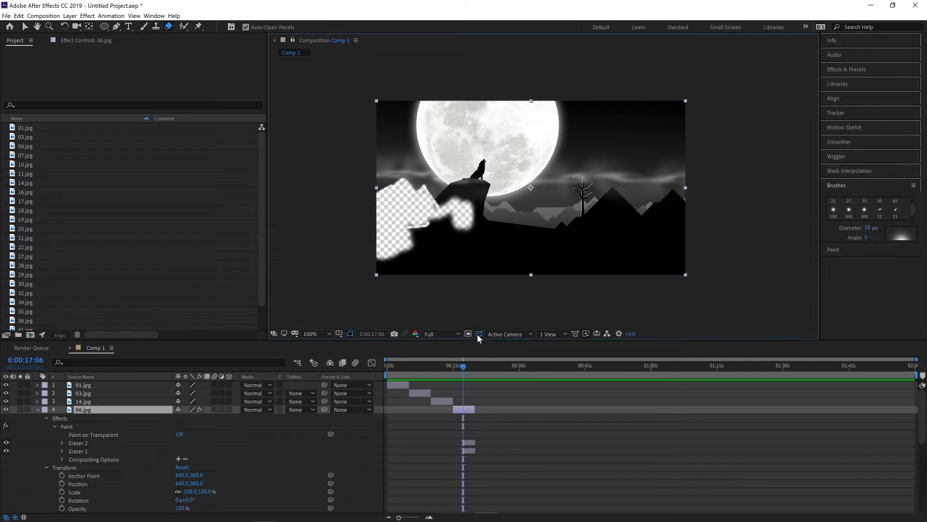
pyautogui.click(479, 334)
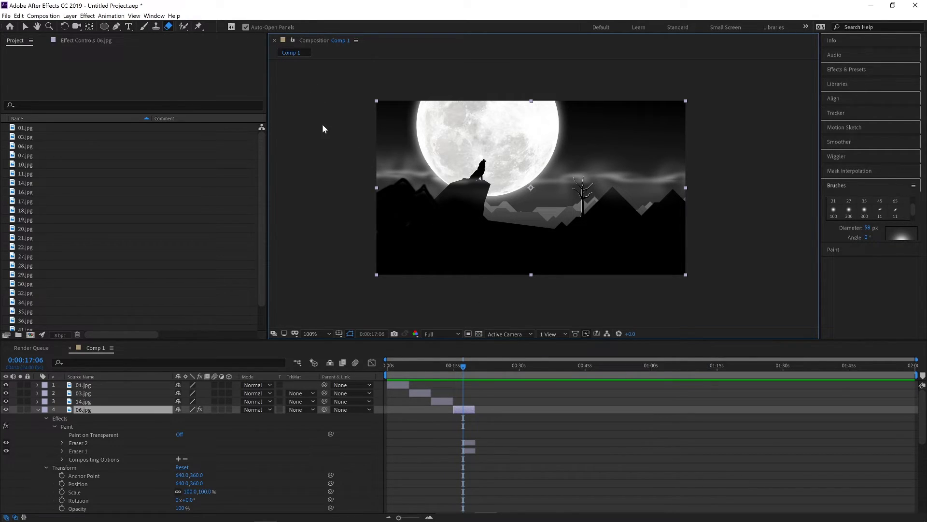
pyautogui.hotkey('ctrl', 'z')
pyautogui.hotkey('ctrl', 'z')
pyautogui.hotkey('ctrl', 'z')
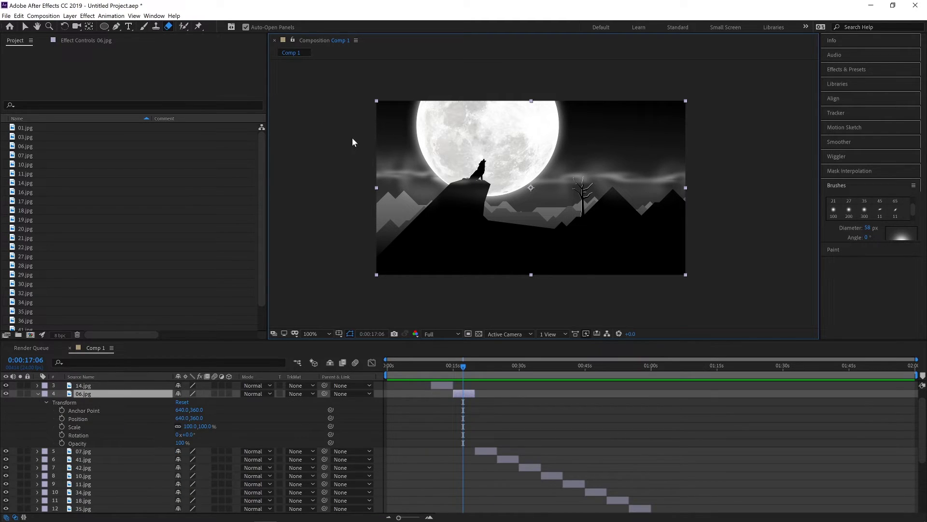
# Step: Switch back to the Selection tool and expand the Effects & Presets categories
pyautogui.press('v')
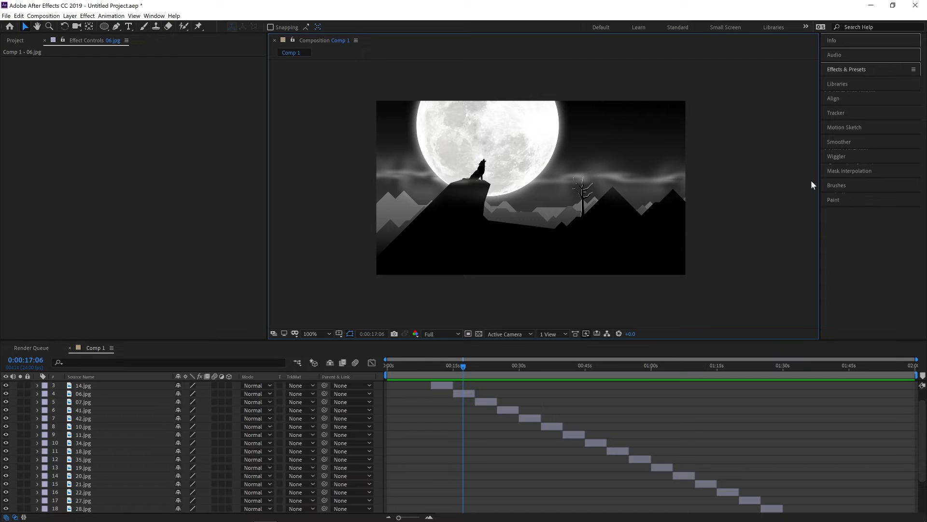
pyautogui.click(835, 186)
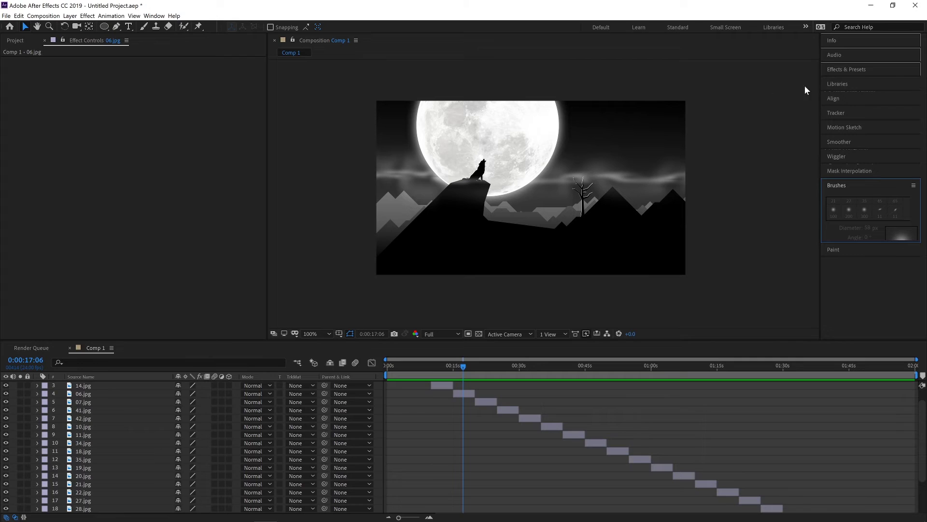
pyautogui.click(833, 69)
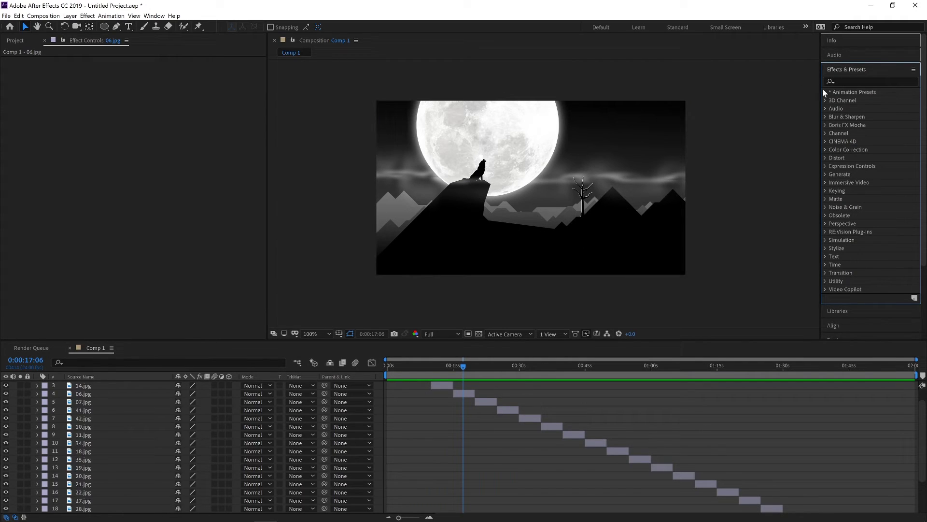
pyautogui.click(844, 82)
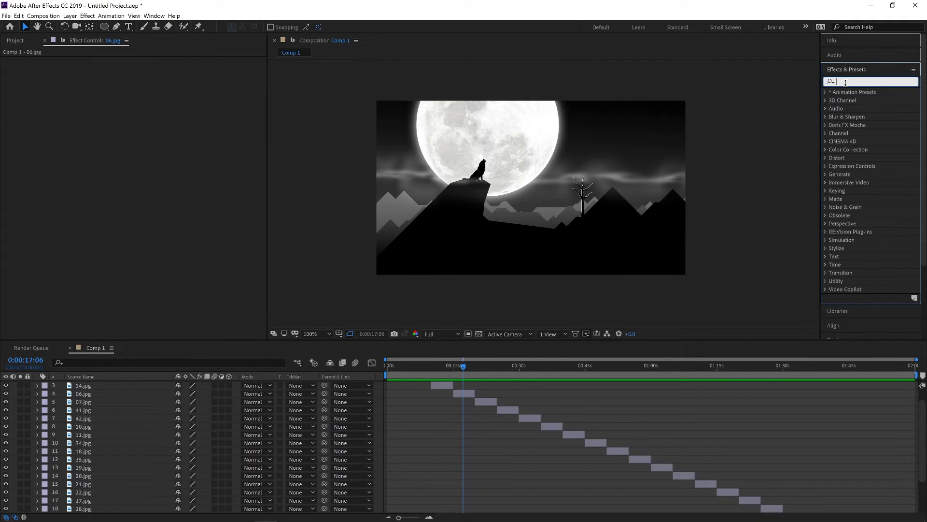
pyautogui.write('tint')
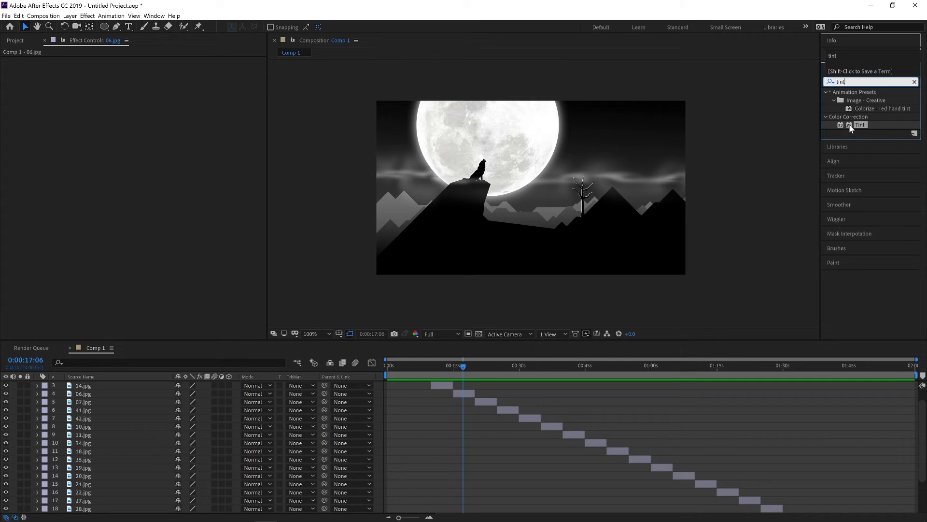
pyautogui.moveTo(846, 129)
pyautogui.mouseDown()
pyautogui.moveTo(450, 376)
pyautogui.moveTo(466, 396)
pyautogui.mouseUp()
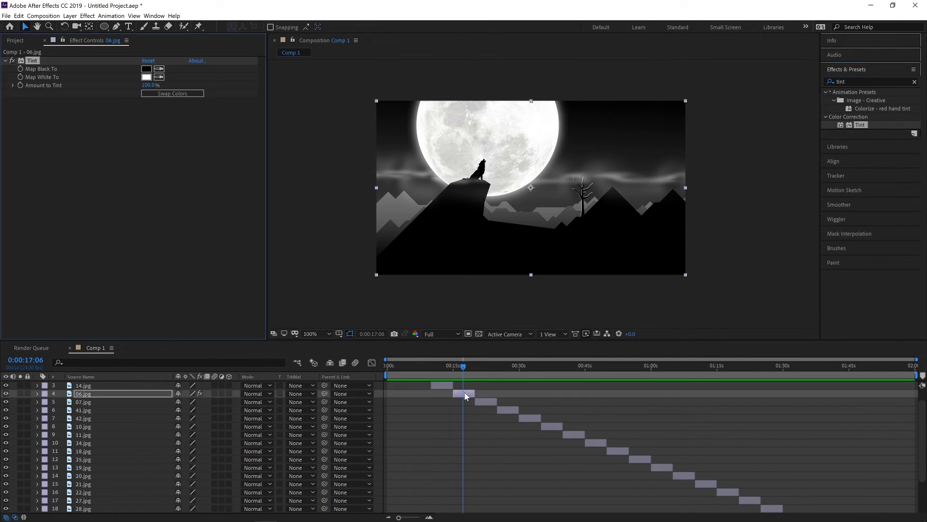
pyautogui.click(464, 392)
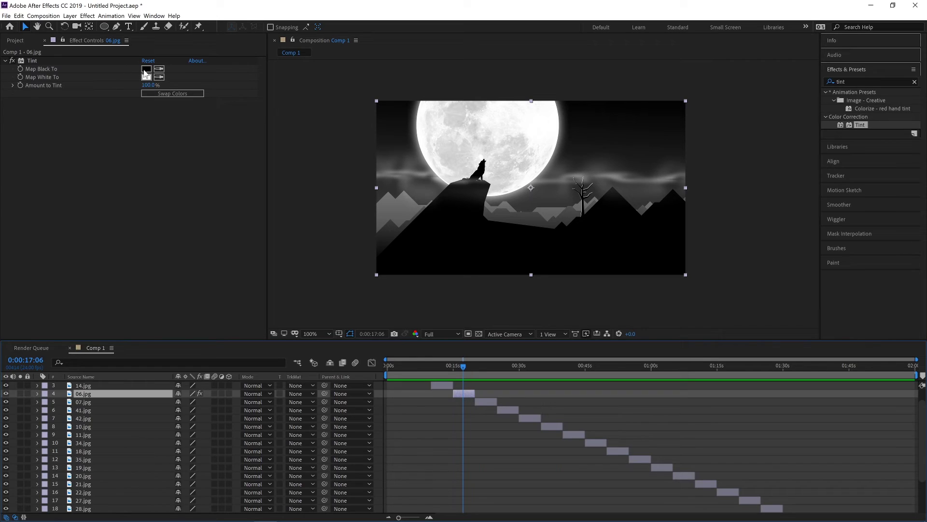
pyautogui.click(146, 70)
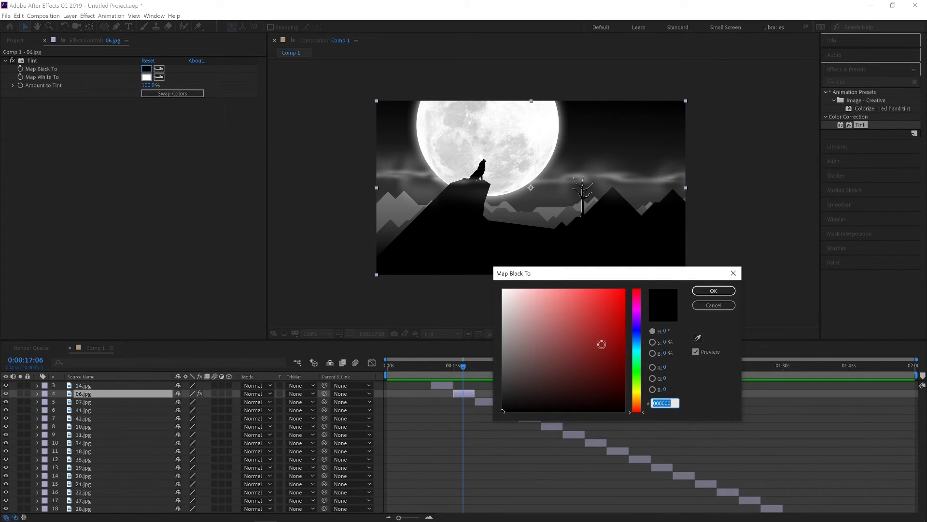
pyautogui.click(637, 332)
pyautogui.moveTo(625, 344); pyautogui.dragTo(635, 276)
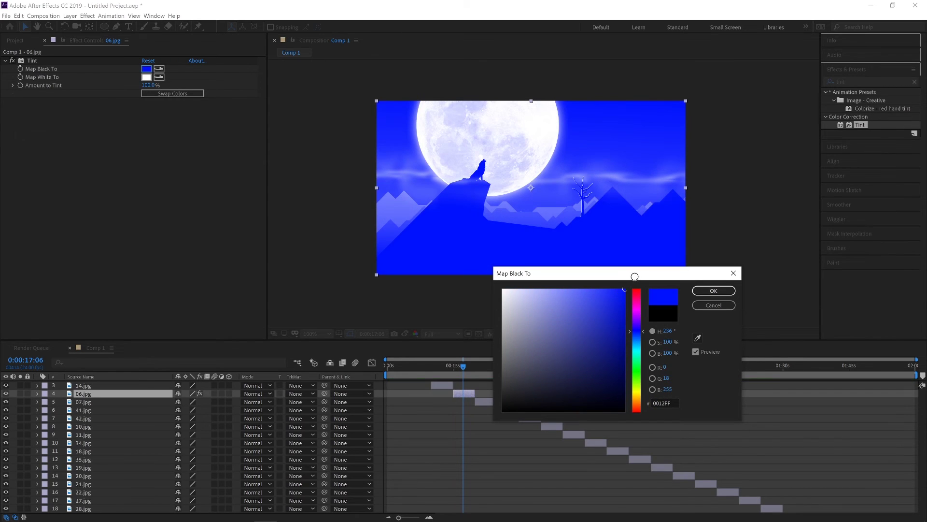
pyautogui.click(712, 303)
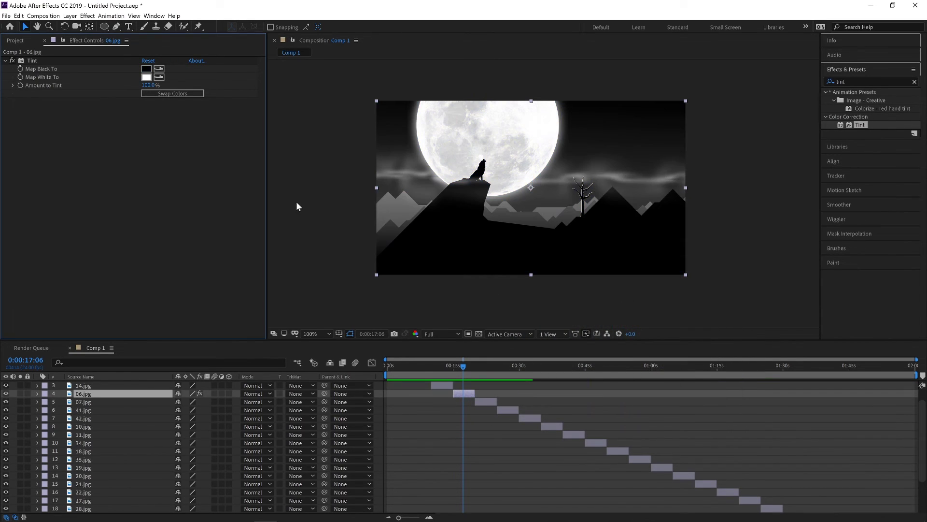
pyautogui.click(146, 77)
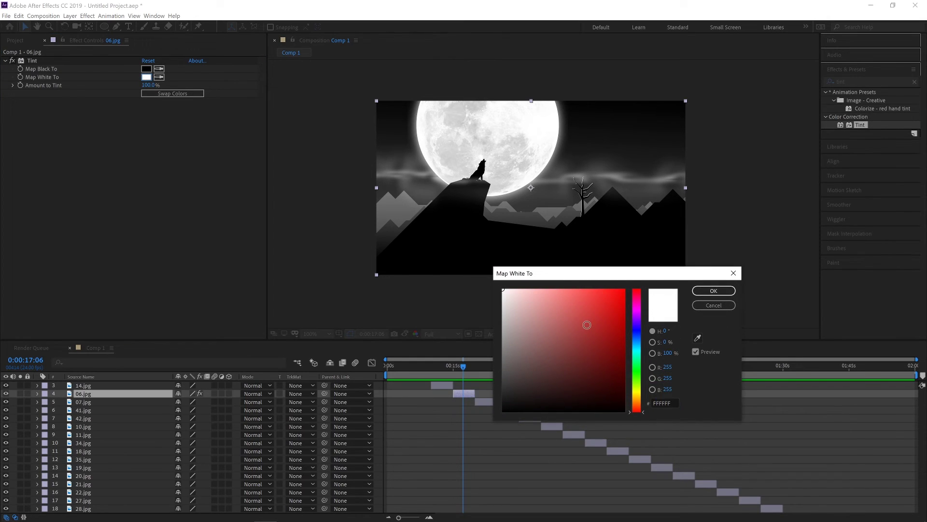
pyautogui.moveTo(587, 324); pyautogui.dragTo(642, 264)
pyautogui.press('Return')
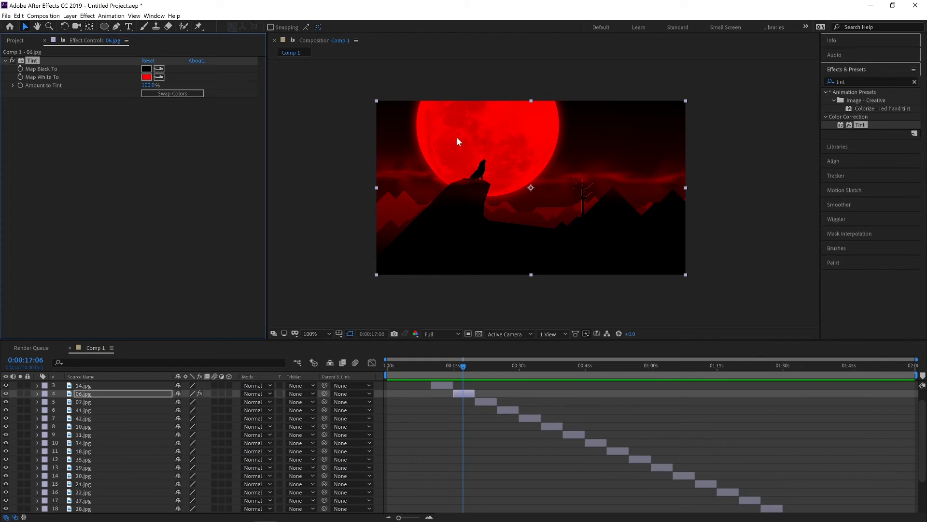
pyautogui.hotkey('ctrl', 'z')
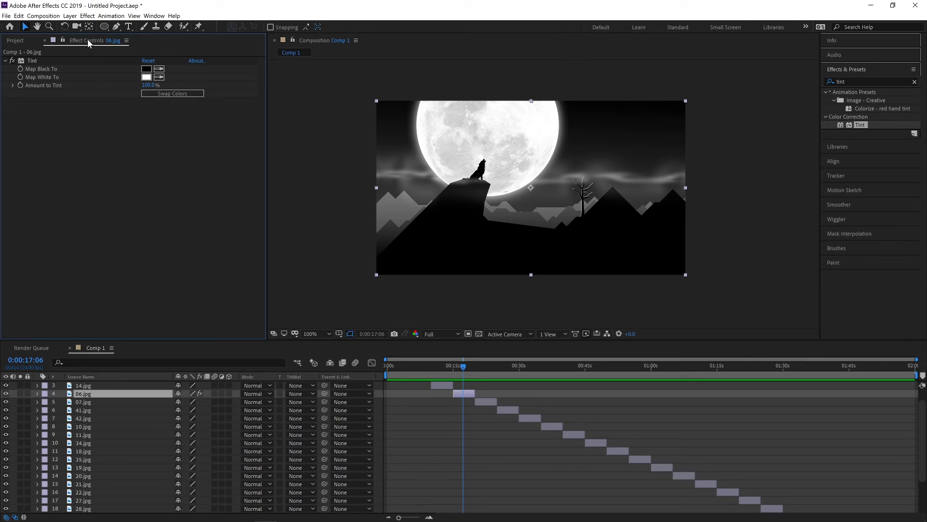
# Step: In the Project panel, rename the Comp 1 composition to 'Master'
pyautogui.click(16, 41)
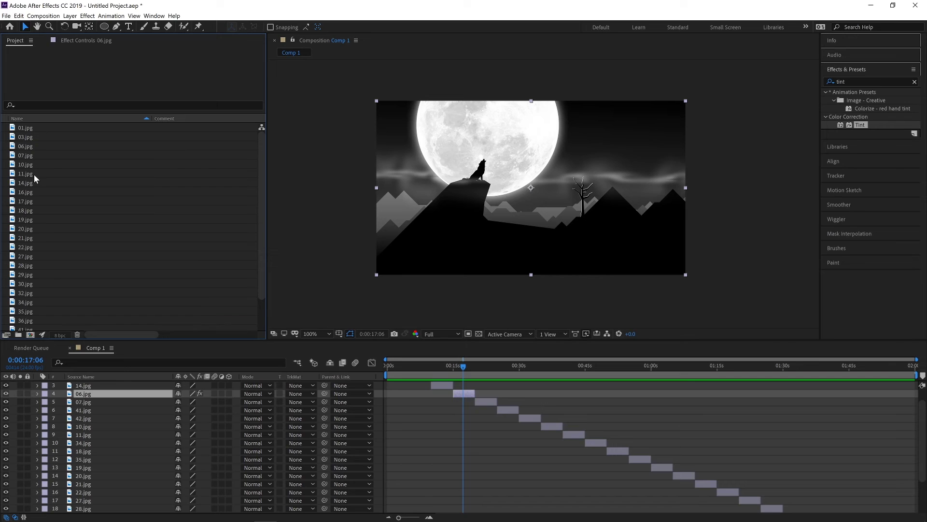
pyautogui.moveTo(263, 154); pyautogui.dragTo(257, 216)
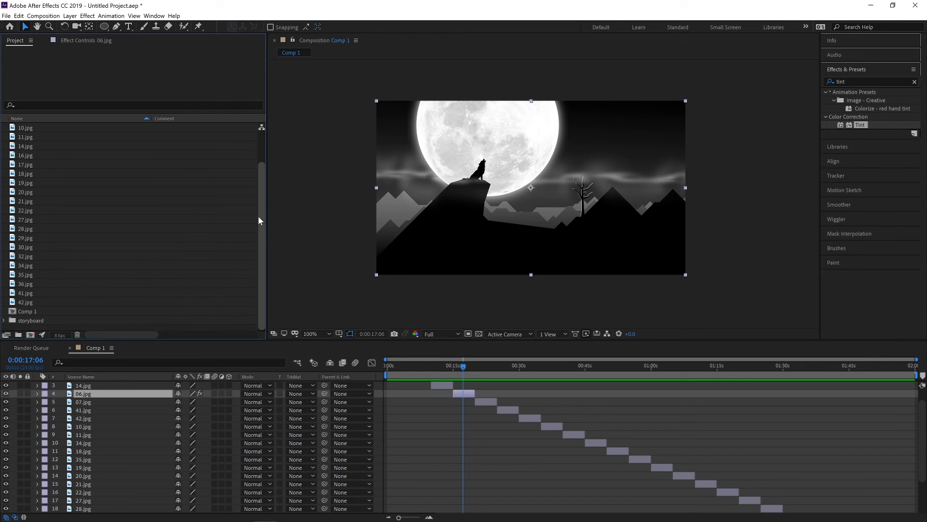
pyautogui.click(30, 311)
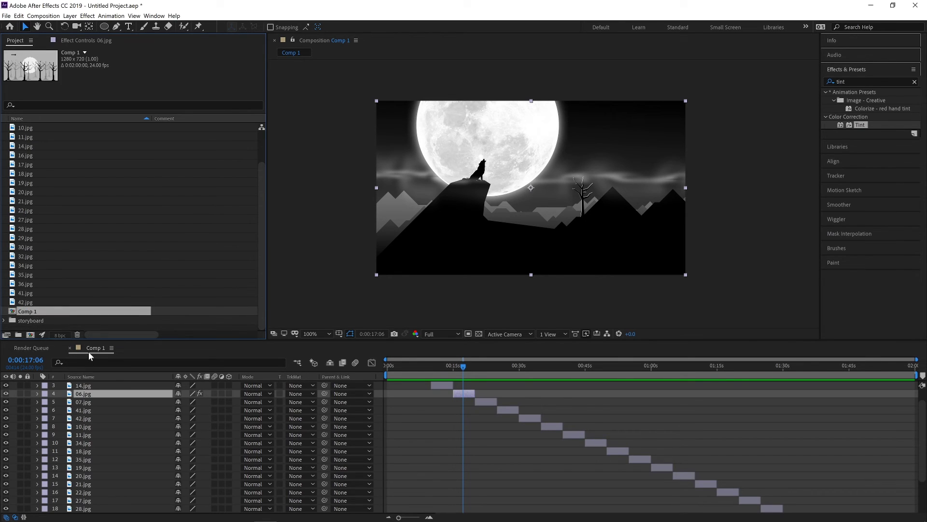
pyautogui.click(30, 312)
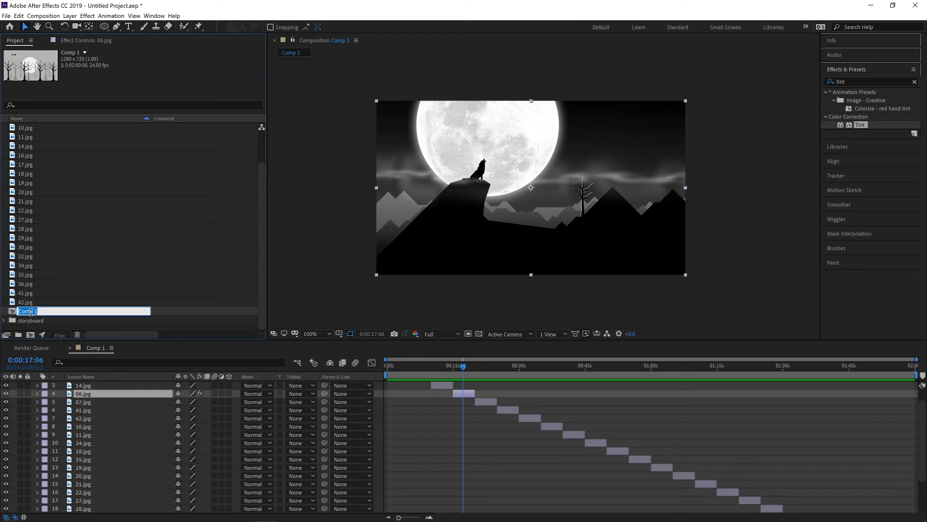
pyautogui.write('M')
pyautogui.write('aste')
pyautogui.write('r')
pyautogui.press('Return')
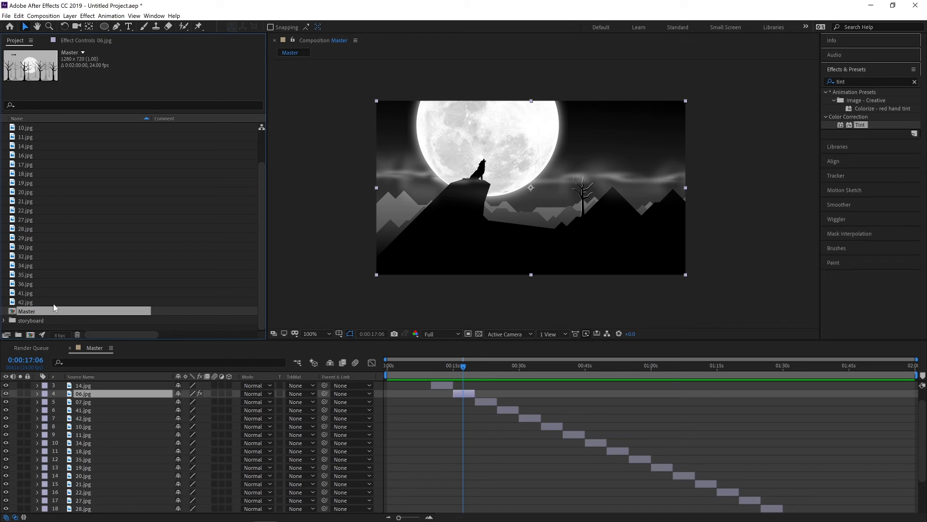
# Step: Select the last storyboard images, 41.jpg and 42.jpg, in the project list
pyautogui.click(57, 298)
pyautogui.click(30, 301)
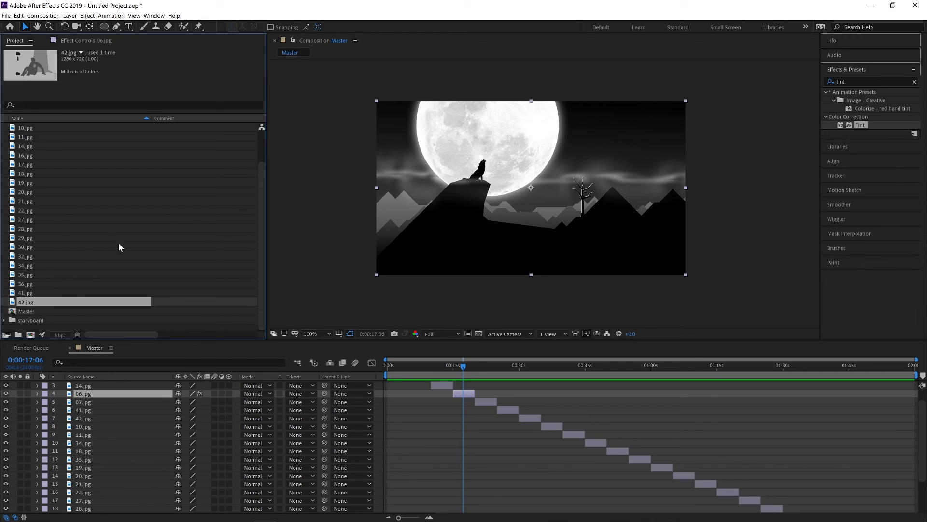
pyautogui.scroll(3, 262, 242)
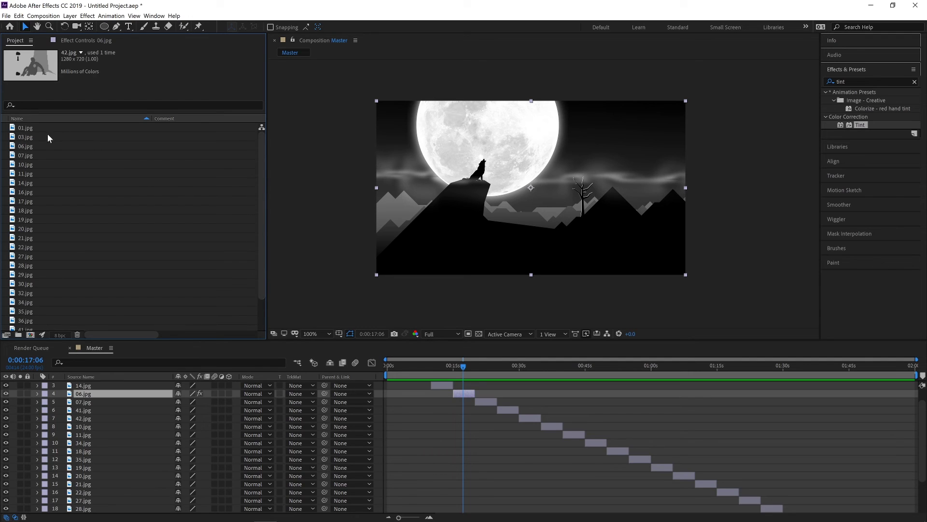
# Step: Move all images 01.jpg through 42.jpg into the storyboard folder
pyautogui.keyDown('shift'); pyautogui.click(28, 126); pyautogui.keyUp('shift')
pyautogui.moveTo(259, 216); pyautogui.dragTo(260, 273)
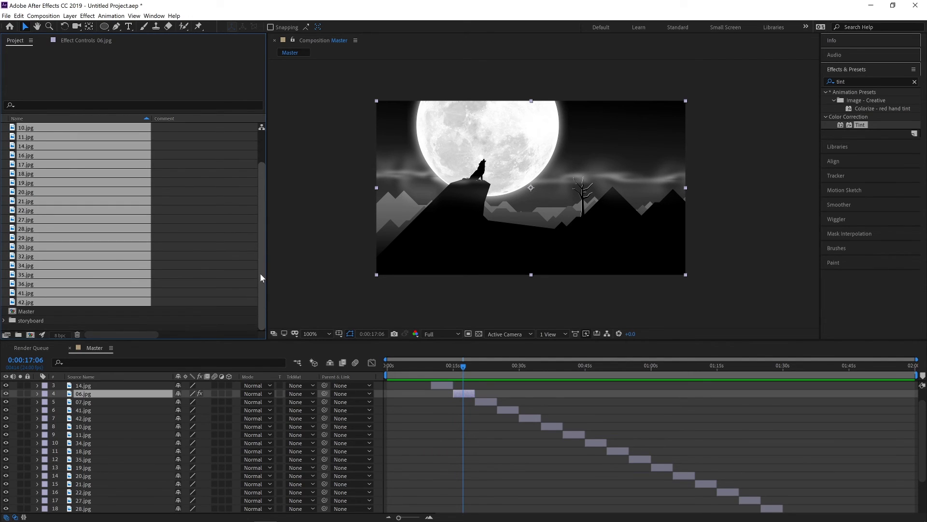
pyautogui.moveTo(23, 302); pyautogui.dragTo(29, 319)
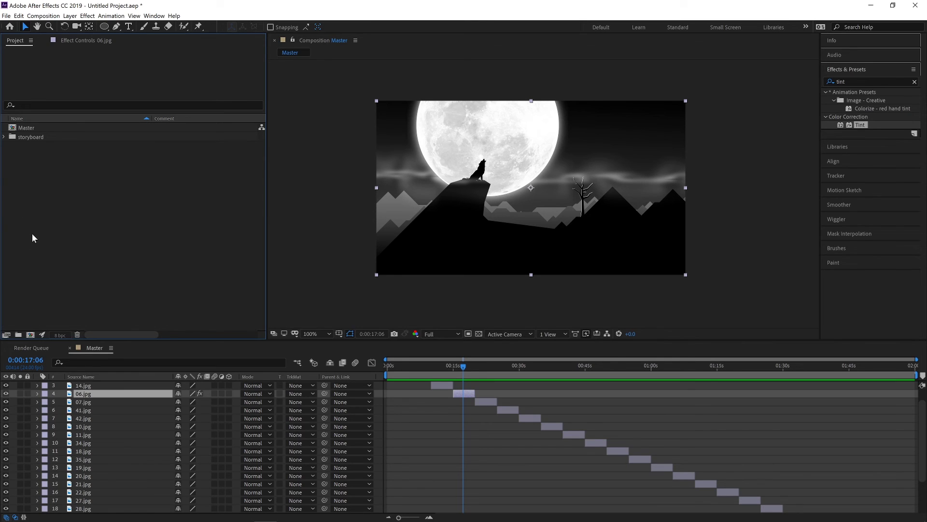
# Step: Create a new folder named 'Comps' and move the Master composition into it
pyautogui.click(17, 334)
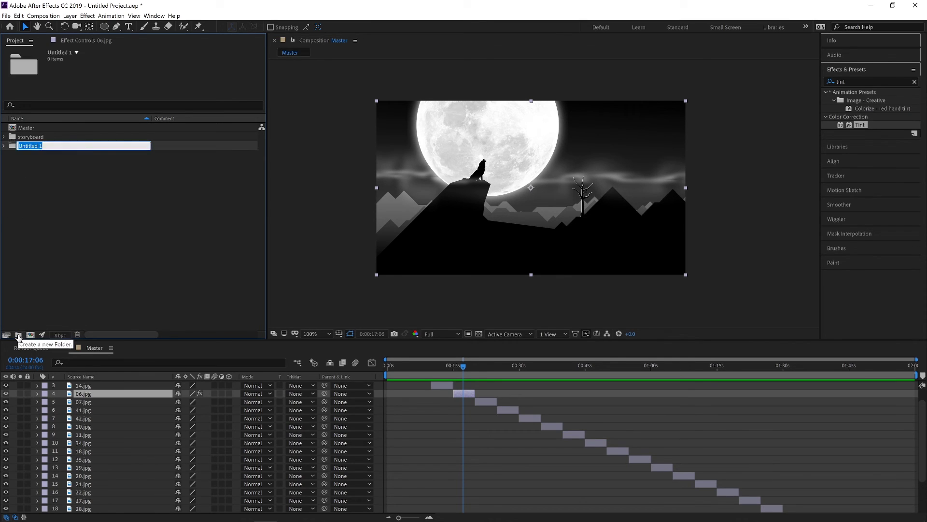
pyautogui.write('C')
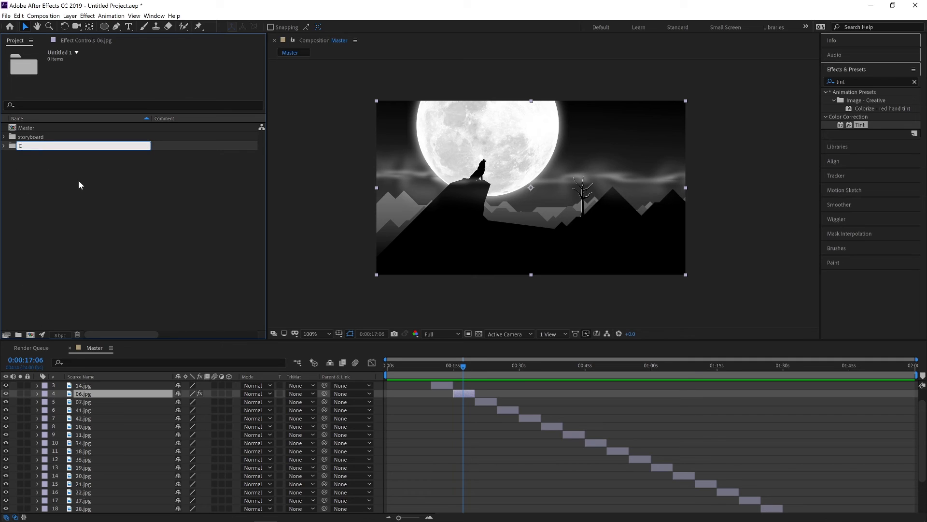
pyautogui.write('omps')
pyautogui.click(93, 194)
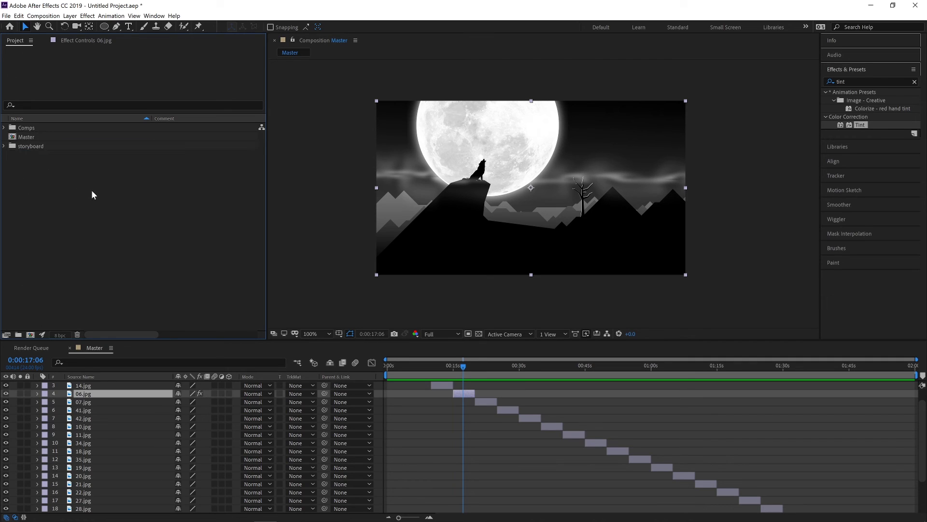
pyautogui.click(29, 137)
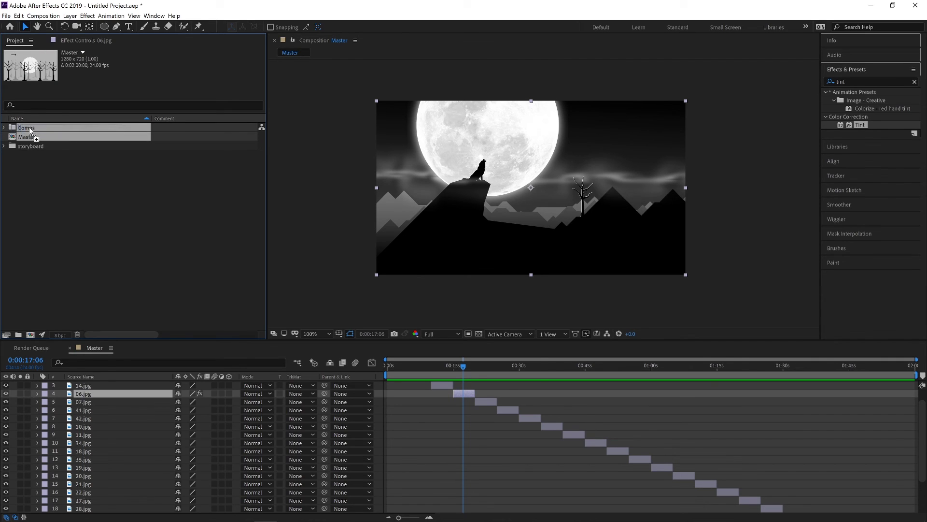
pyautogui.moveTo(27, 135); pyautogui.dragTo(29, 127)
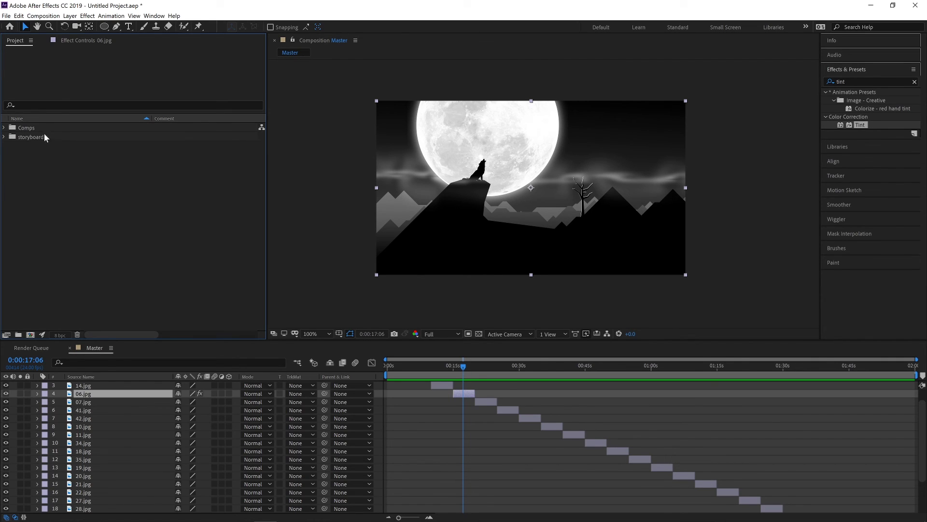
# Step: Check the contents of the Comps and storyboard folders, then deselect the 06.jpg layer
pyautogui.click(4, 128)
pyautogui.click(5, 128)
pyautogui.click(4, 137)
pyautogui.scroll(-1, 260, 207)
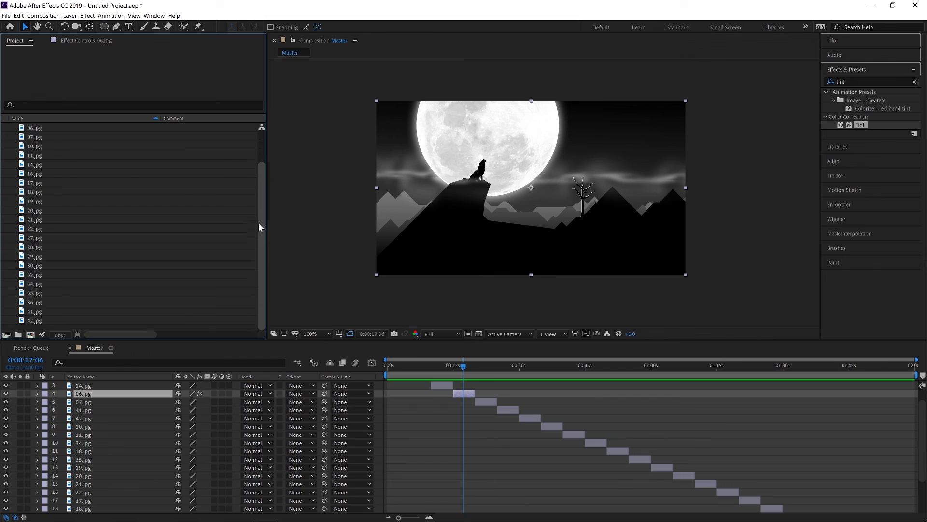
pyautogui.moveTo(259, 227); pyautogui.dragTo(262, 129)
pyautogui.click(4, 137)
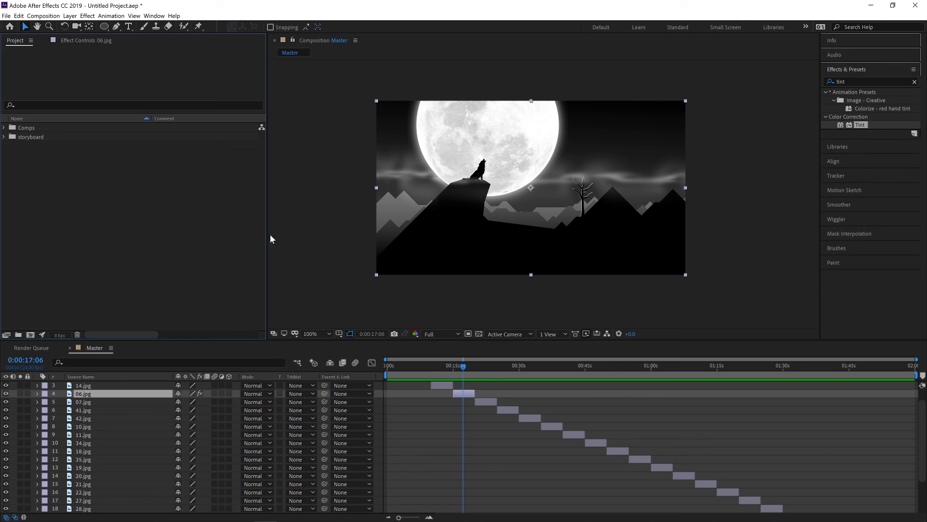
pyautogui.click(302, 248)
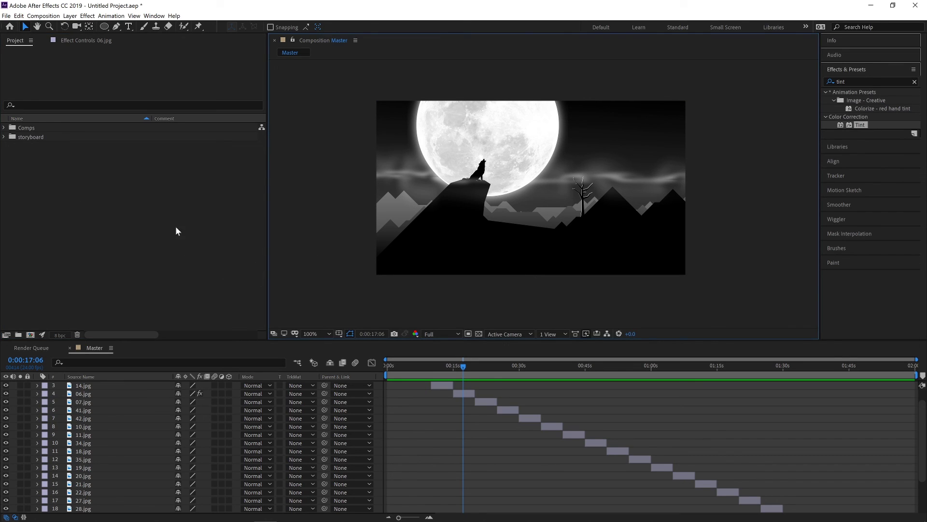